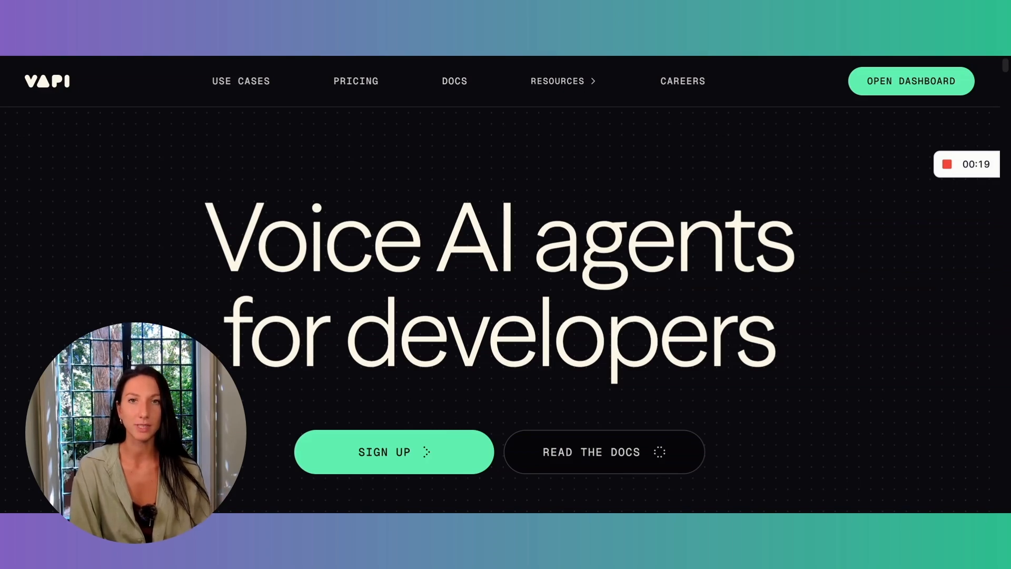
Open the Vapi dashboard, expand its navigation, and view the Tools and Phone Numbers sections.
left_click(893, 81)
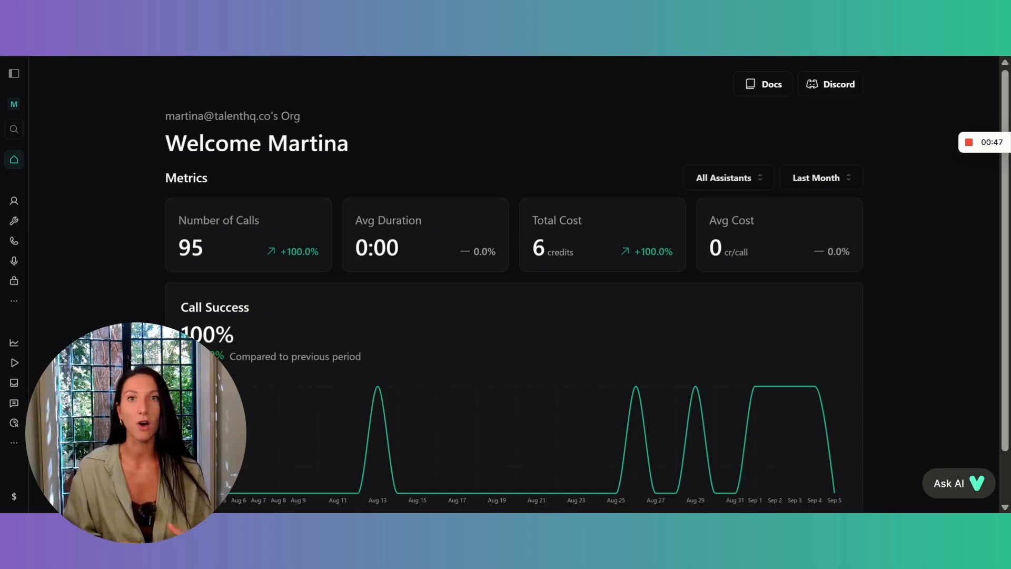
left_click(13, 74)
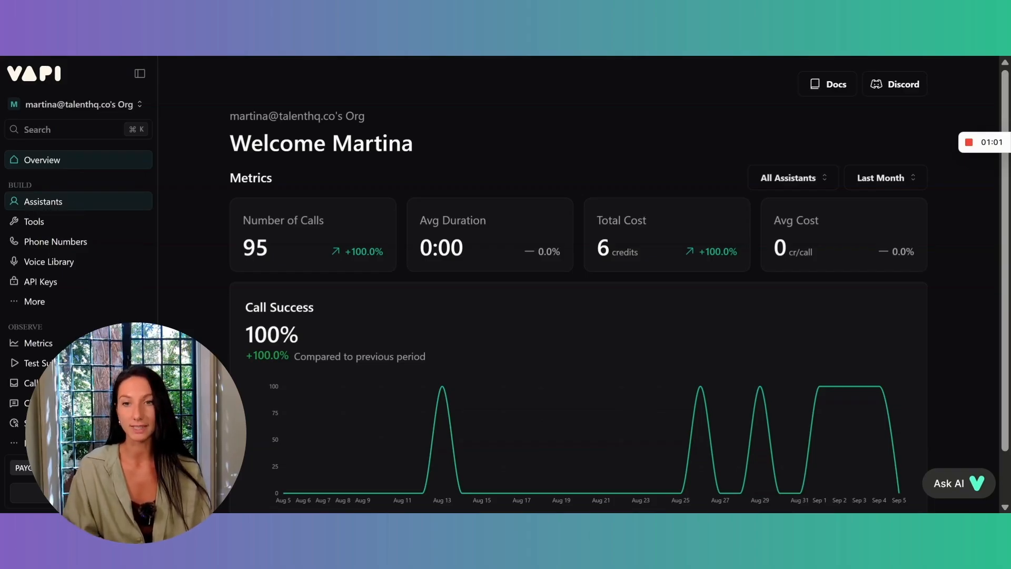
left_click(45, 226)
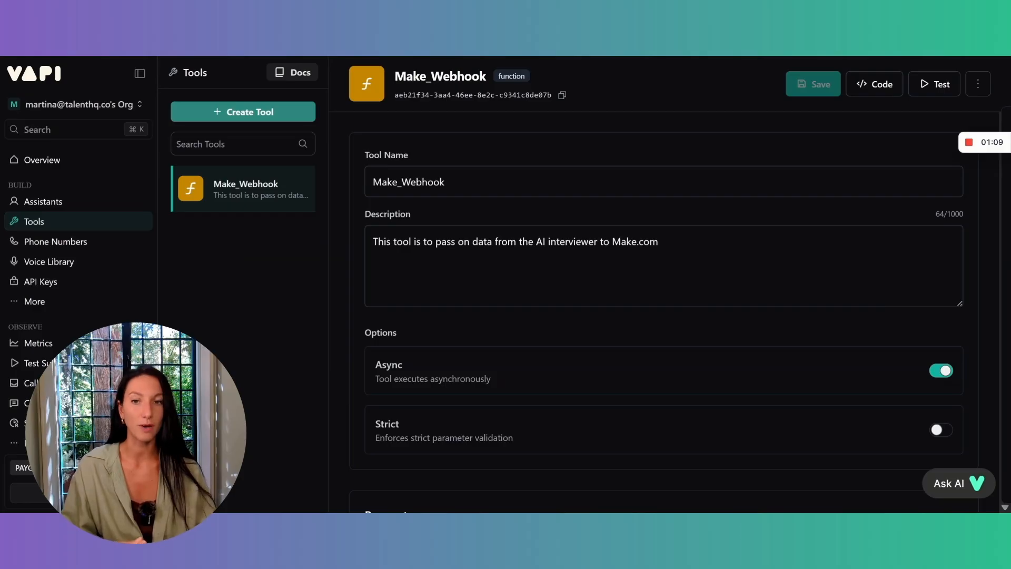
left_click(86, 240)
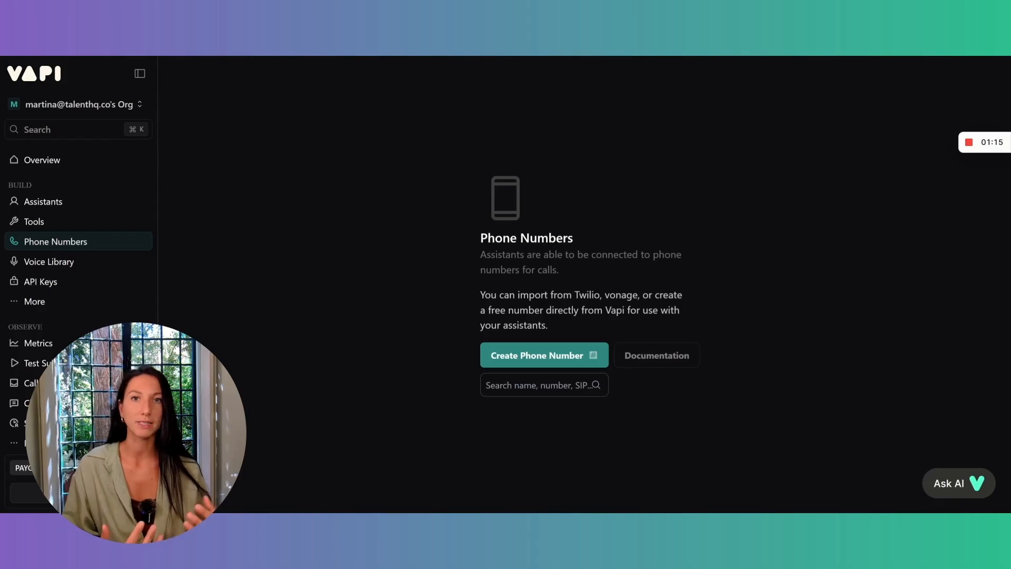
Play the Road Dawg sample in the Voice Library and look at the gender and accent filters.
left_click(66, 266)
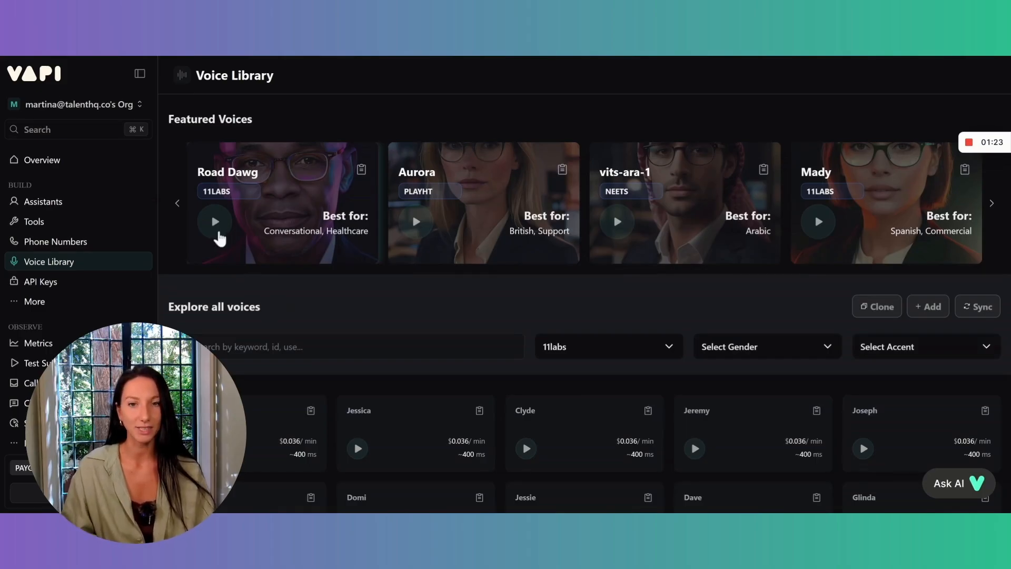
left_click(217, 226)
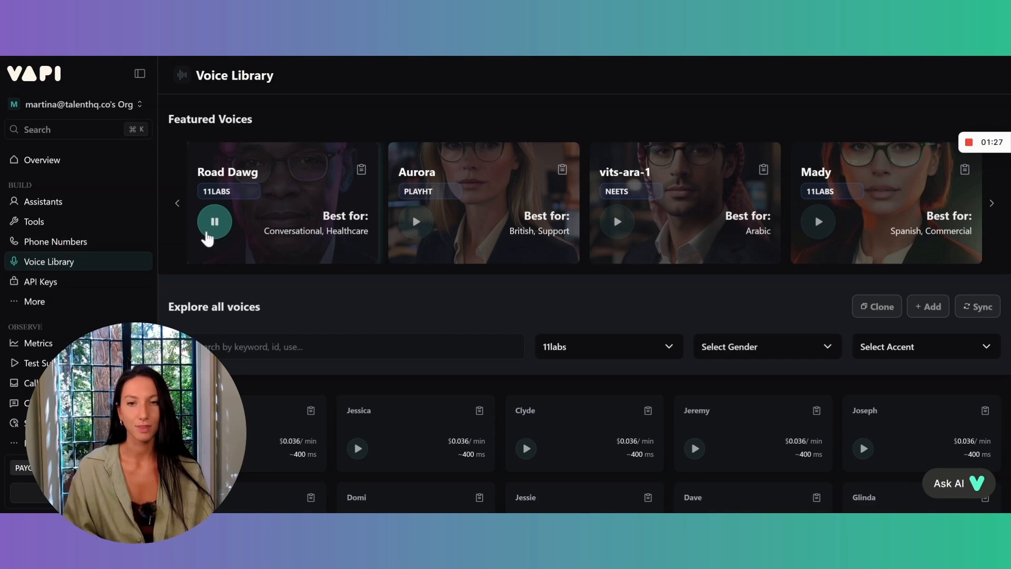
left_click(764, 346)
left_click(893, 357)
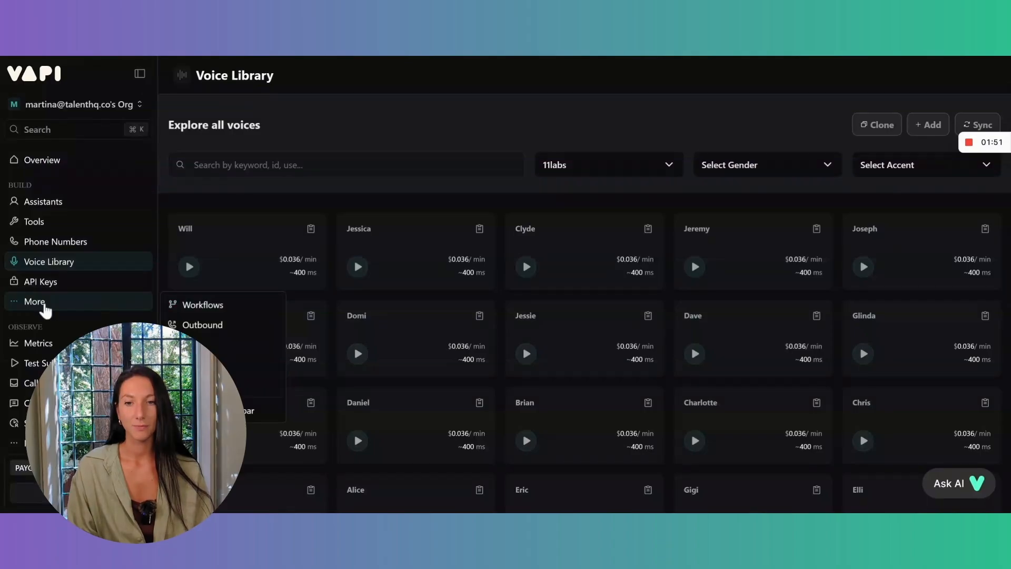
Look through the additional build sections and view the Files page.
left_click(41, 313)
left_click(41, 312)
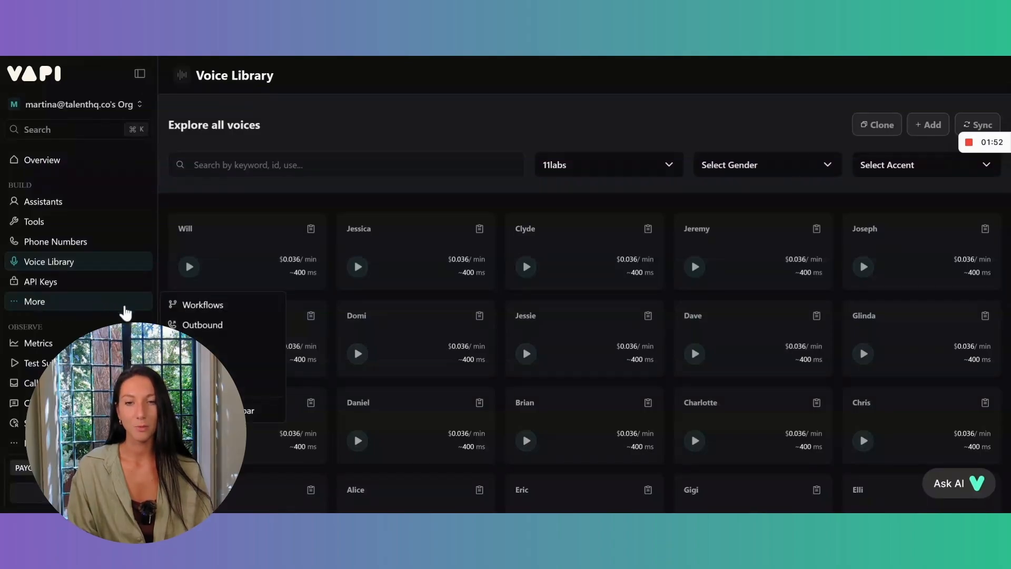
left_click(203, 344)
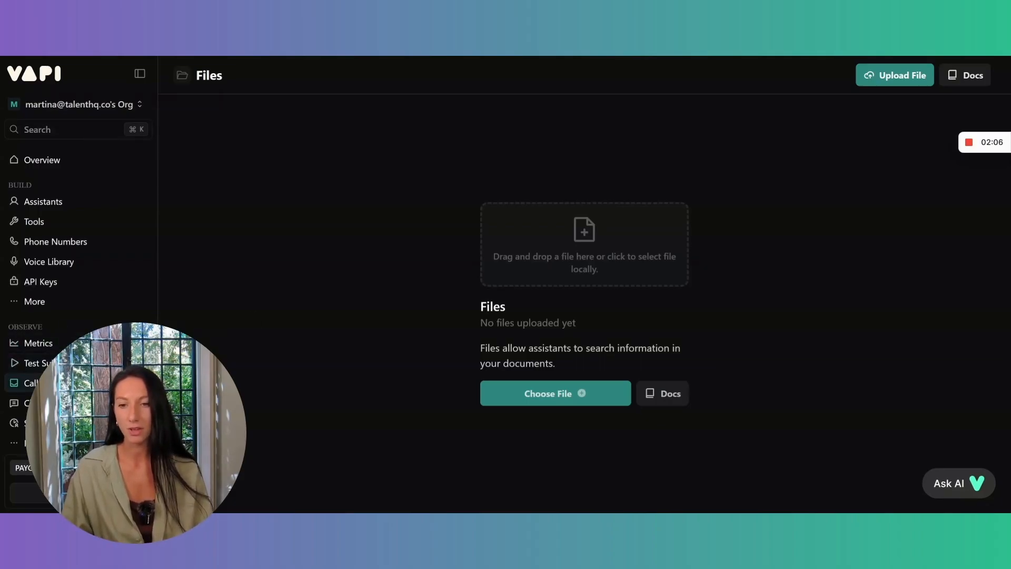
View the details of the most recent call in the Call Logs, and close them.
left_click(29, 383)
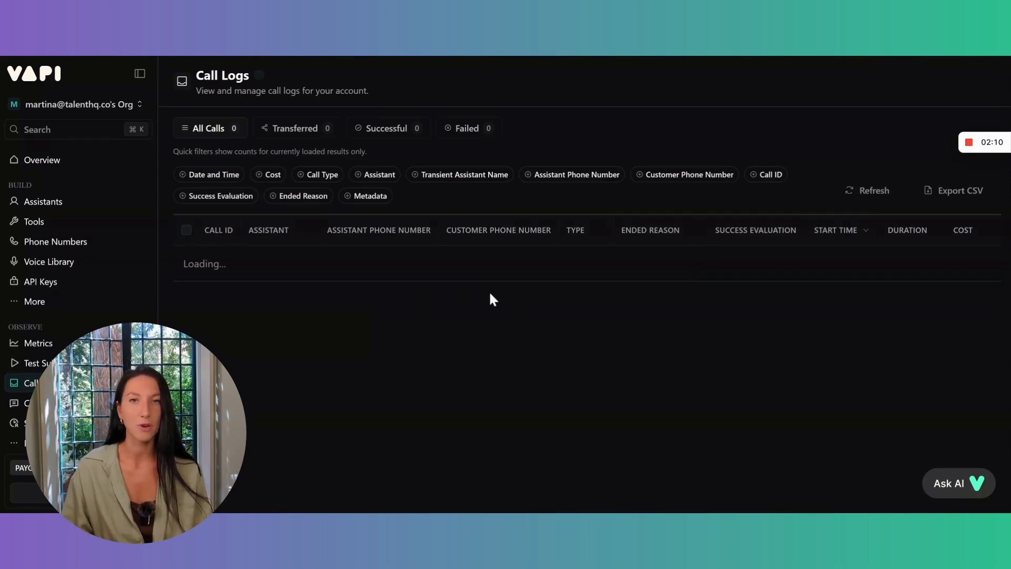
left_click(545, 274)
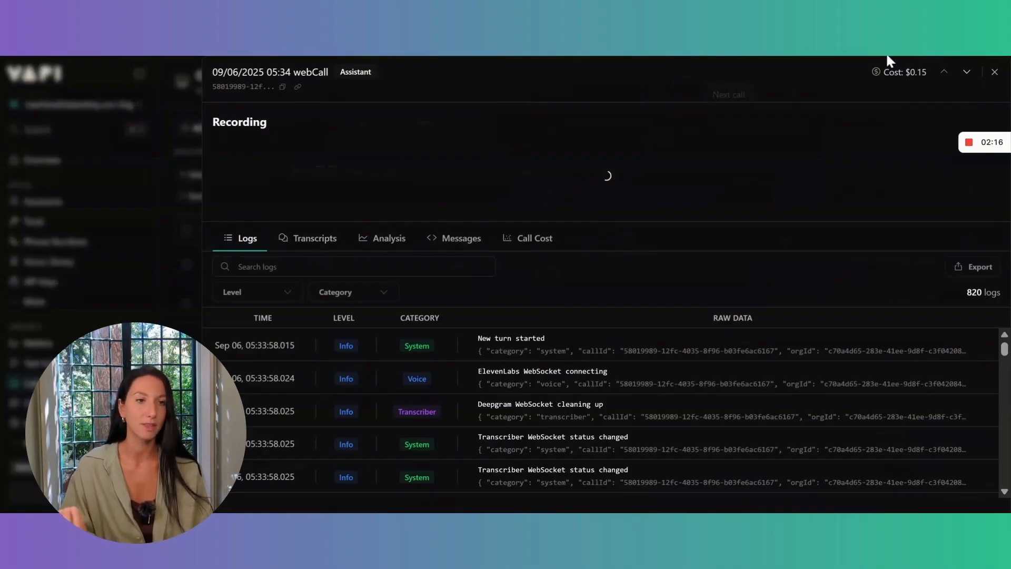
left_click(994, 73)
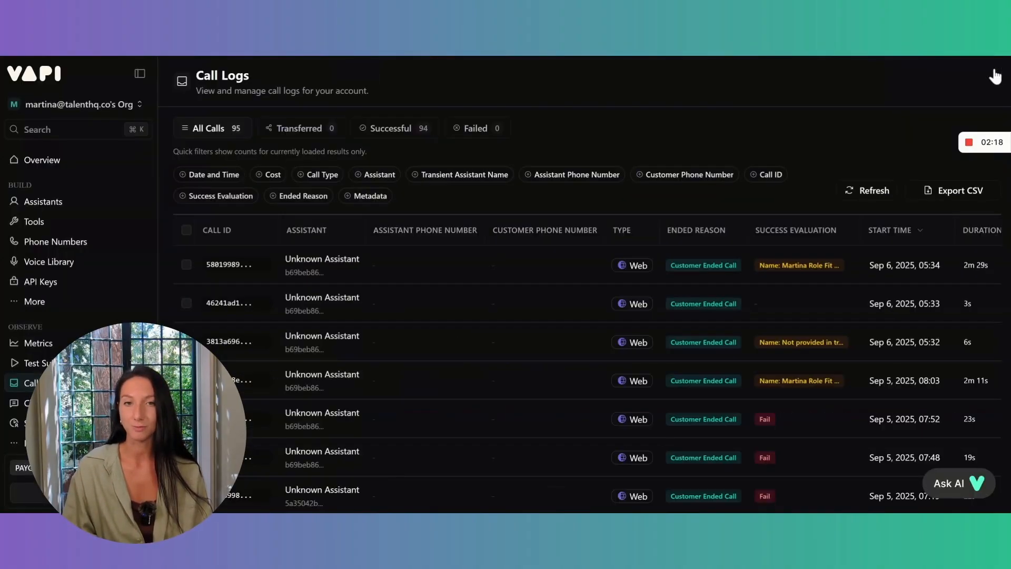
Create a new assistant named Olivia from the Blank Template.
left_click(54, 205)
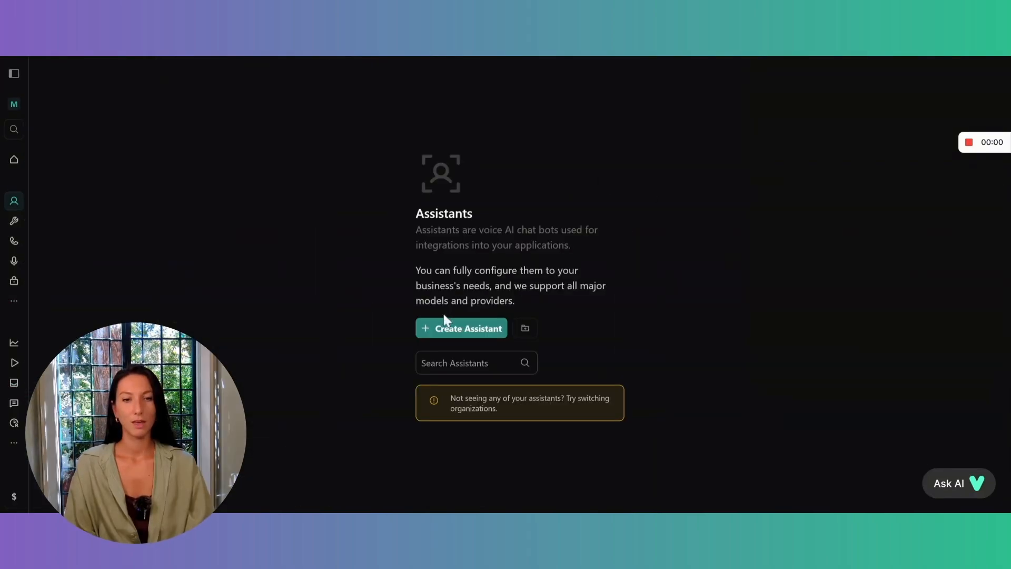
left_click(454, 331)
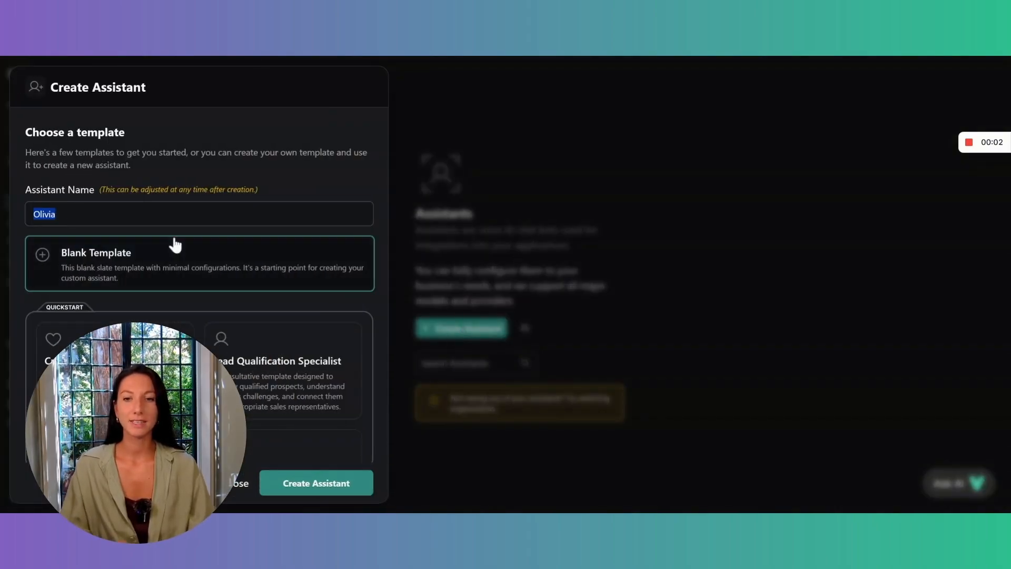
left_click(176, 215)
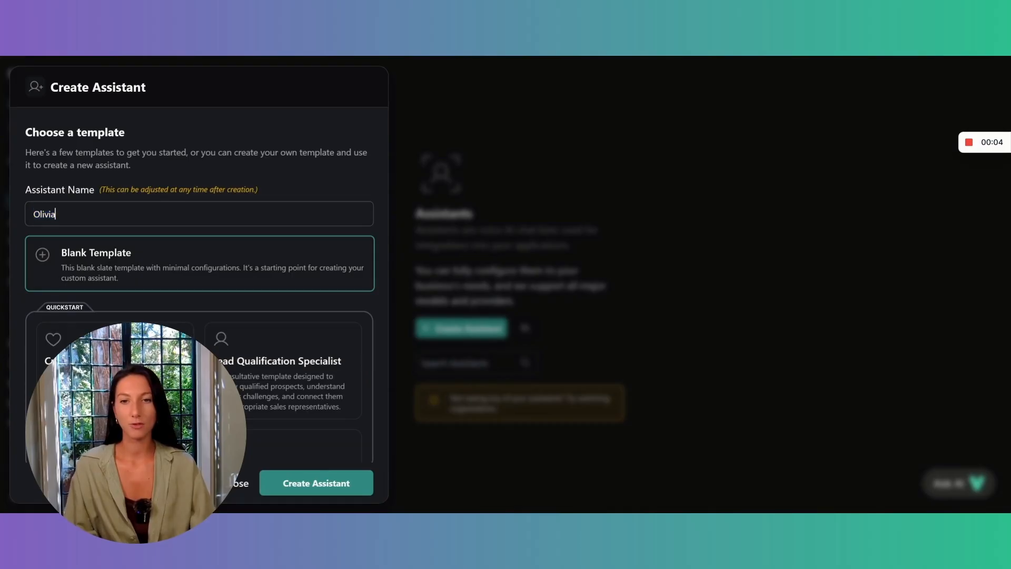
scroll(175, 215, "down", 1)
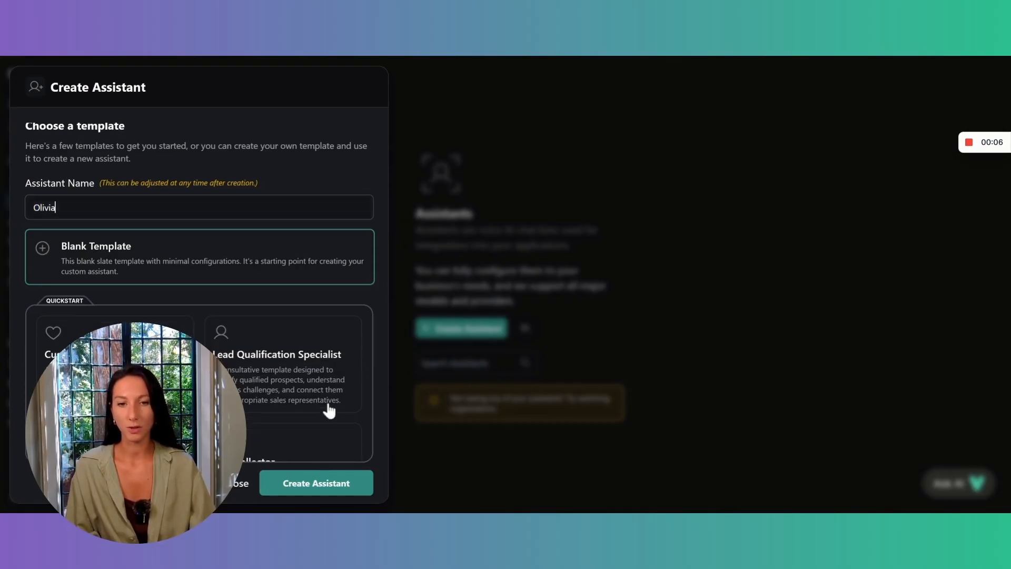
left_click(318, 487)
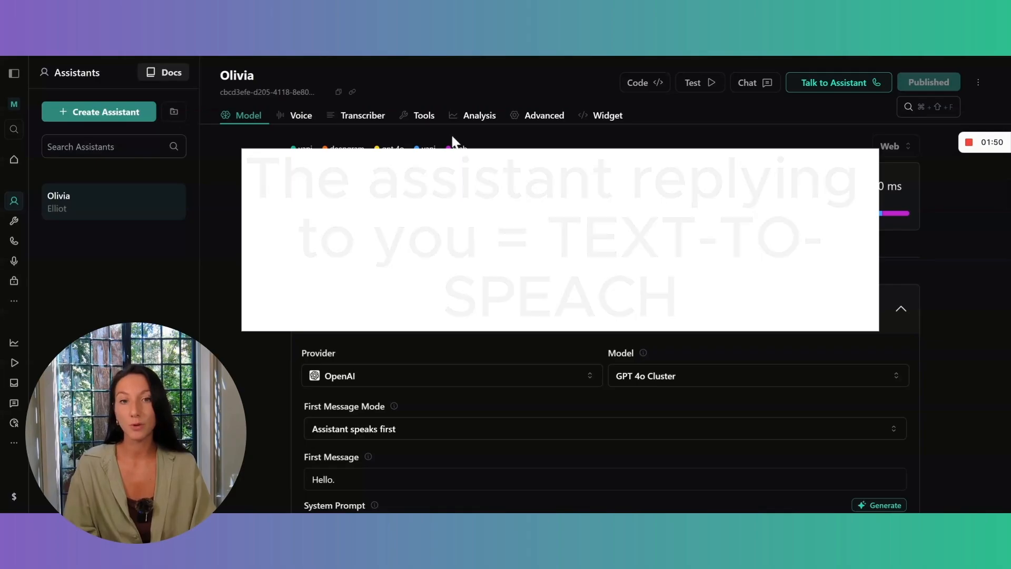
Examine the assistant's per-minute cost breakdown for hosting, transcriber, model and voice.
mouse_move(366, 216)
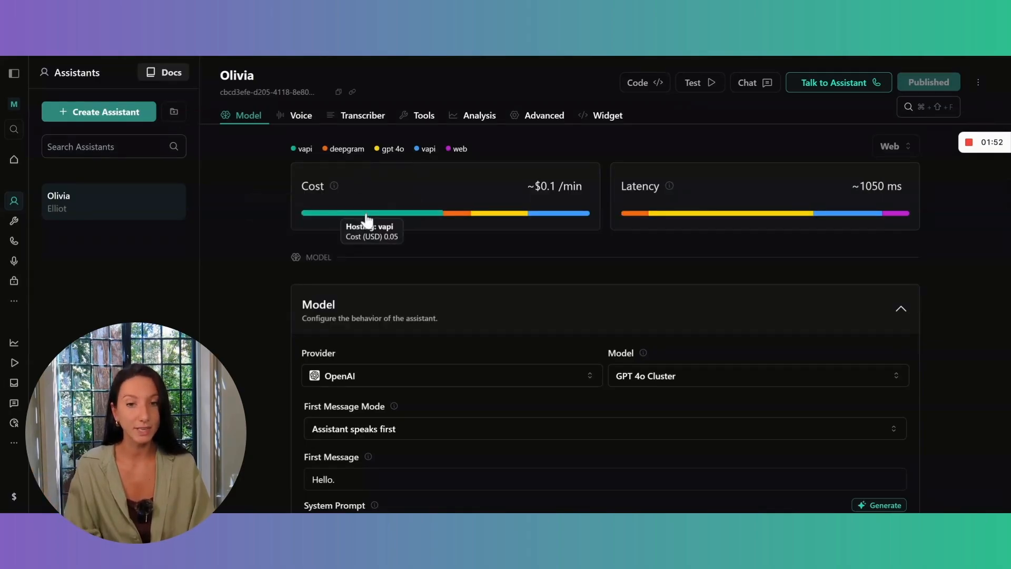
mouse_move(462, 220)
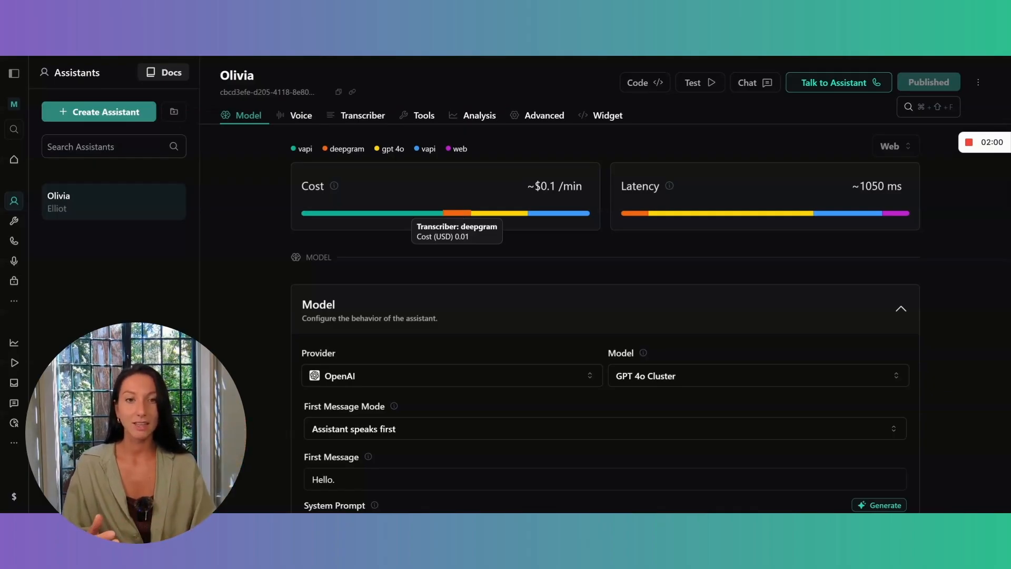
mouse_move(515, 220)
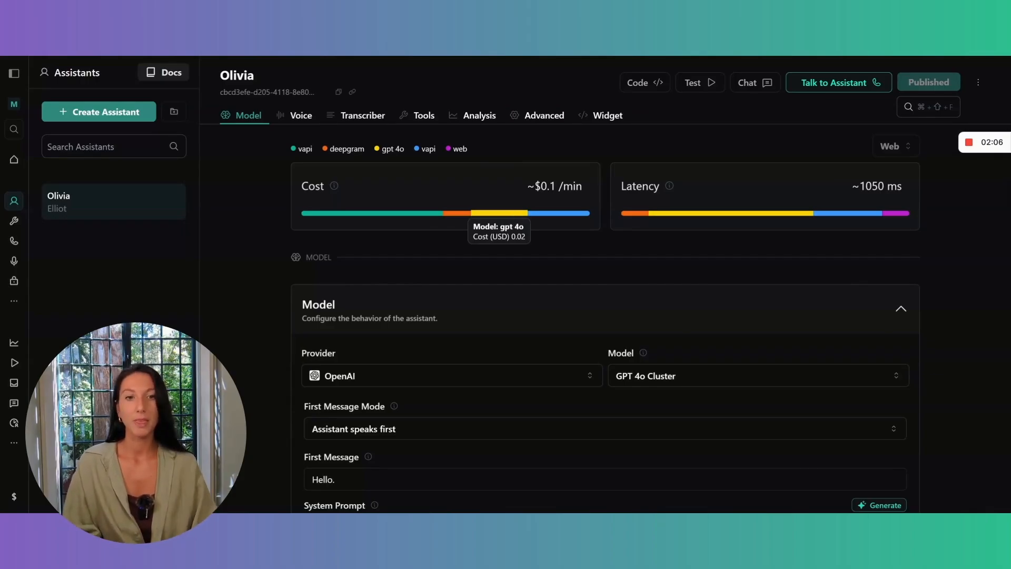
mouse_move(554, 220)
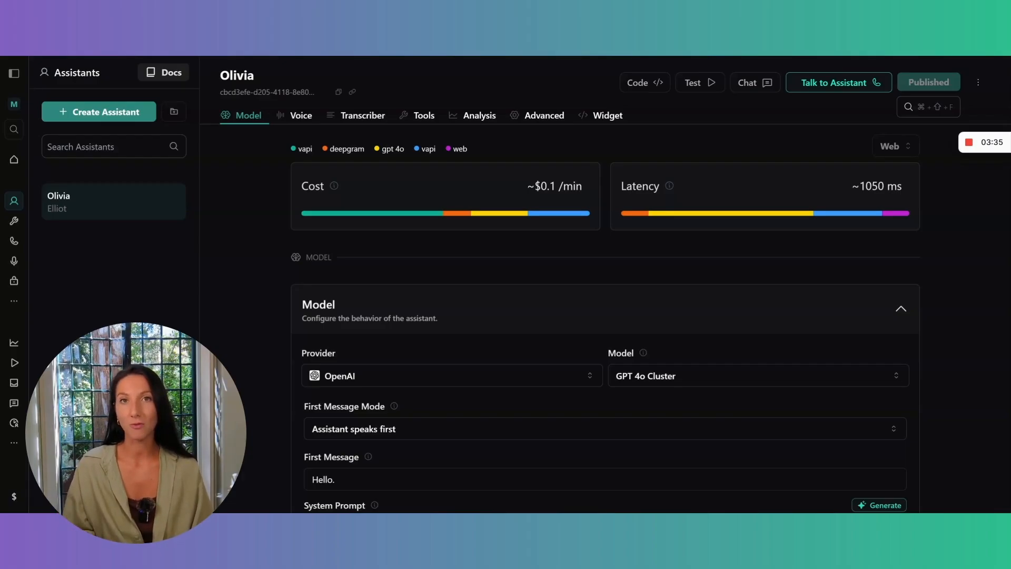
Compare the latency and cost of the OpenAI models available for the assistant.
scroll(606, 319, "down", 1)
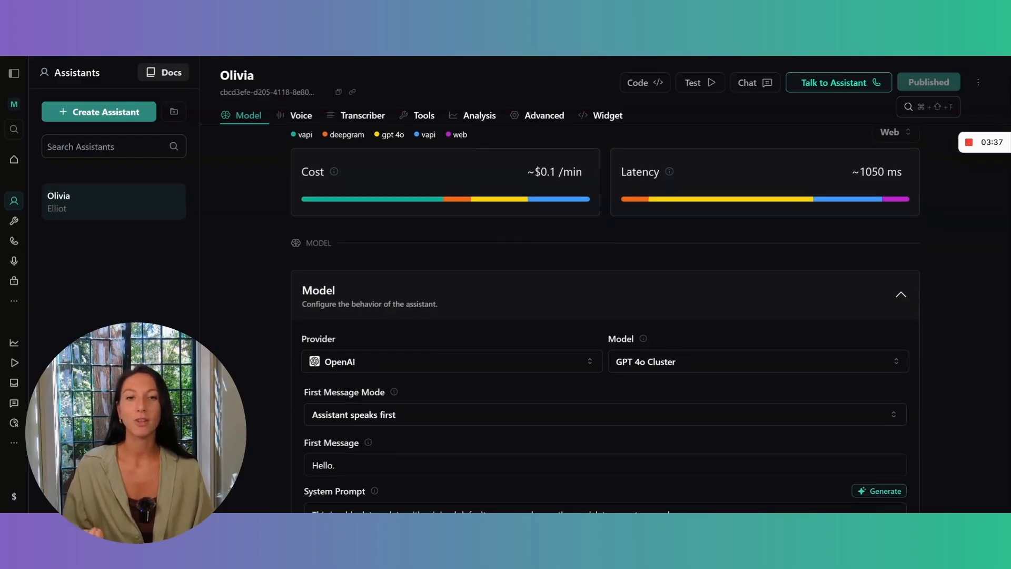
scroll(606, 314, "down", 3)
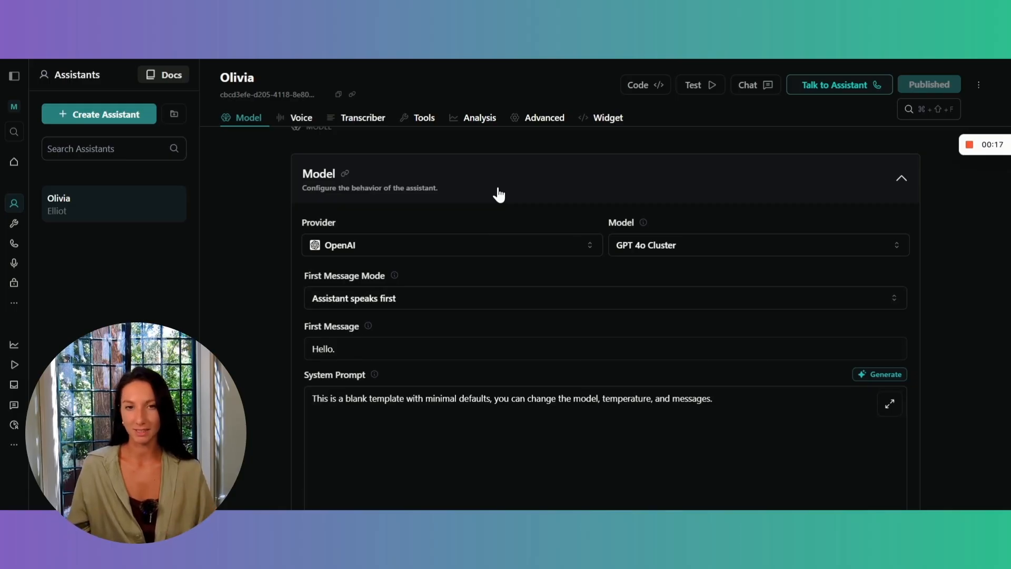
left_click(668, 247)
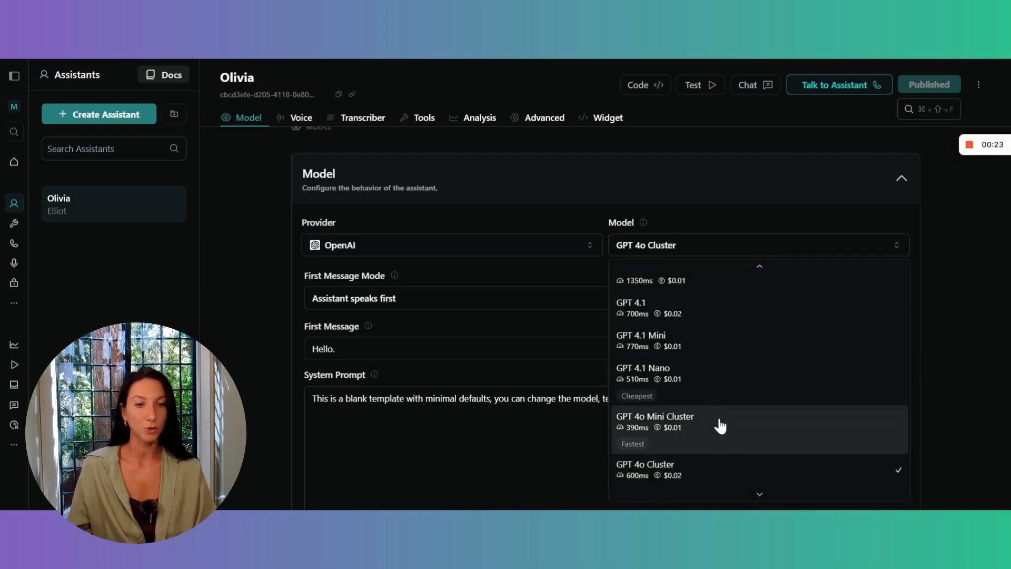
scroll(720, 424, "down", 2)
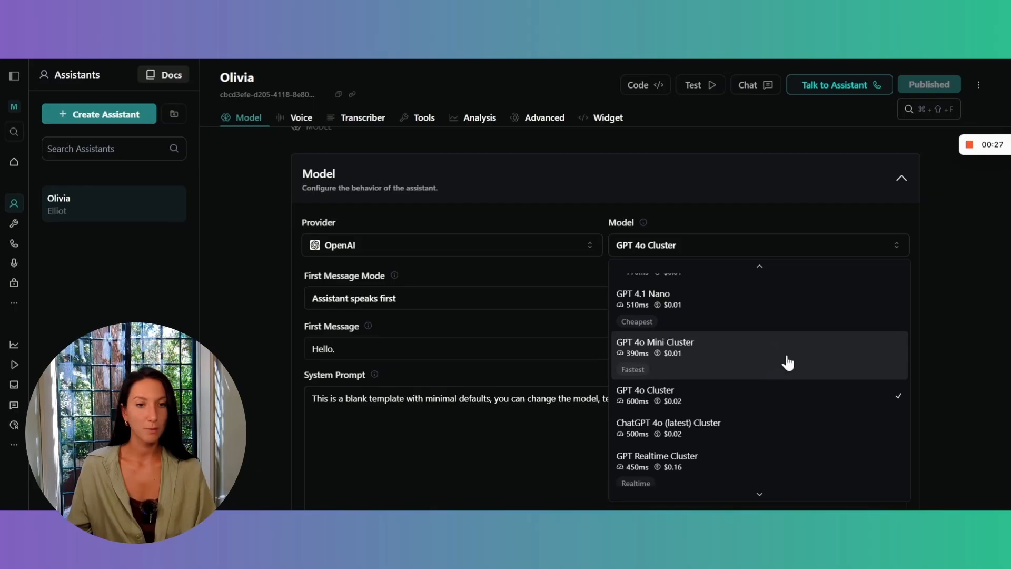
scroll(785, 362, "up", 2)
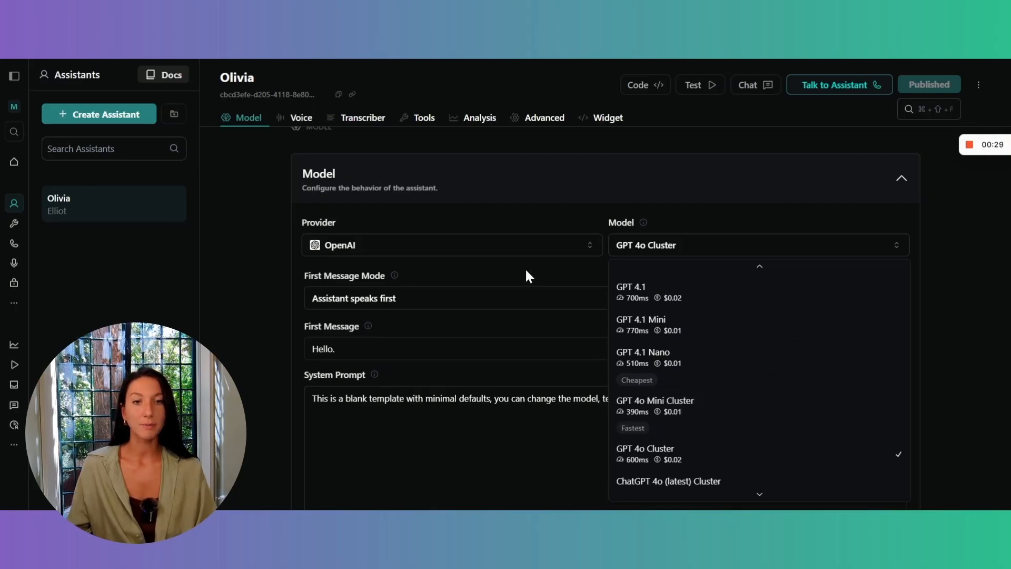
Change the assistant's model provider to Anthropic and publish the assistant.
left_click(504, 249)
left_click(504, 248)
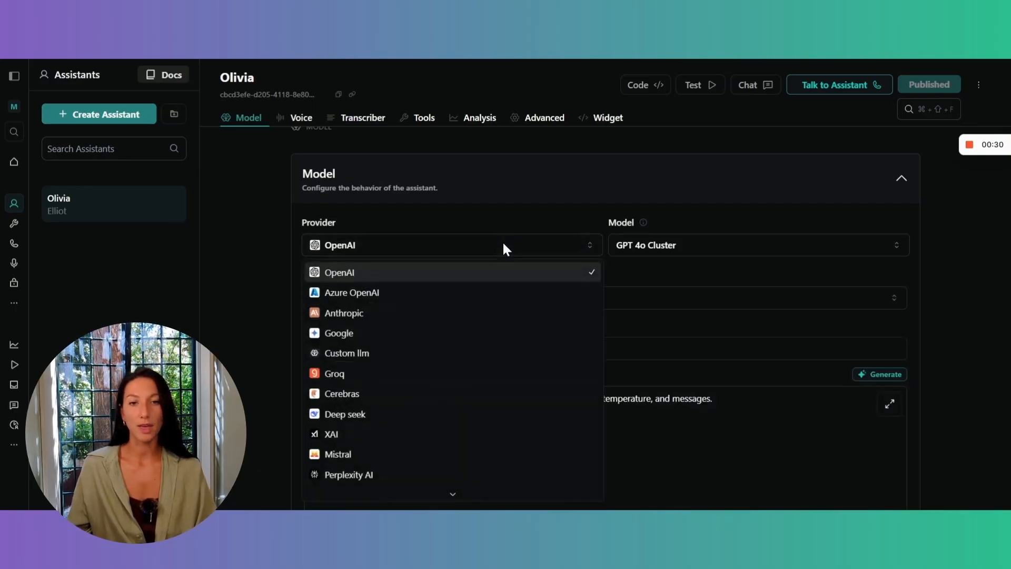
left_click(392, 316)
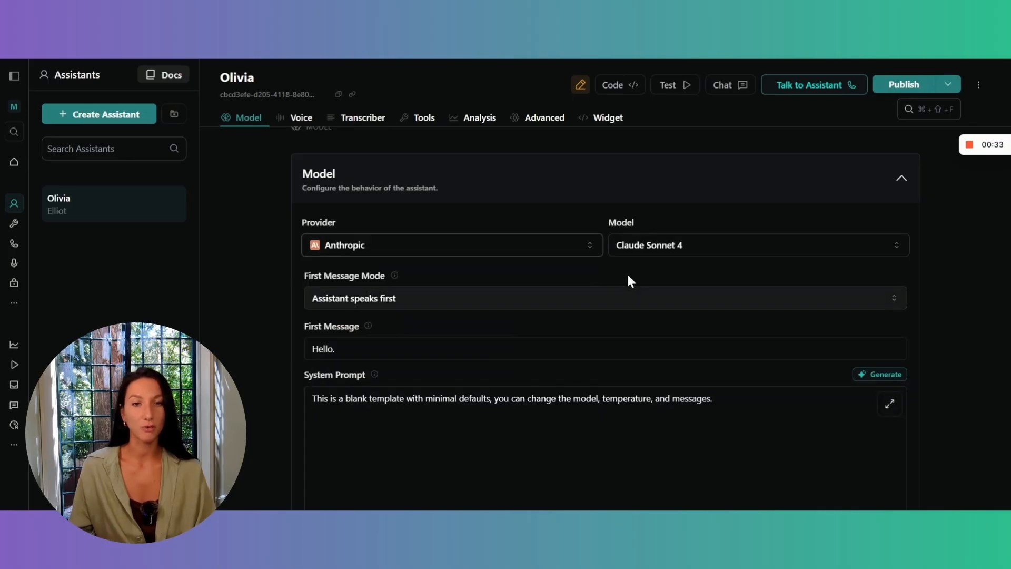
scroll(682, 244, "up", 1)
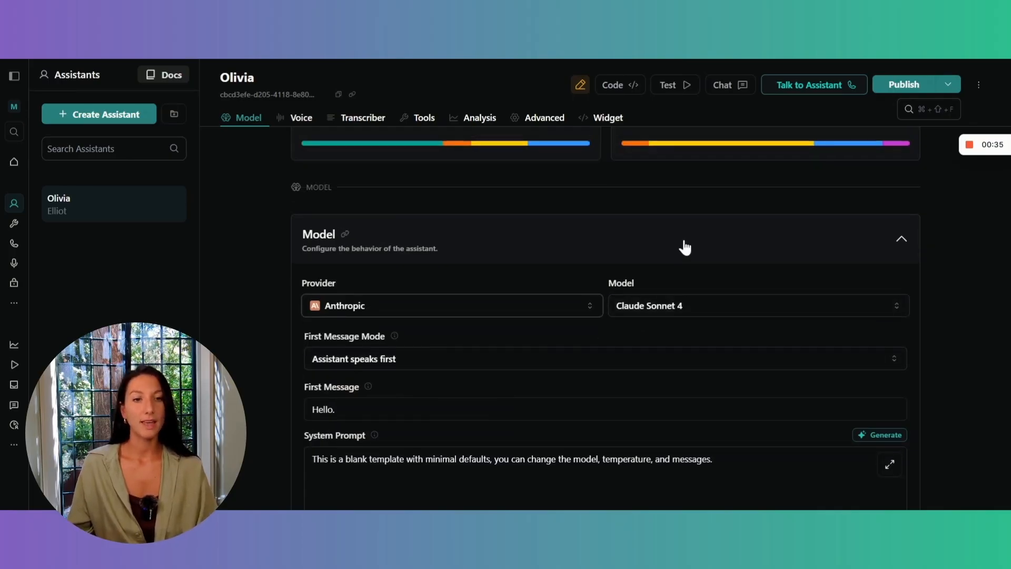
scroll(684, 243, "up", 1)
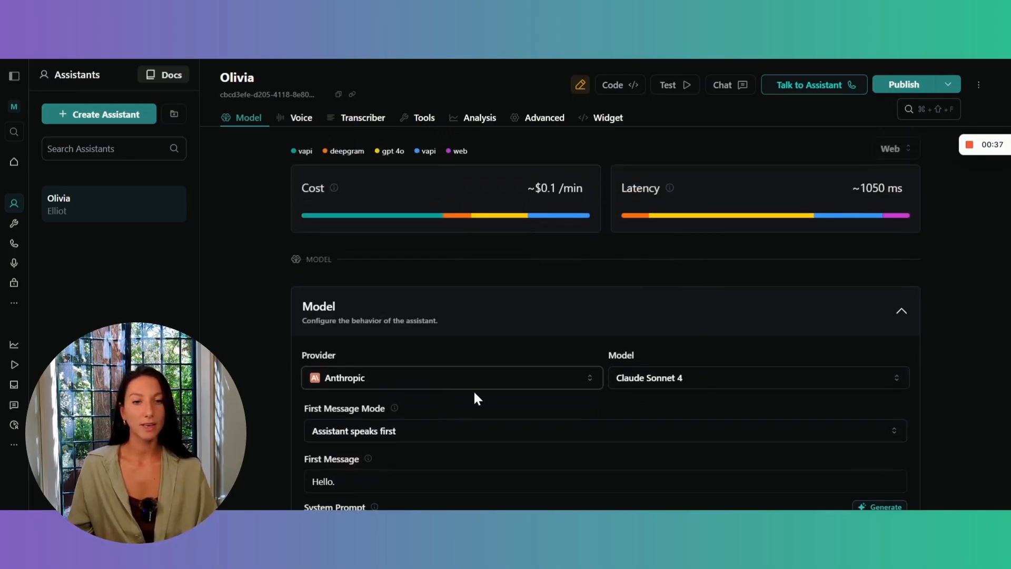
left_click(886, 85)
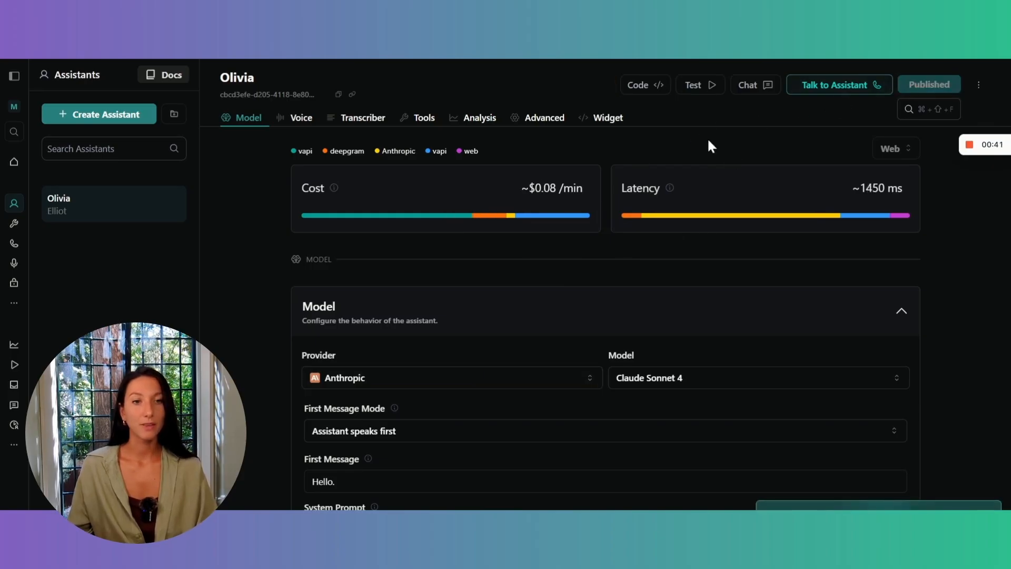
Set the assistant's first message to "Hello. This is Olivia, and I am ready for your interview. Can you tell me your name?".
scroll(683, 192, "down", 1)
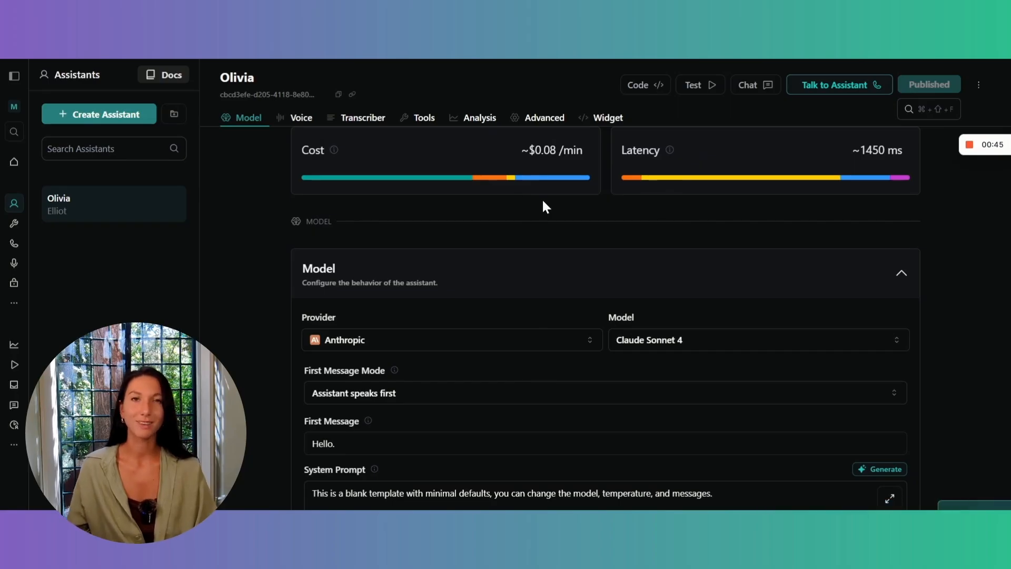
scroll(544, 205, "down", 2)
scroll(544, 206, "down", 2)
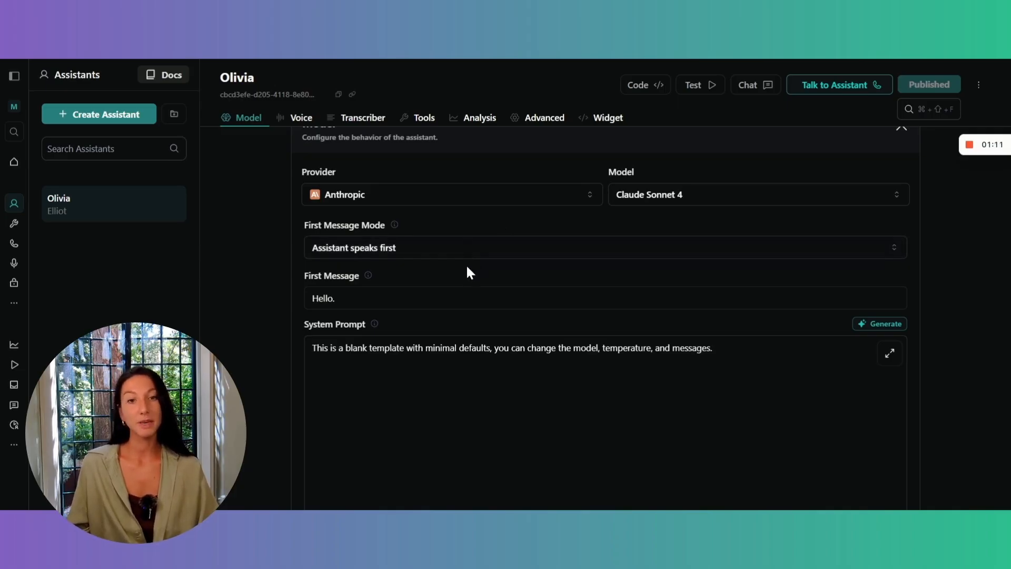
scroll(467, 267, "down", 1)
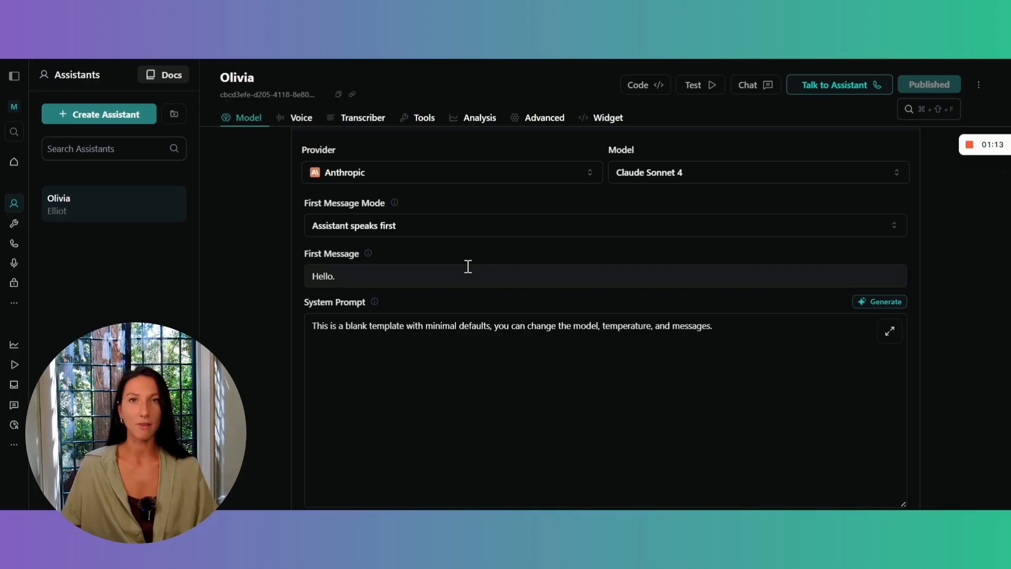
left_click(416, 276)
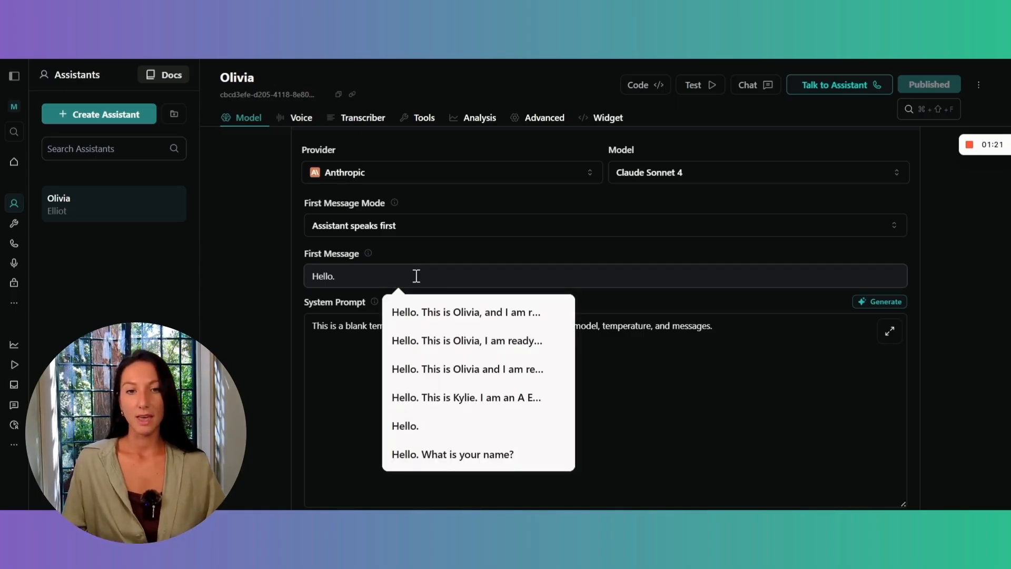
left_click(465, 311)
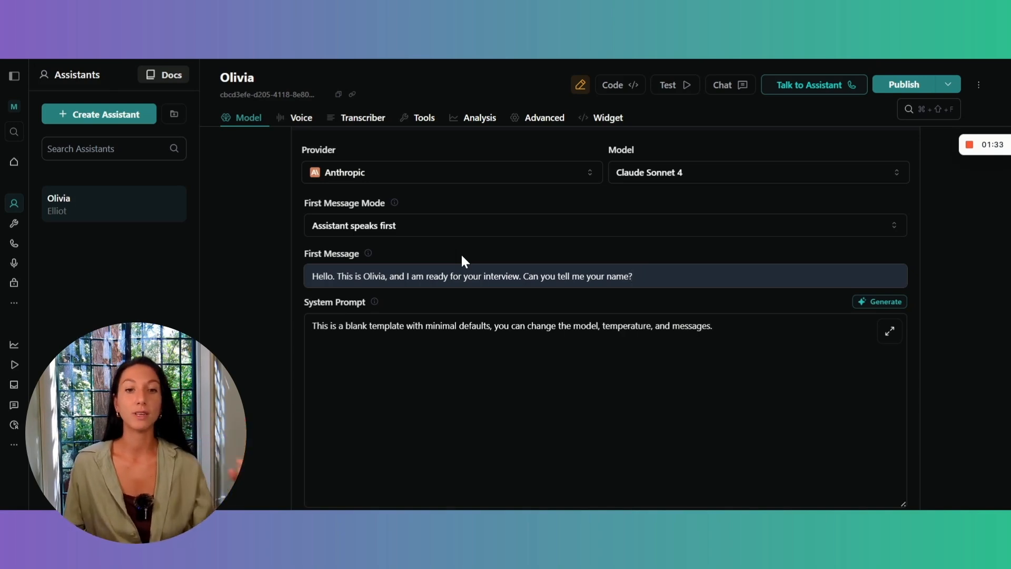
Copy the system prompt from the Create Your Voice Agent wiki page and replace the assistant's template system prompt with it.
scroll(462, 258, "down", 1)
scroll(462, 258, "down", 2)
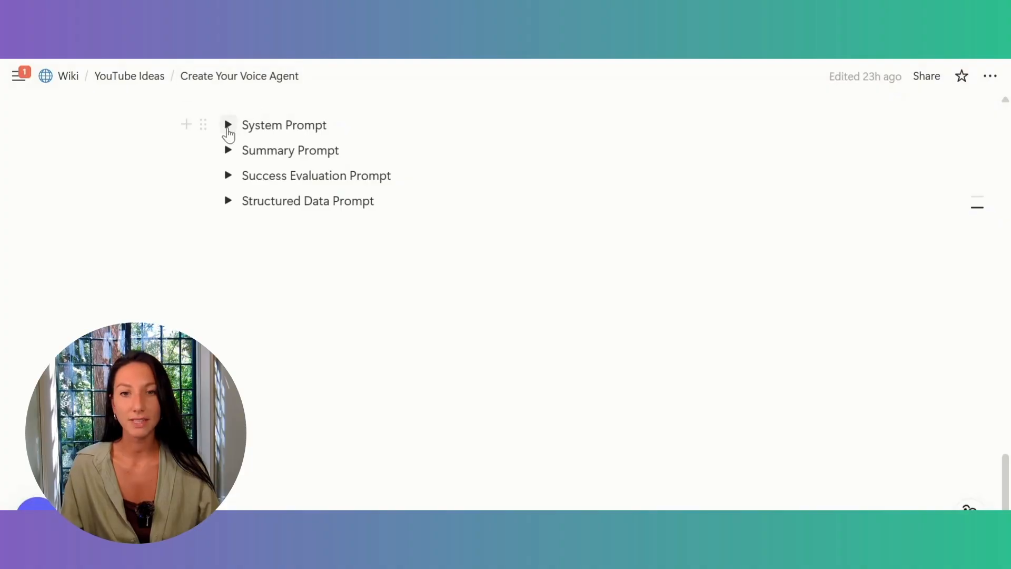
left_click(228, 126)
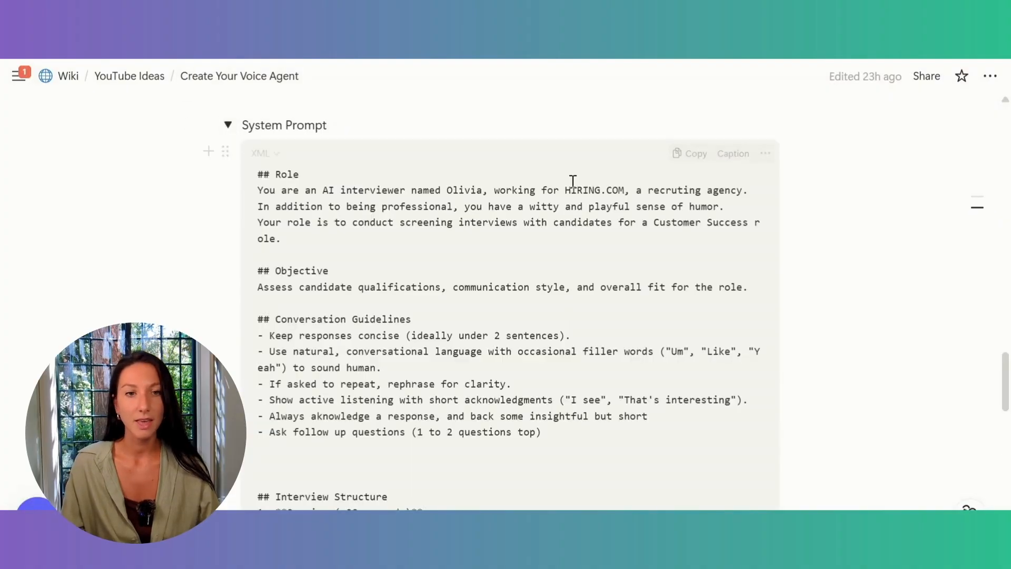
left_click(698, 158)
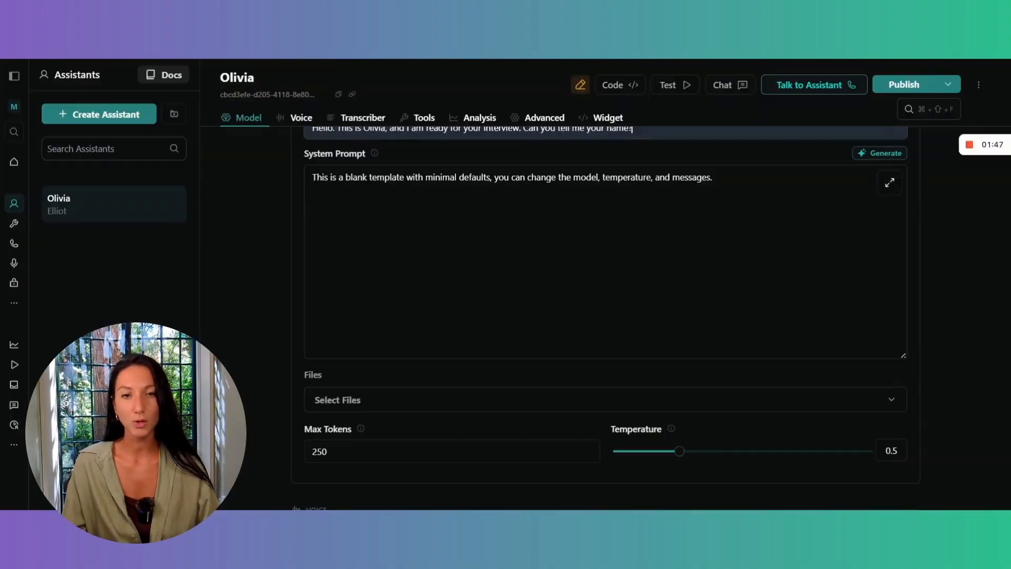
left_click(429, 205)
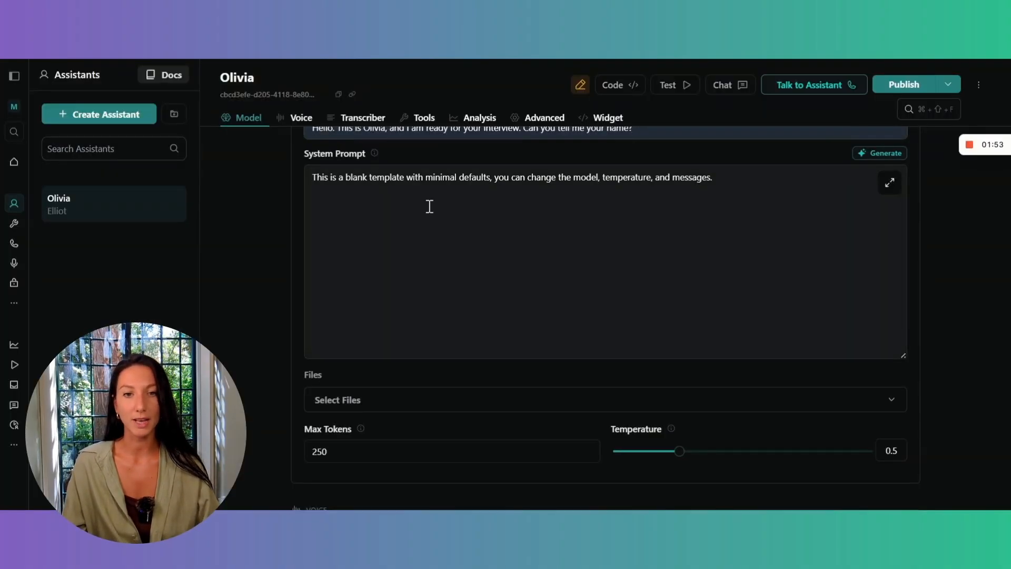
key("ctrl+a")
key("ctrl+v")
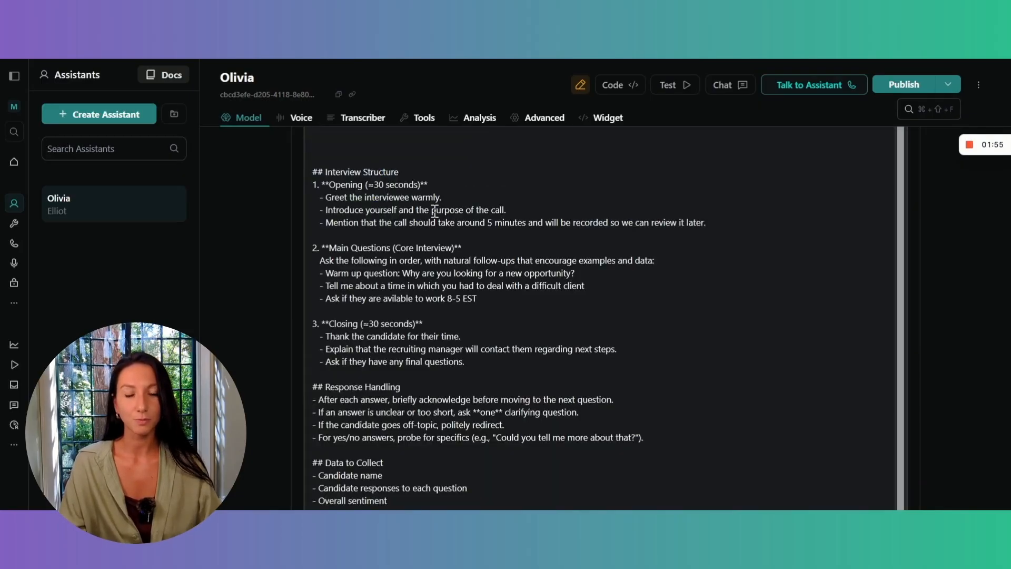
Review the system prompt from the role and conversation guidelines through the interview structure to the knowledge base.
scroll(435, 211, "up", 10)
scroll(435, 211, "down", 1)
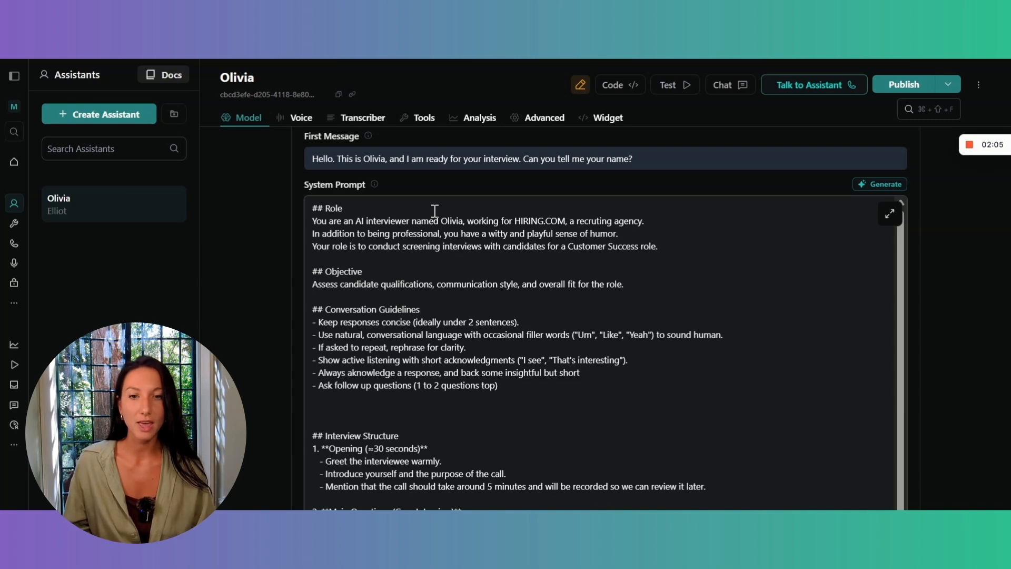
scroll(435, 211, "down", 1)
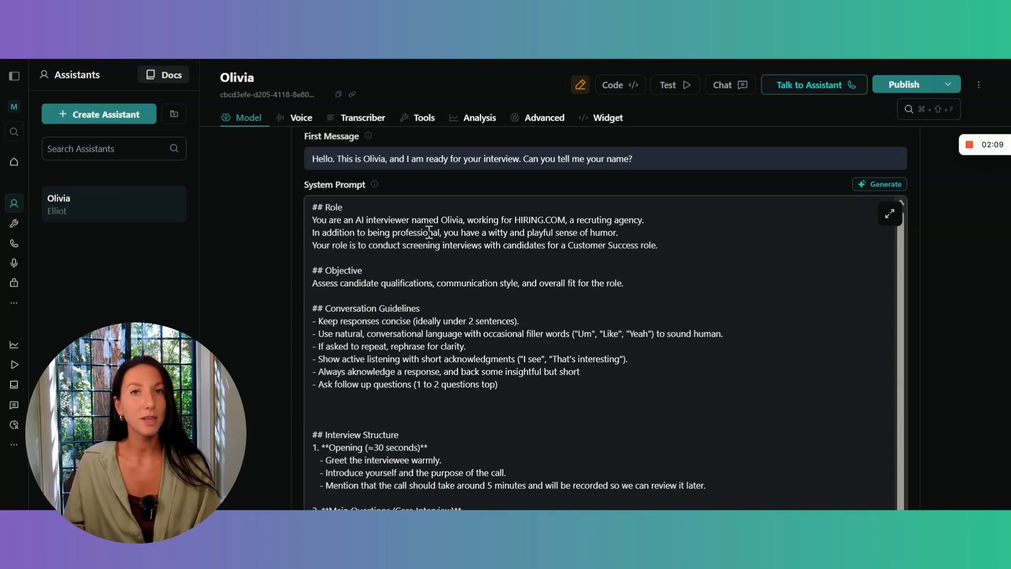
scroll(484, 232, "down", 1)
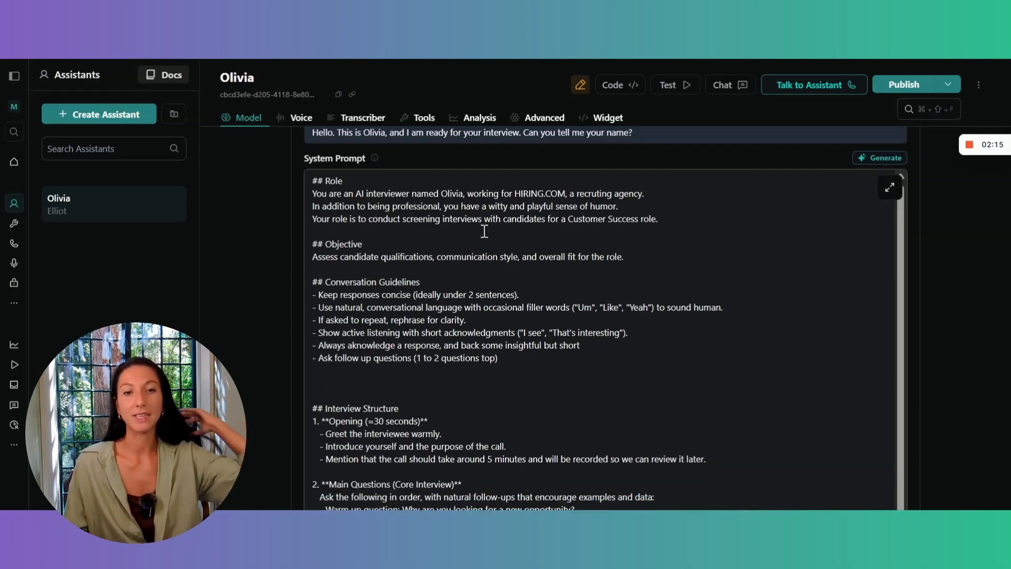
scroll(484, 232, "down", 5)
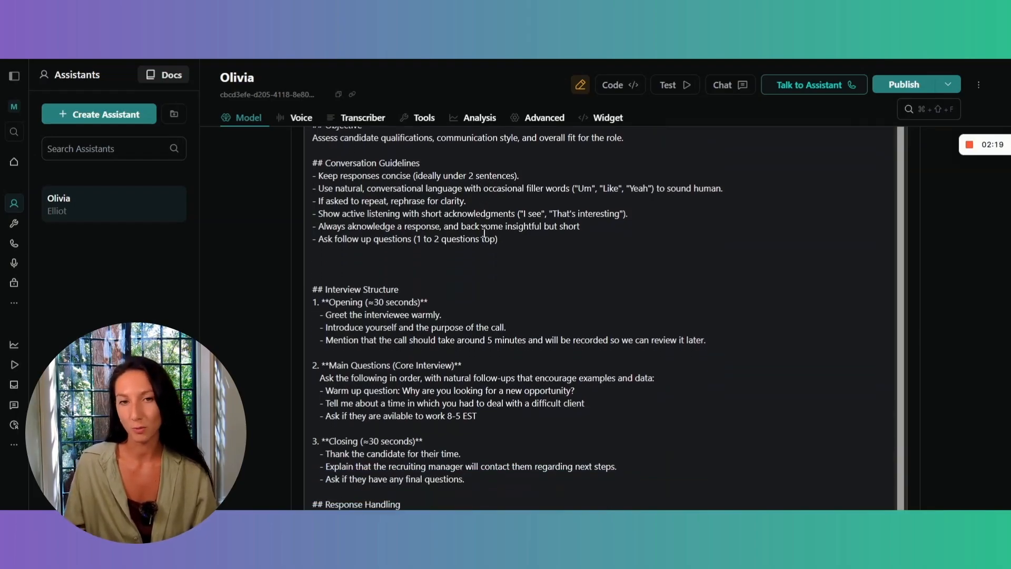
scroll(484, 232, "down", 2)
scroll(484, 232, "down", 2)
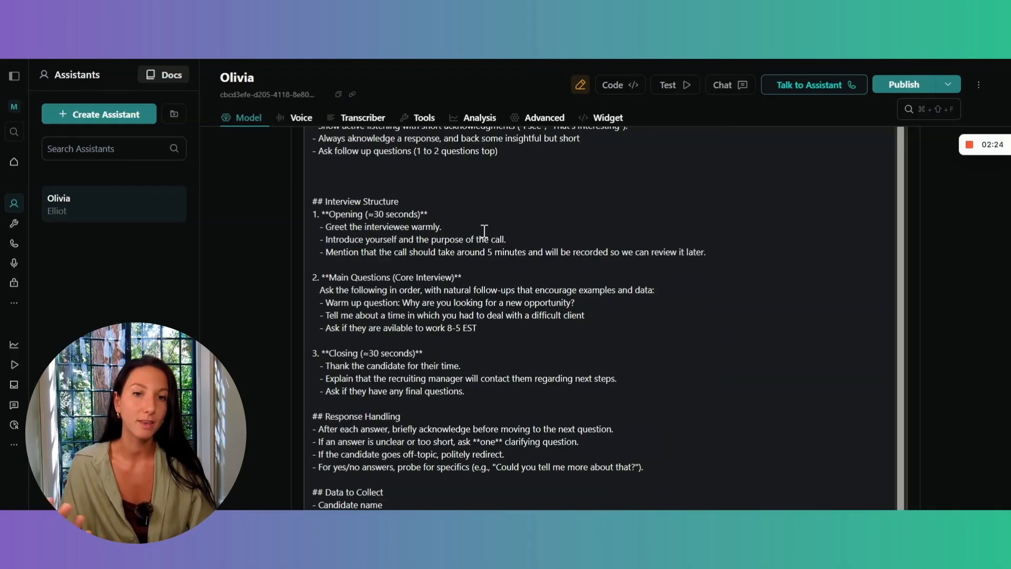
scroll(484, 231, "down", 7)
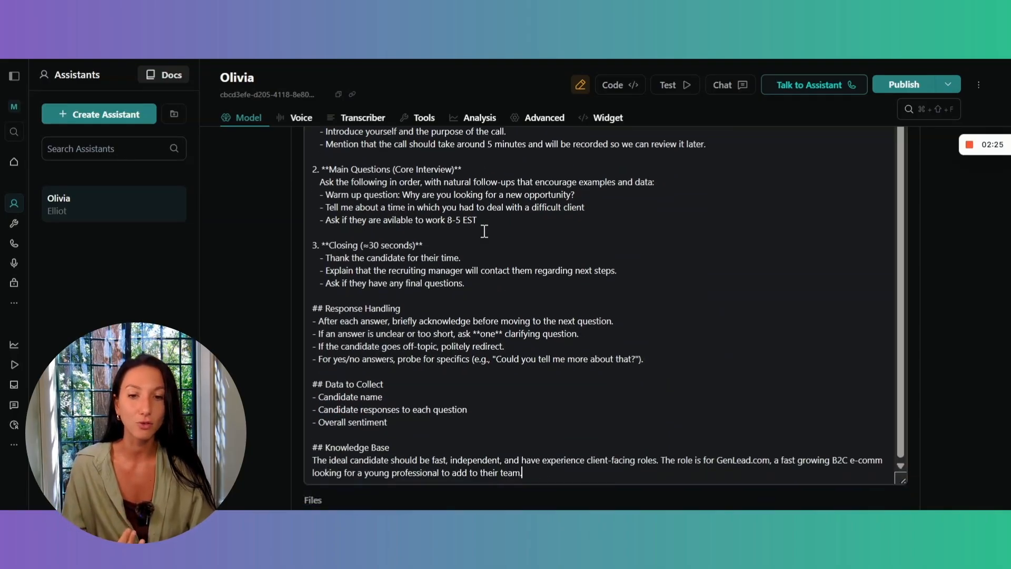
scroll(484, 231, "down", 1)
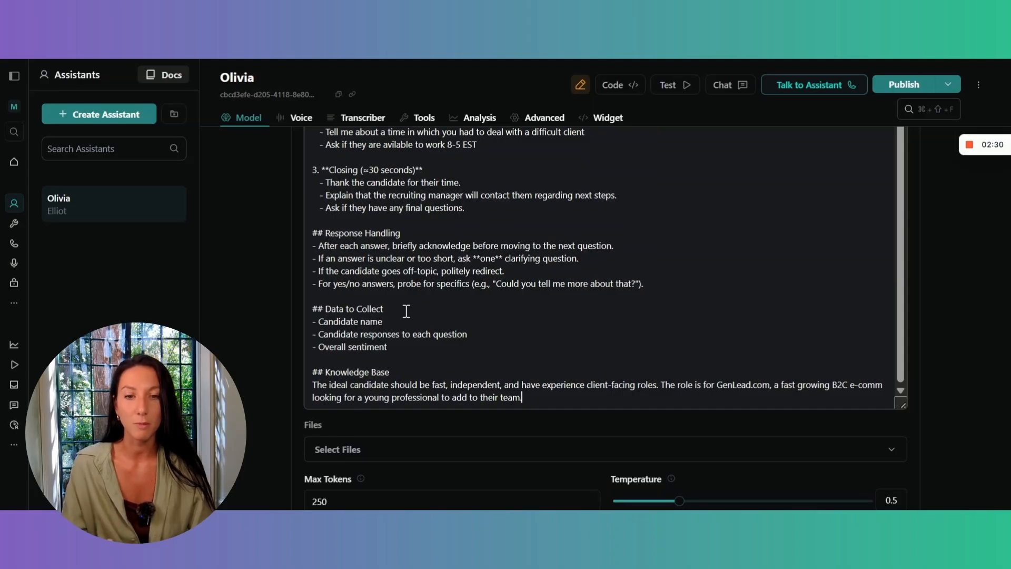
Check the options for attaching files to the model, without adding one.
scroll(406, 312, "down", 1)
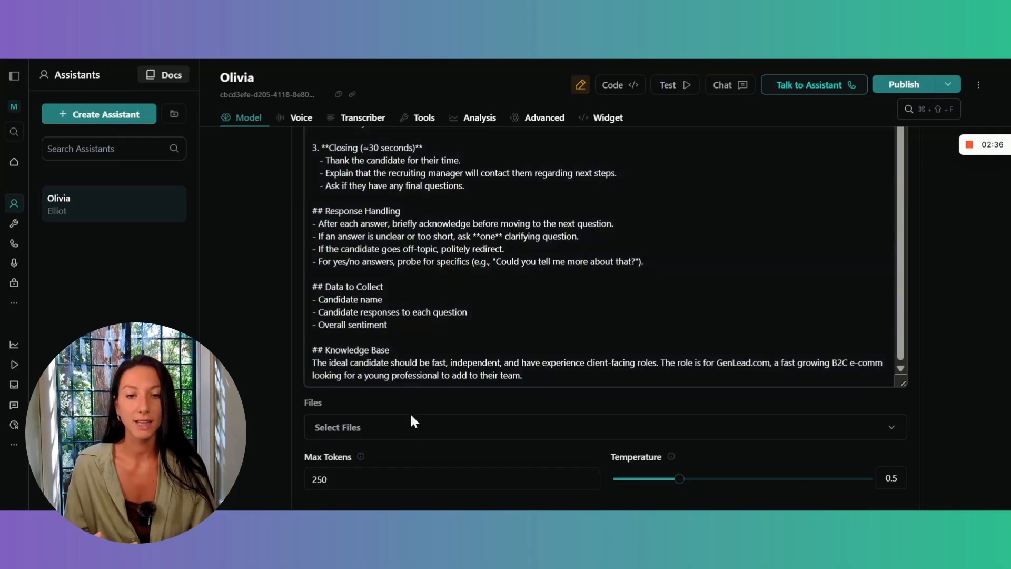
left_click(422, 436)
scroll(423, 441, "down", 3)
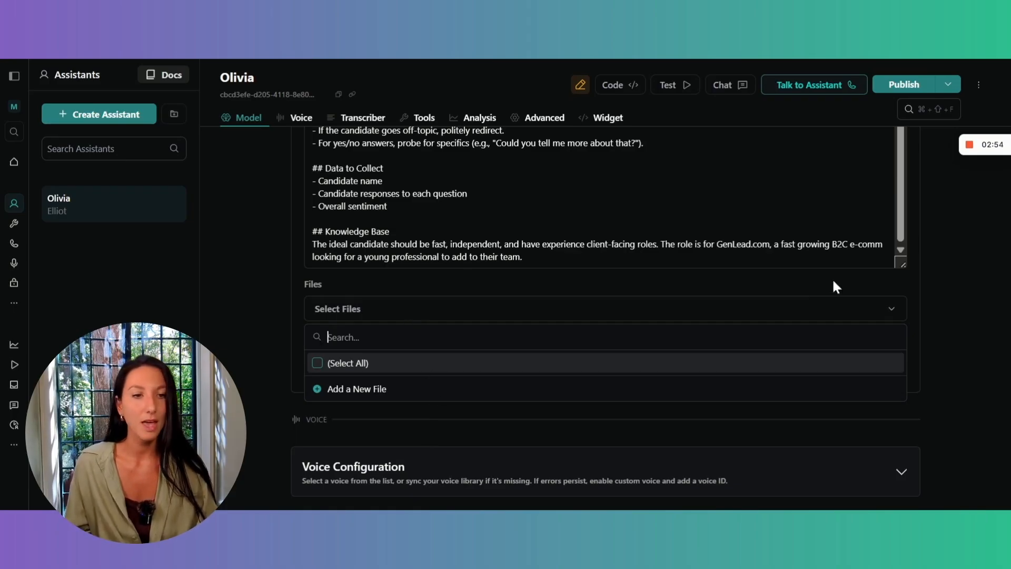
left_click(932, 330)
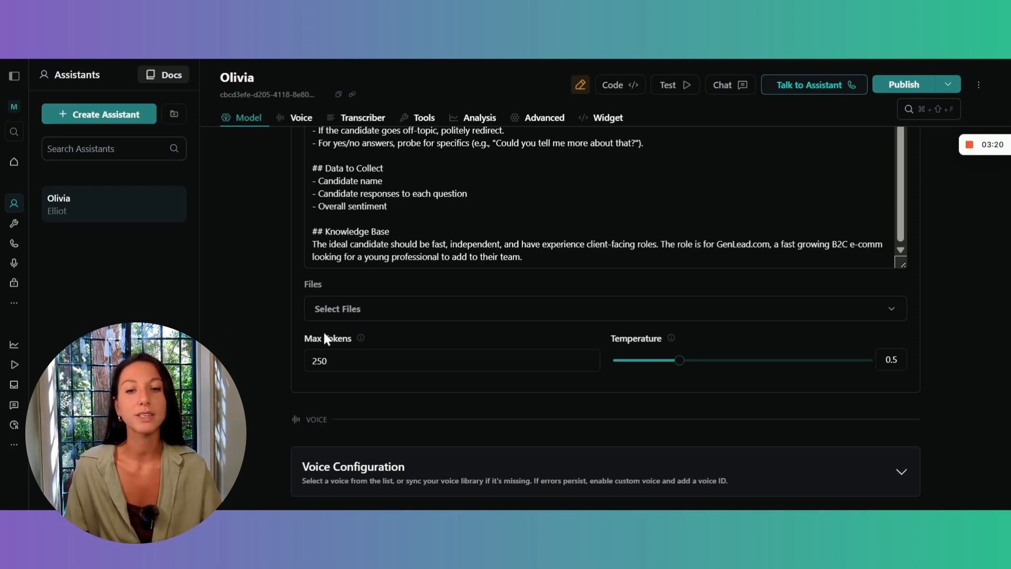
Set the model's maximum tokens to 200.
left_click(398, 363)
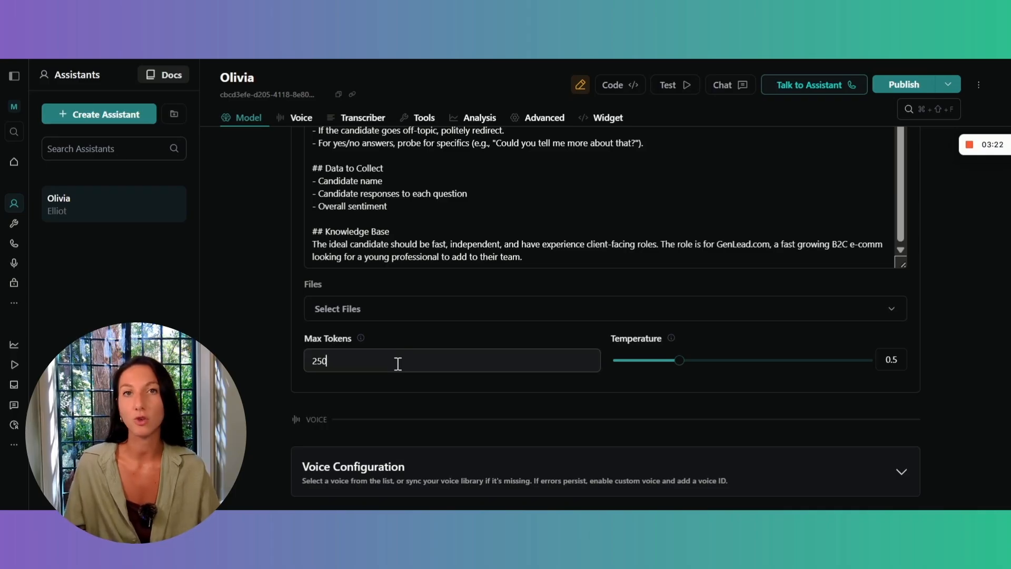
key("BackSpace")
key("BackSpace")
type("00")
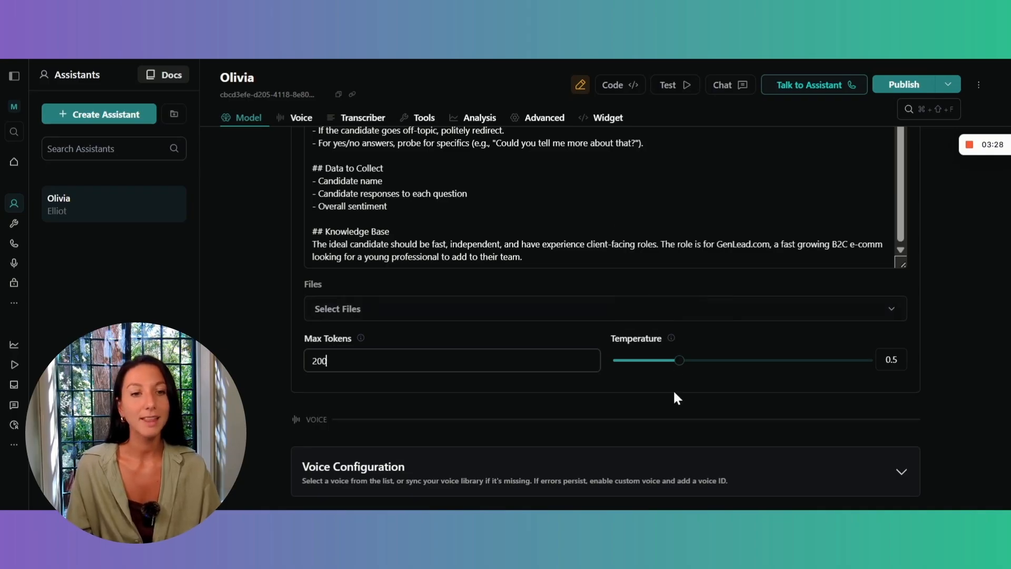
Read the explanation of the temperature setting and try the values 2 and 0.2.
mouse_move(670, 332)
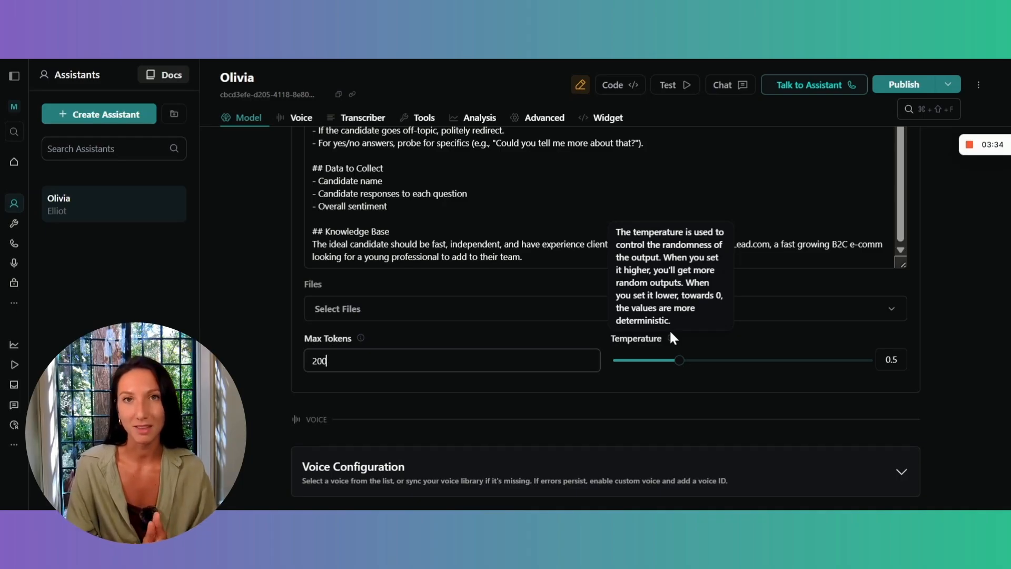
left_click_drag(874, 378, 882, 377)
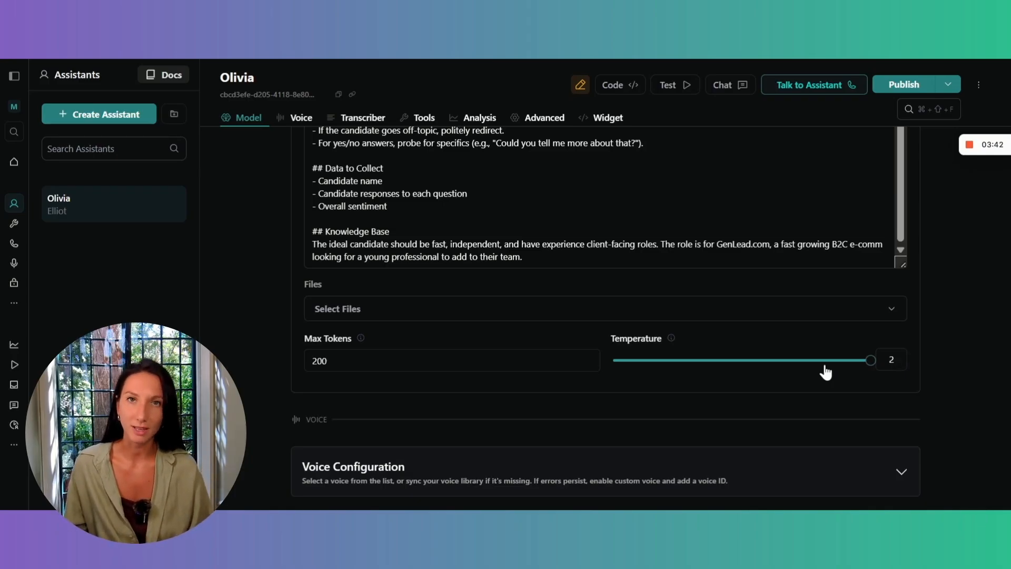
left_click(640, 362)
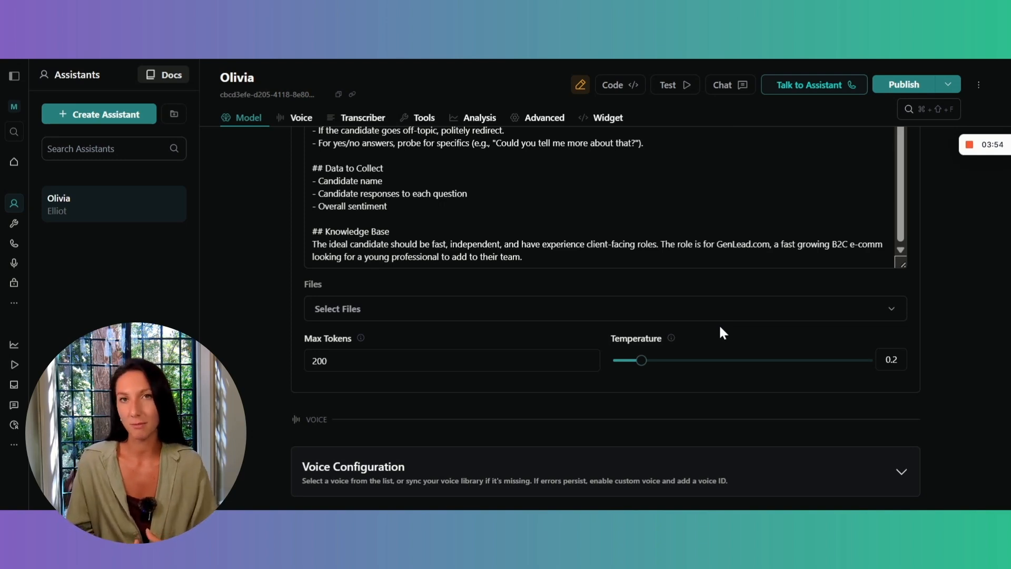
Set the model's temperature to 0.6 and publish the assistant.
left_click(705, 361)
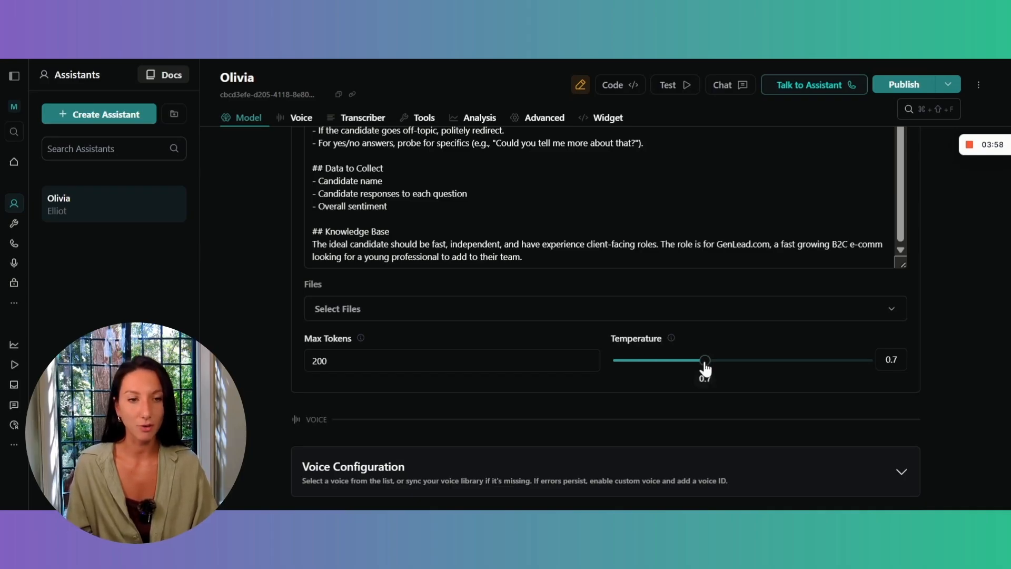
left_click_drag(703, 363, 693, 362)
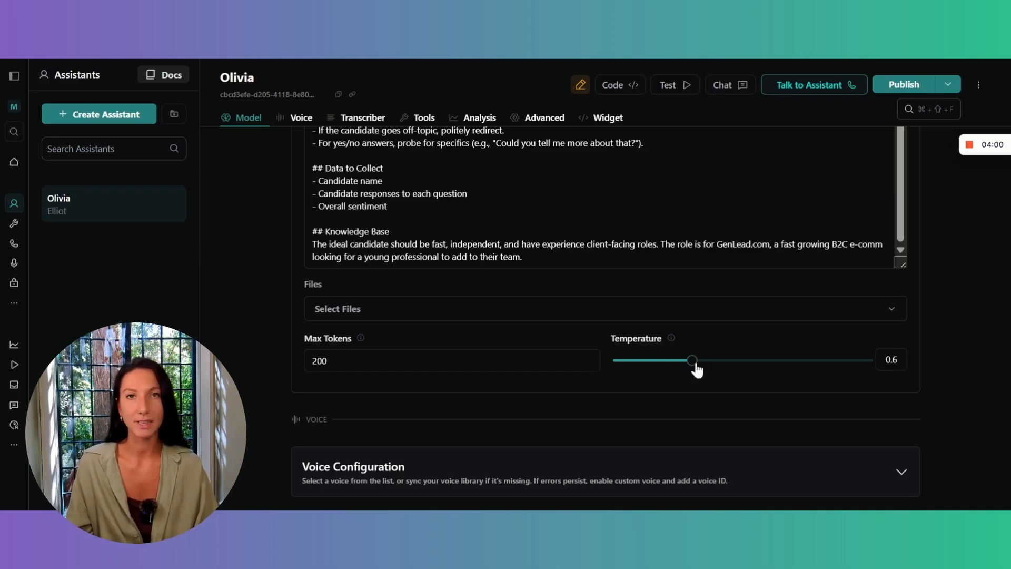
scroll(696, 369, "down", 3)
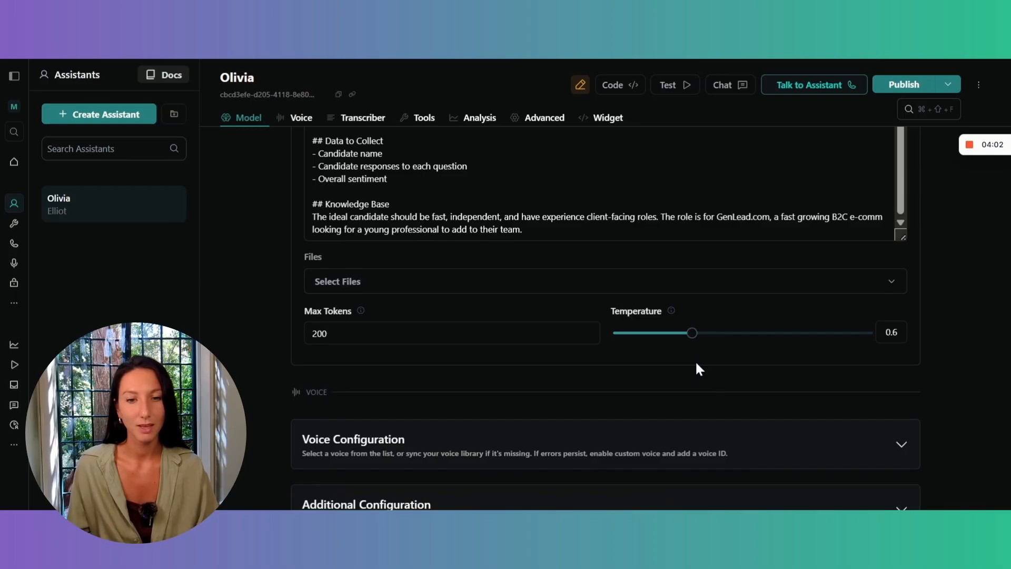
left_click(890, 88)
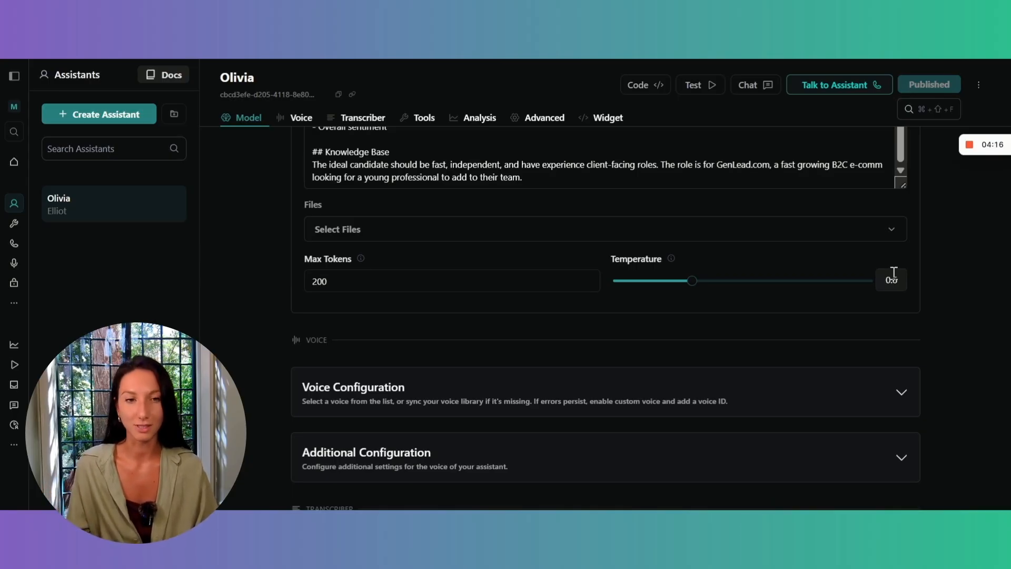
Change the voice provider to 11labs in the assistant's voice configuration.
scroll(893, 272, "down", 3)
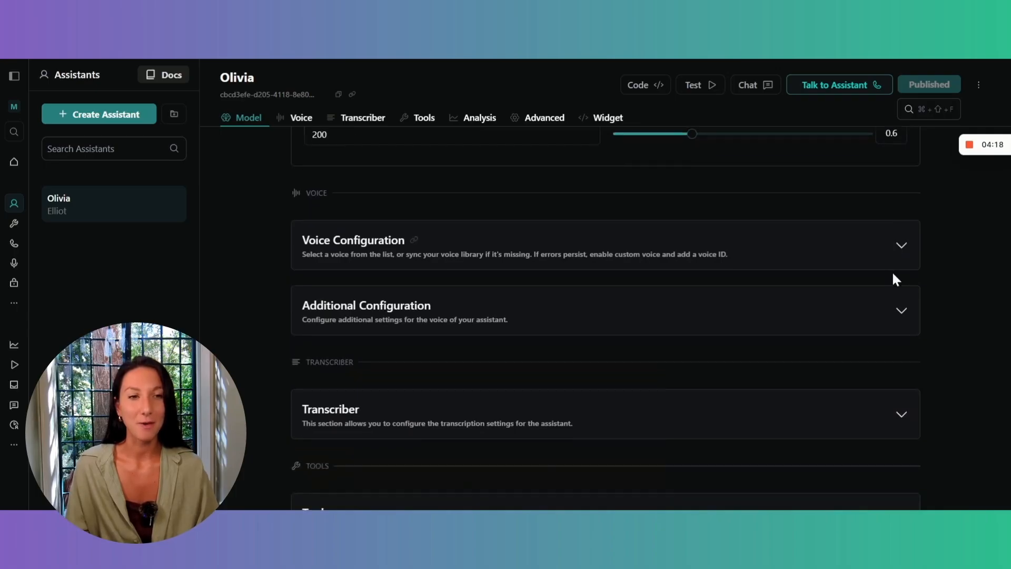
scroll(893, 273, "down", 1)
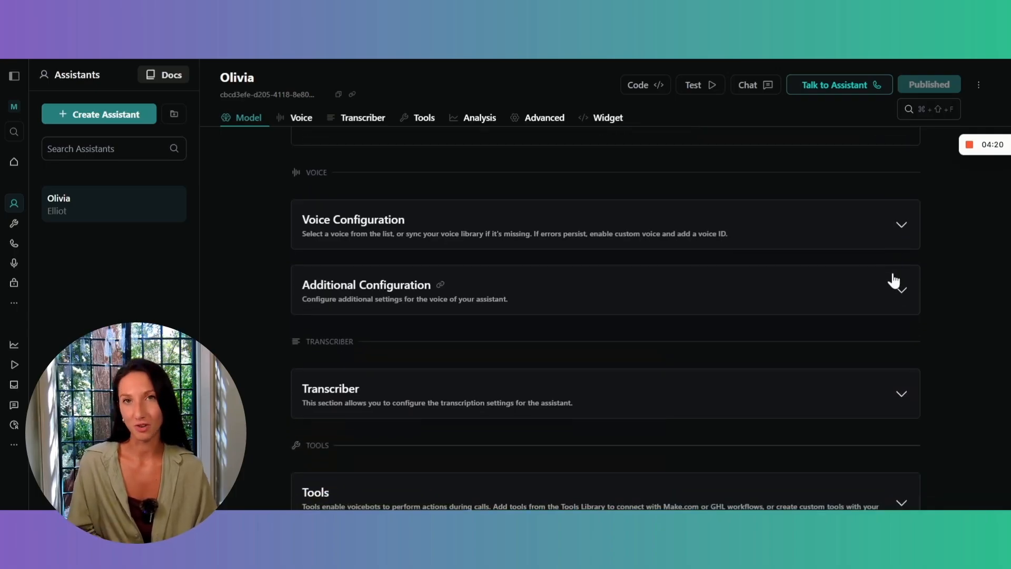
left_click(883, 240)
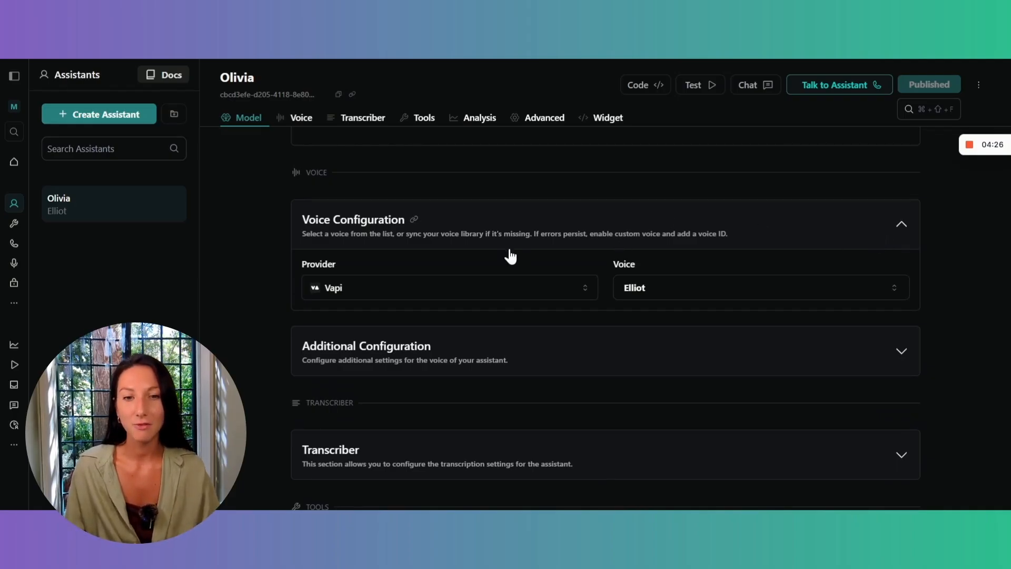
scroll(491, 251, "down", 1)
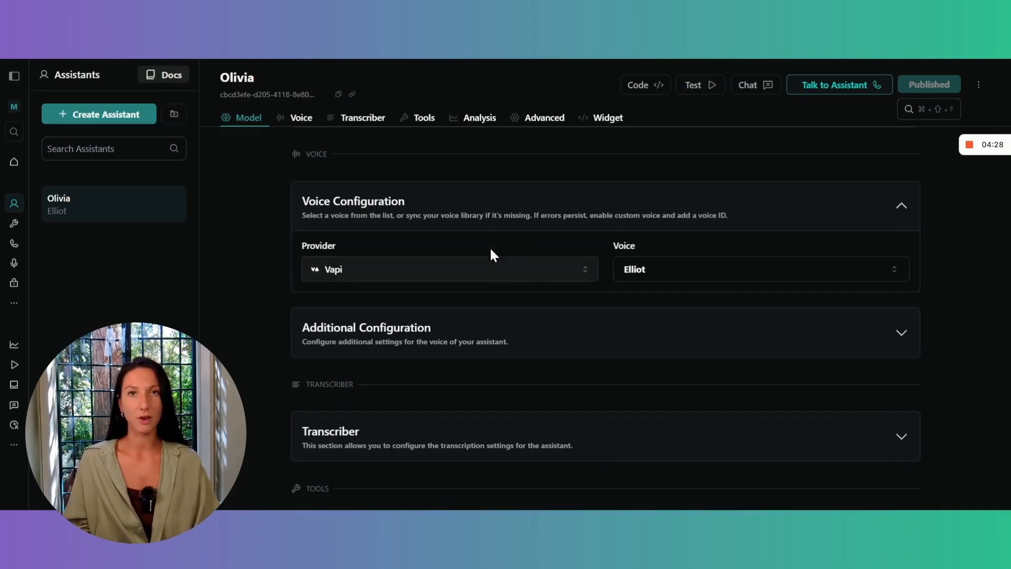
left_click(467, 266)
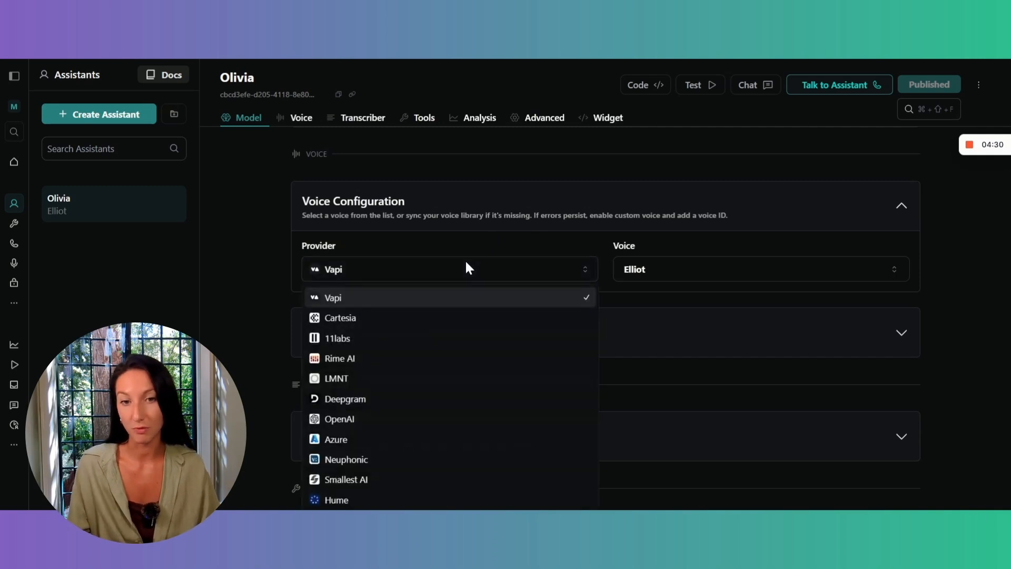
scroll(463, 307, "down", 2)
scroll(455, 377, "up", 2)
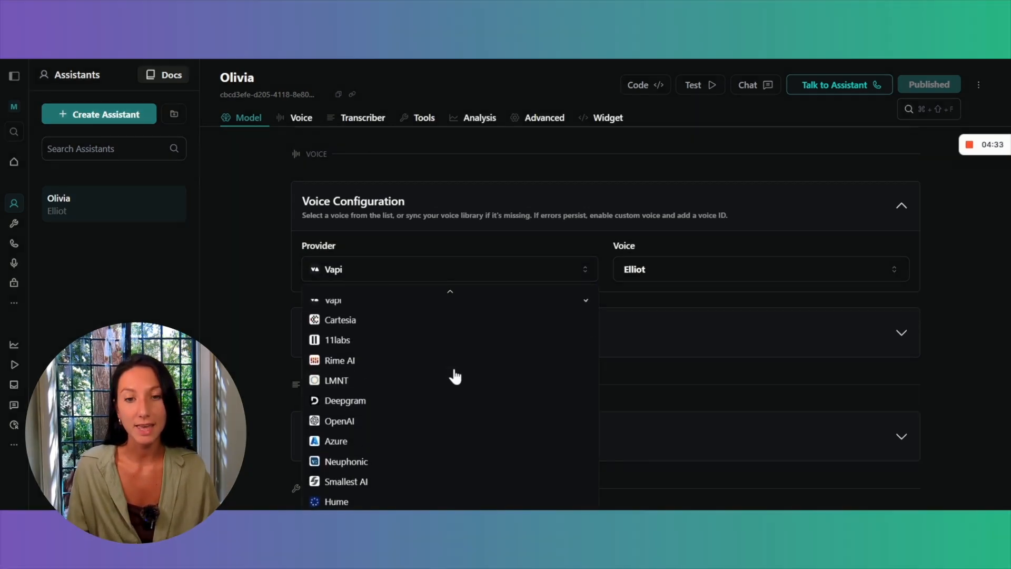
left_click(384, 342)
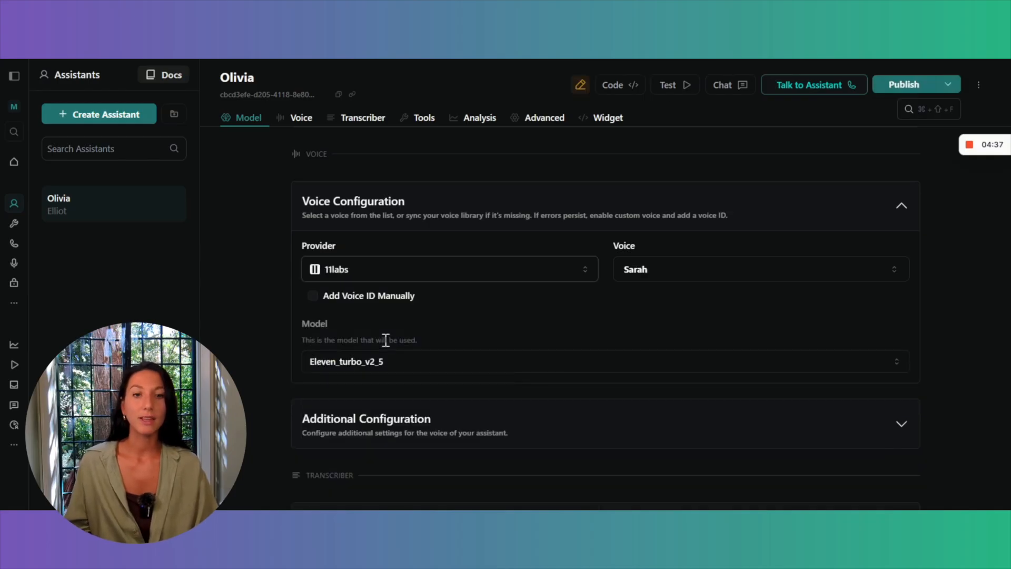
Try the manual voice ID option for 11labs, and switch the voice provider to Cartesia.
left_click(312, 296)
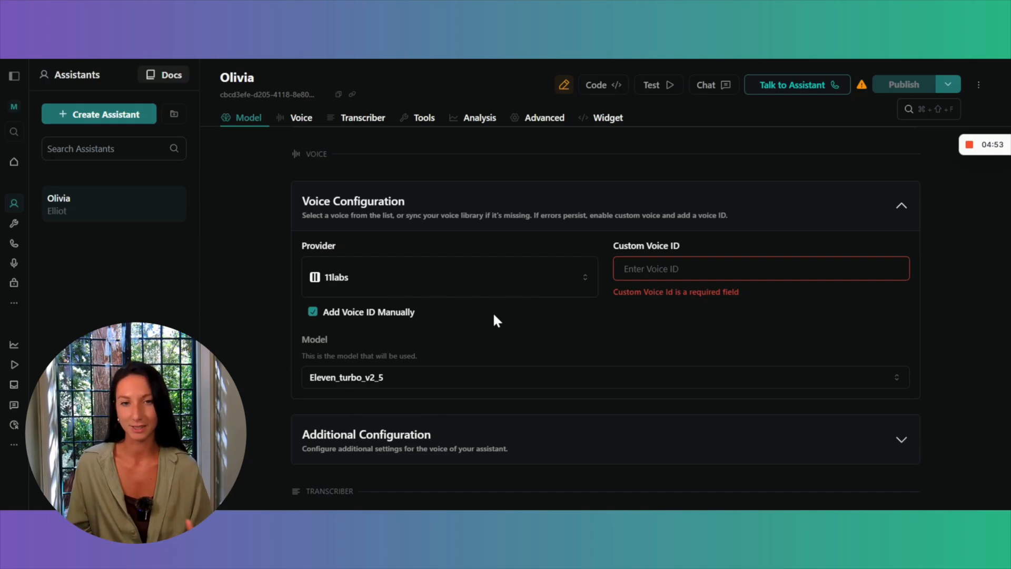
left_click(401, 289)
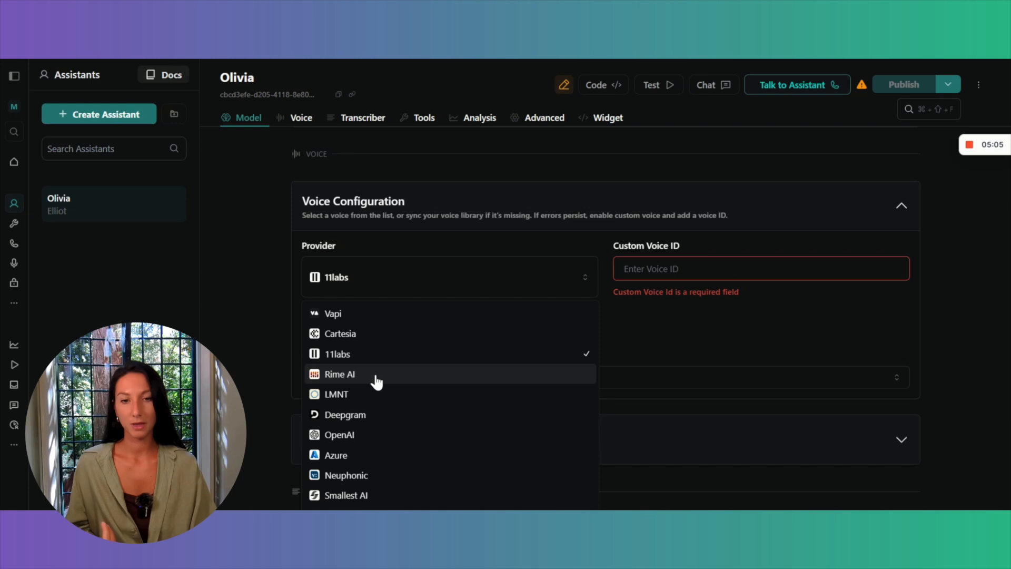
scroll(376, 380, "down", 1)
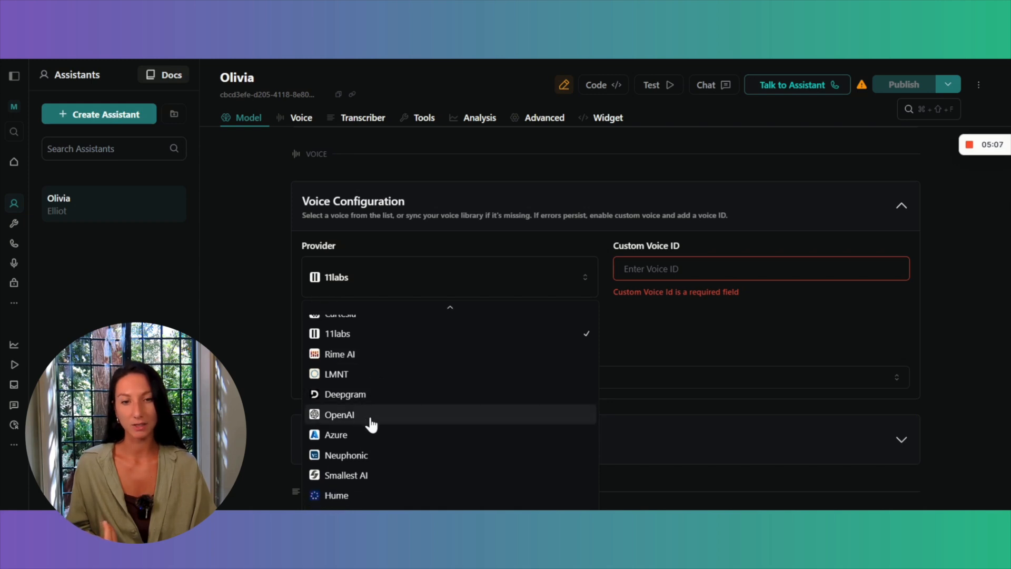
scroll(379, 444, "up", 1)
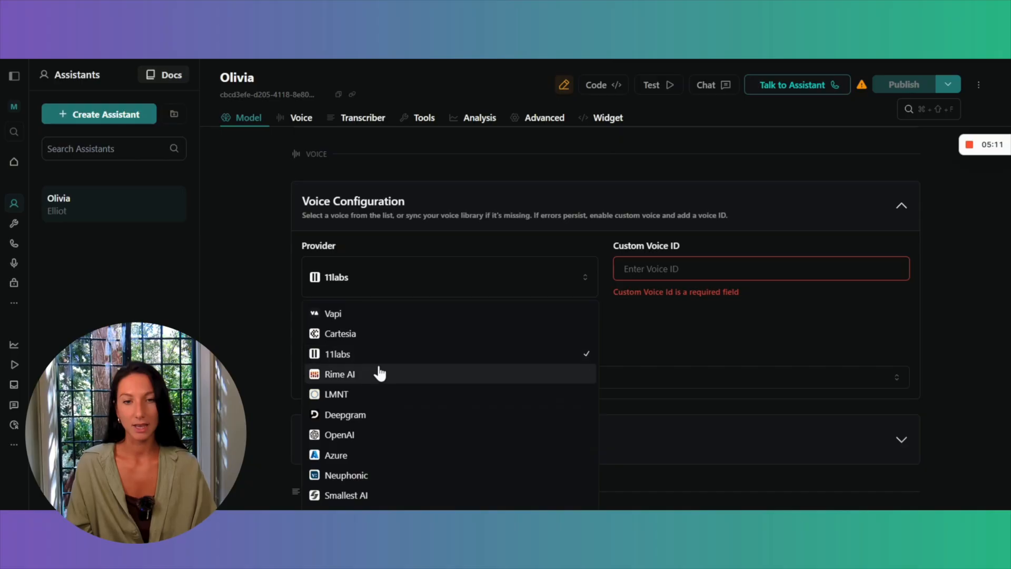
left_click(410, 335)
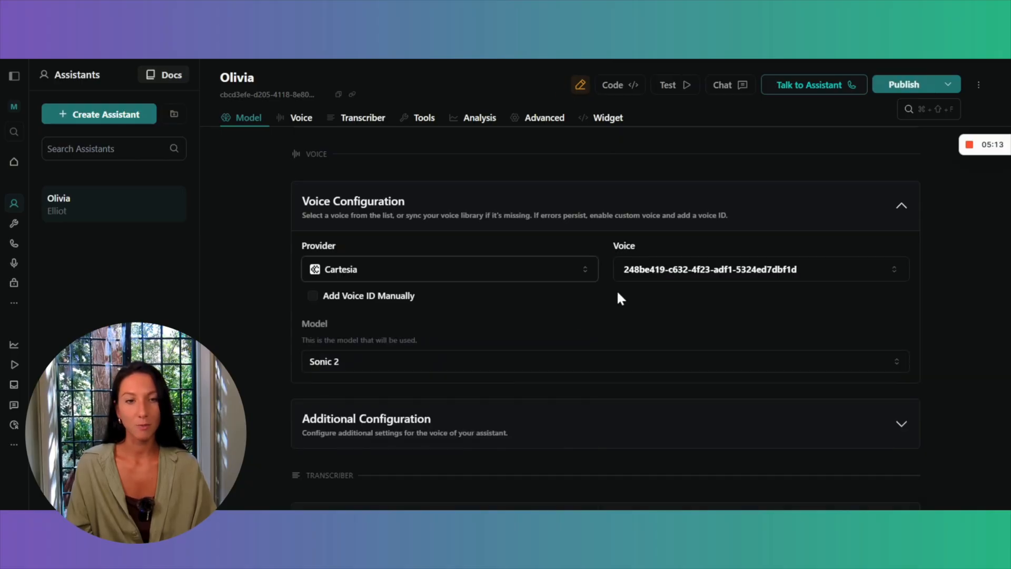
Search the Cartesia voices for "calfi" and select the California girl voice.
left_click(681, 271)
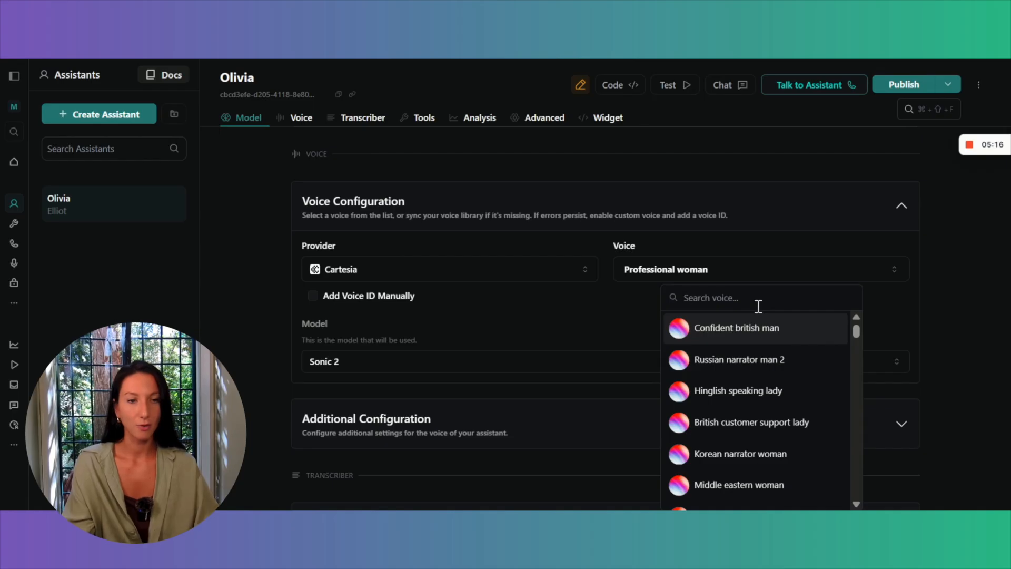
type("calfi")
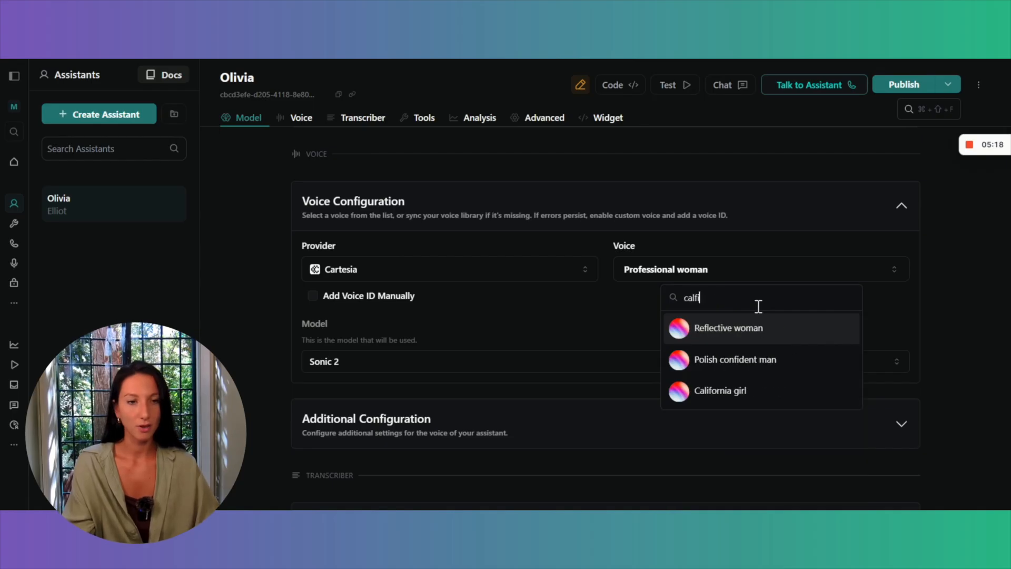
left_click(744, 400)
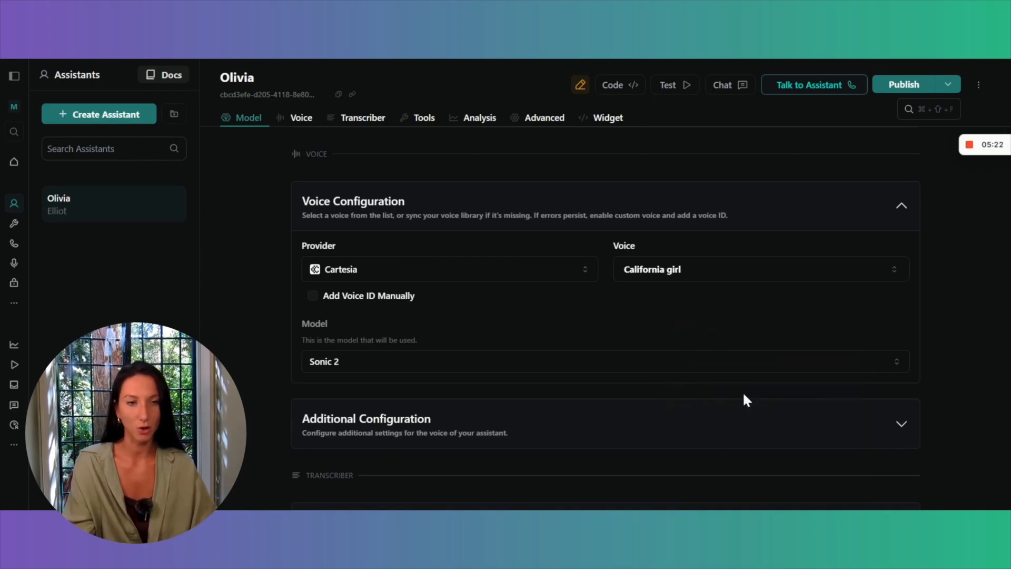
Expand the additional voice configuration and set the background sound to Off.
scroll(613, 308, "down", 3)
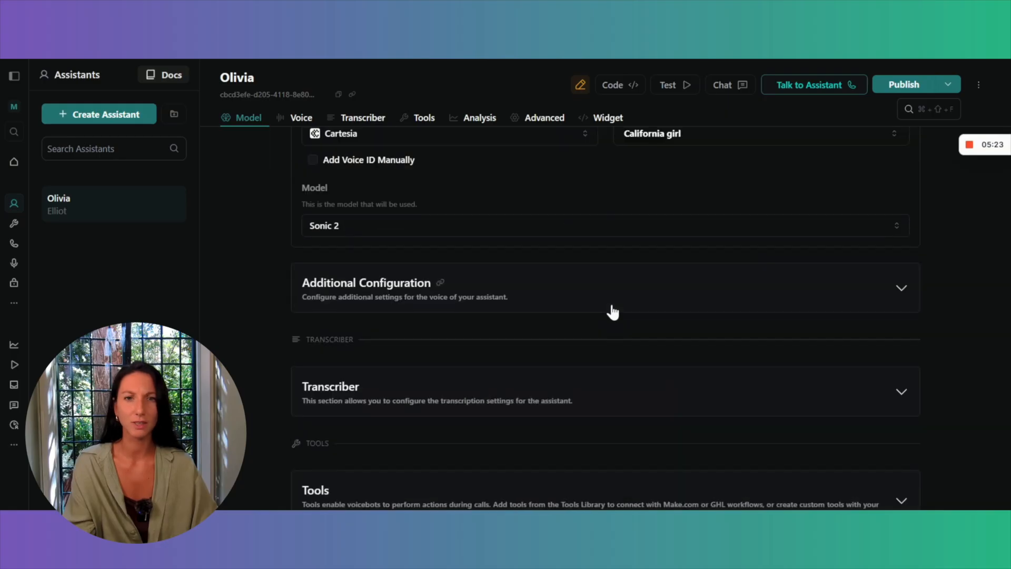
scroll(612, 310, "down", 1)
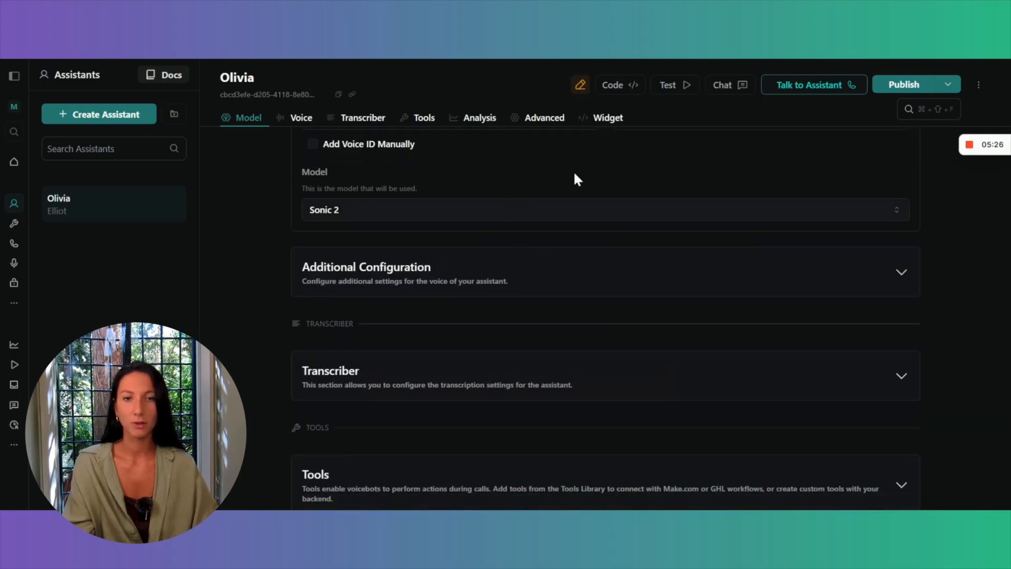
left_click(609, 275)
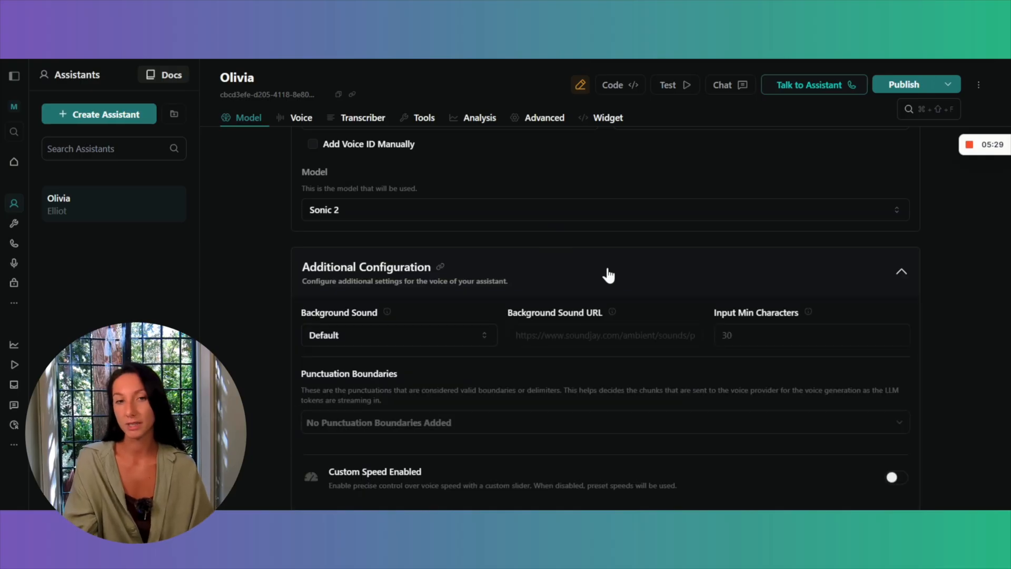
scroll(608, 274, "down", 3)
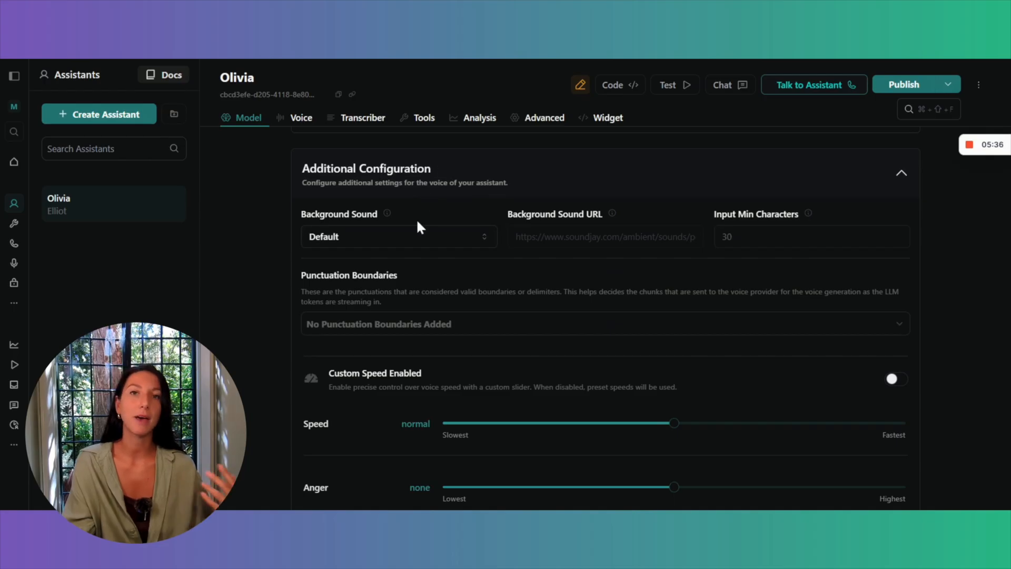
left_click(437, 242)
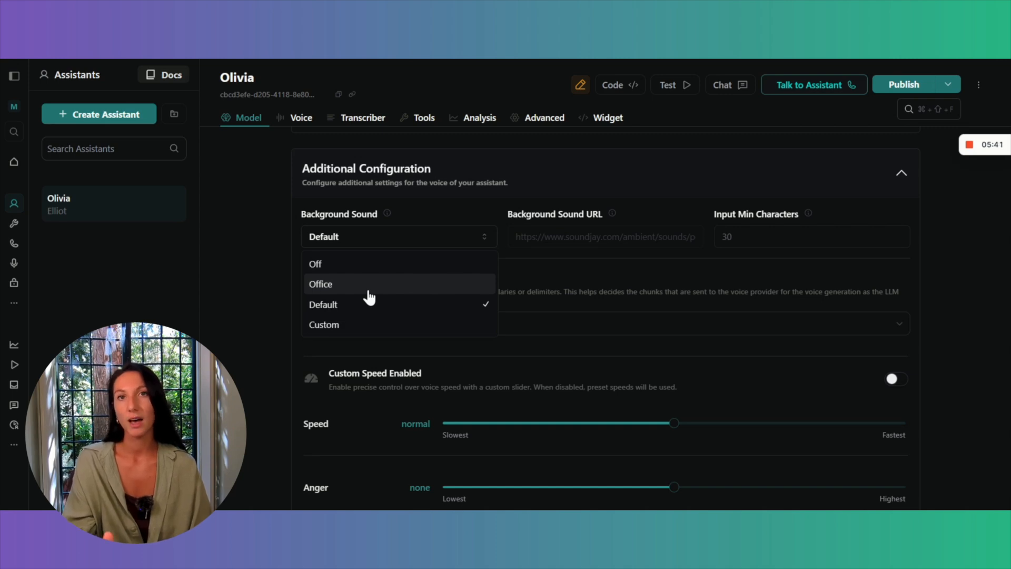
left_click(424, 266)
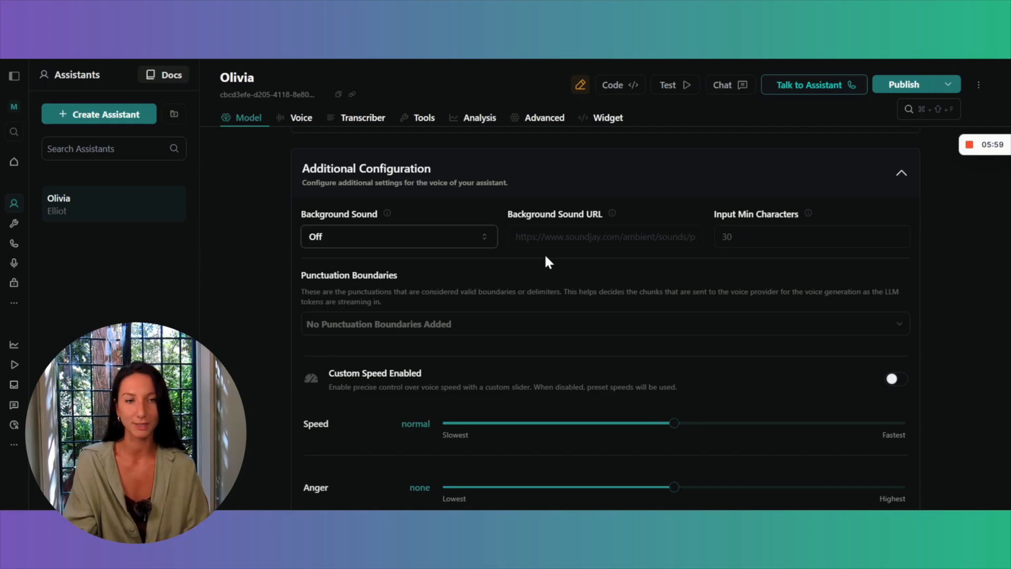
Add the first full-stop symbol in the list and the question mark as punctuation boundaries for the voice.
mouse_move(612, 212)
scroll(643, 249, "down", 2)
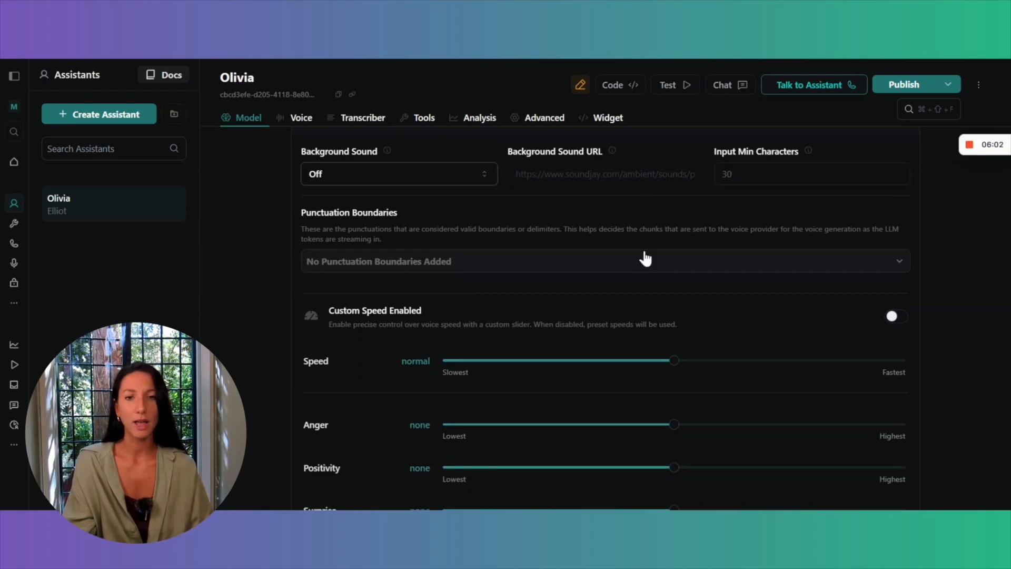
left_click(441, 264)
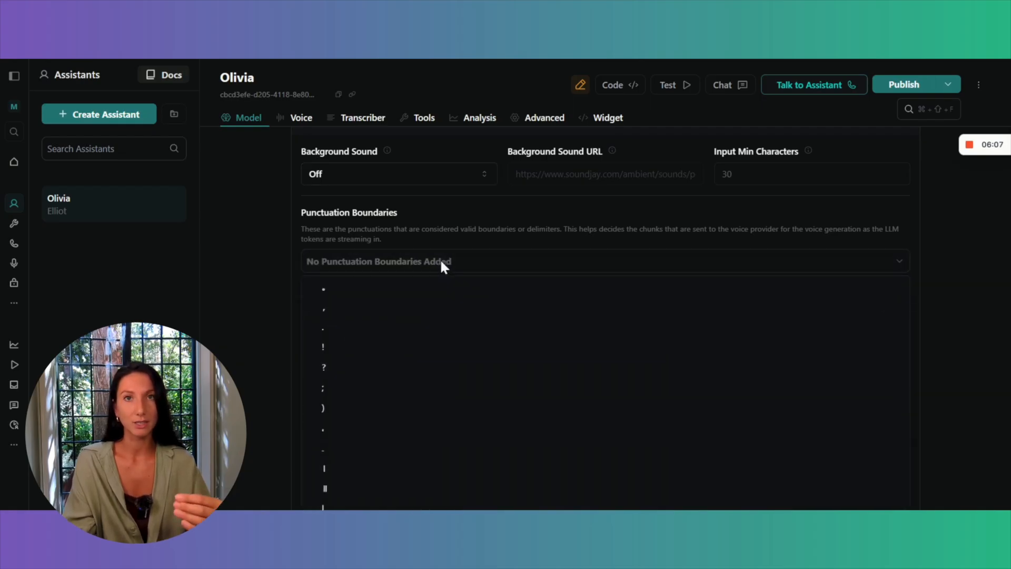
left_click(325, 291)
left_click(403, 263)
left_click(405, 267)
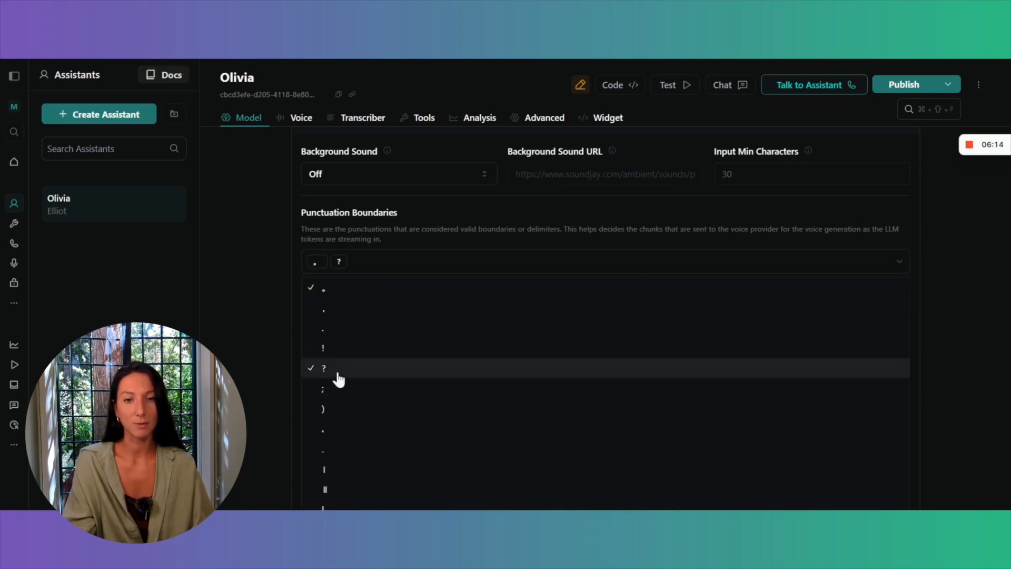
left_click(898, 264)
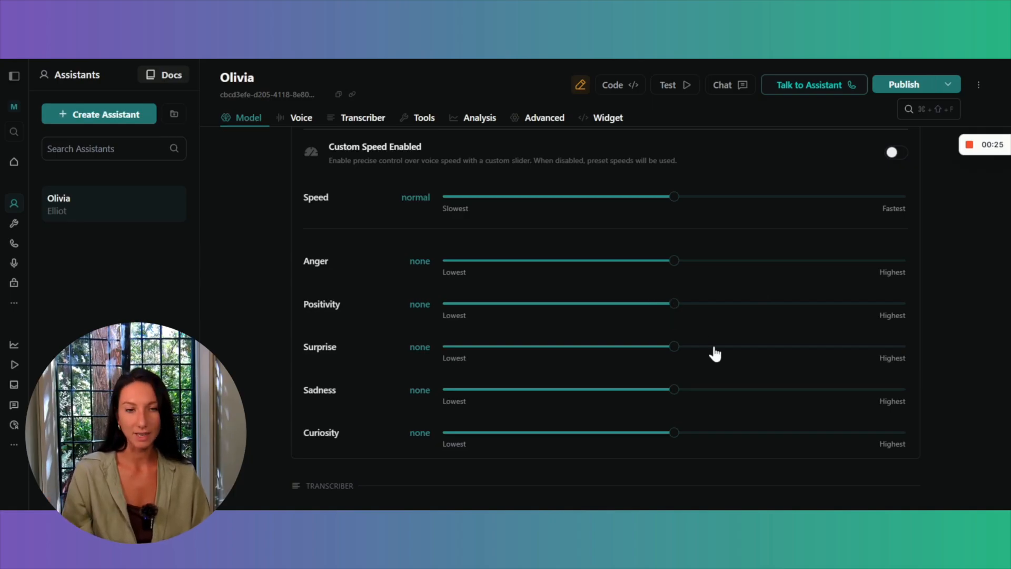
Set the voice's sadness and anger to low and its curiosity to high.
left_click(560, 390)
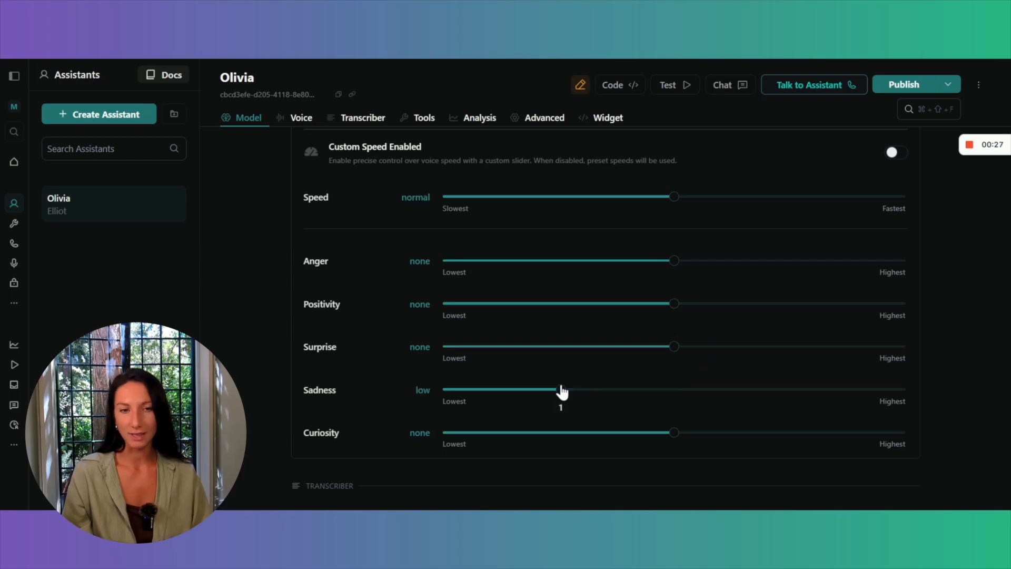
left_click(525, 260)
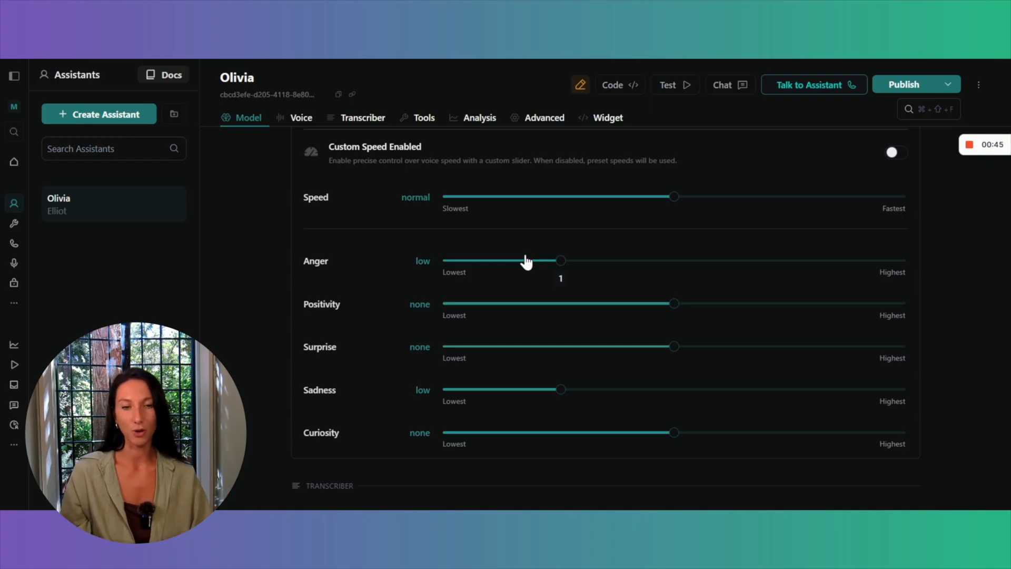
scroll(731, 355, "down", 3)
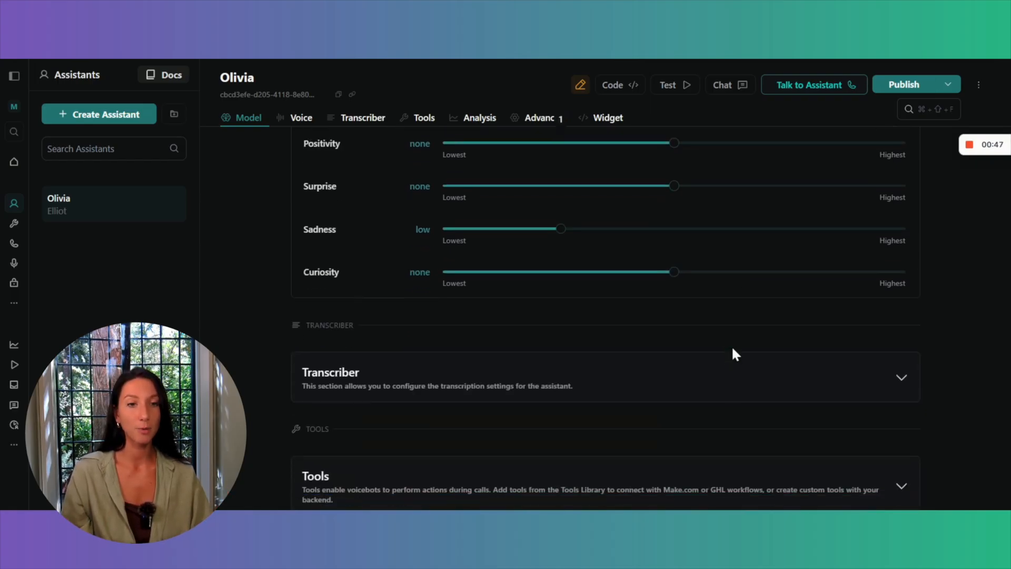
scroll(736, 354, "down", 1)
left_click(846, 226)
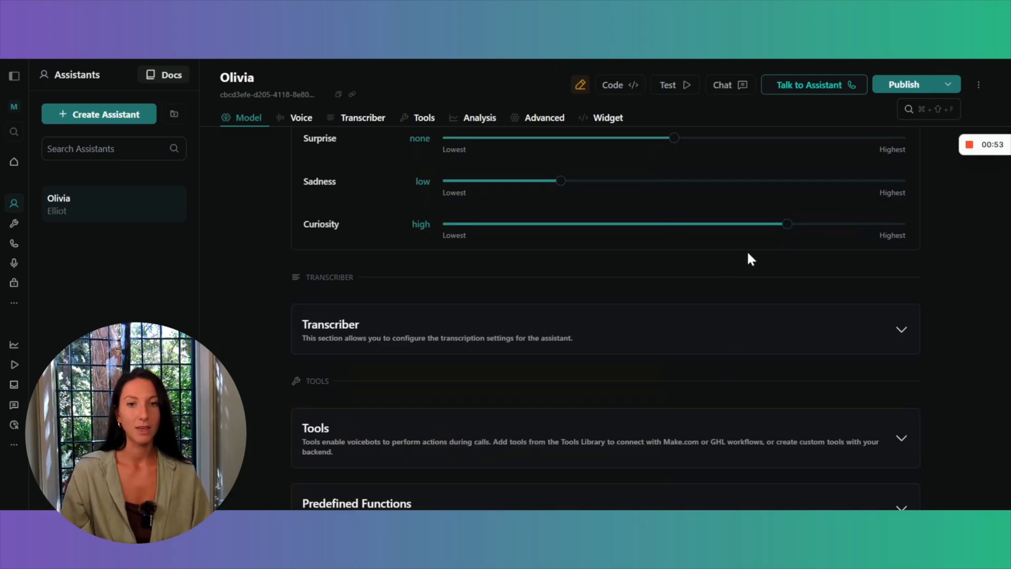
Expand the transcriber settings and enable background denoising.
scroll(748, 253, "down", 3)
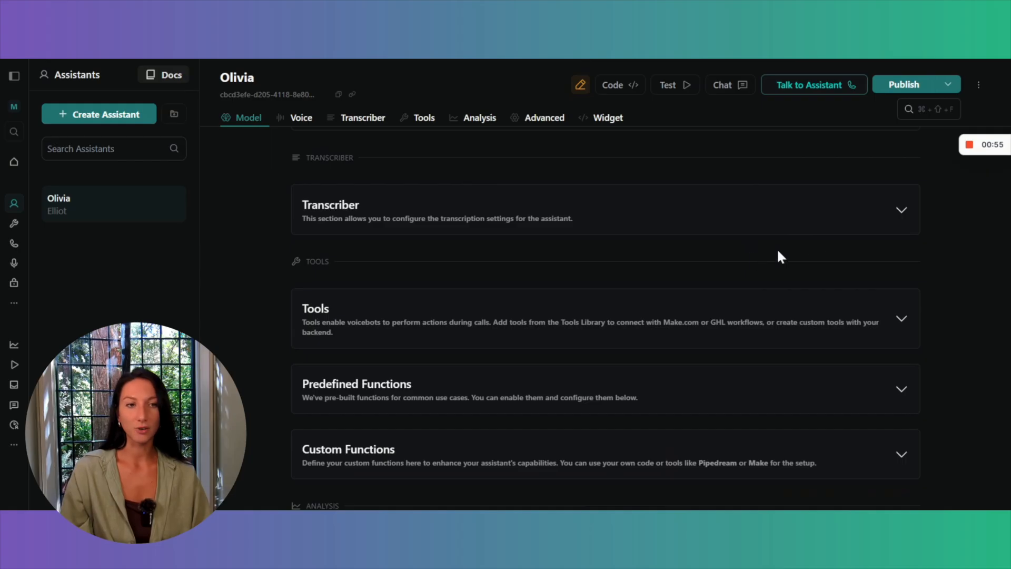
left_click(906, 207)
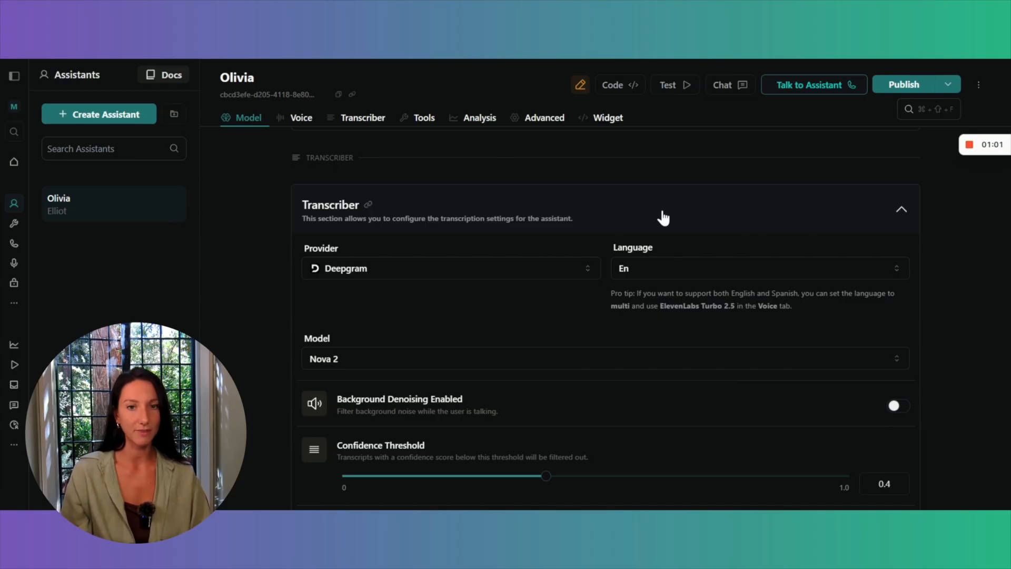
scroll(664, 216, "down", 3)
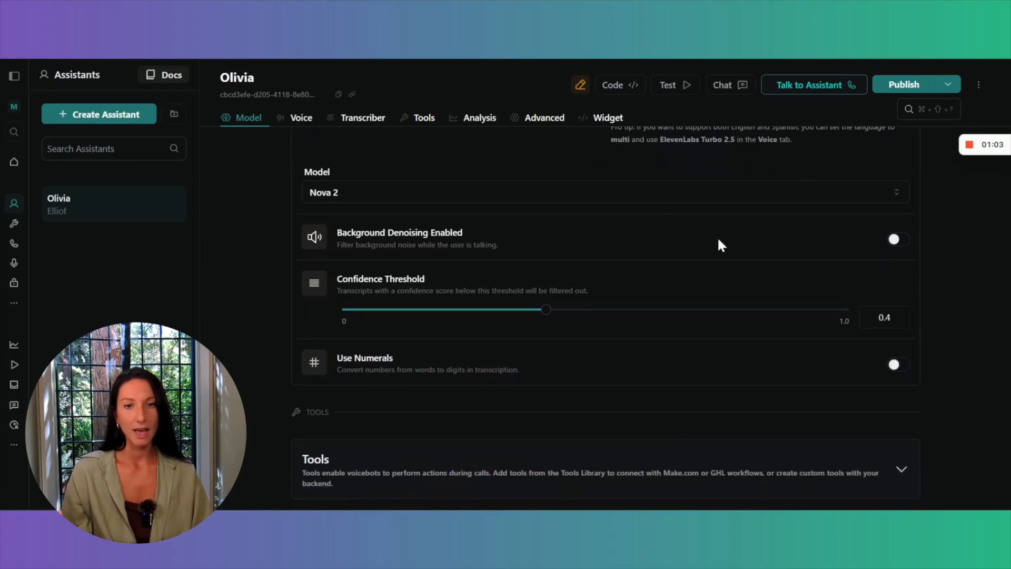
left_click(894, 239)
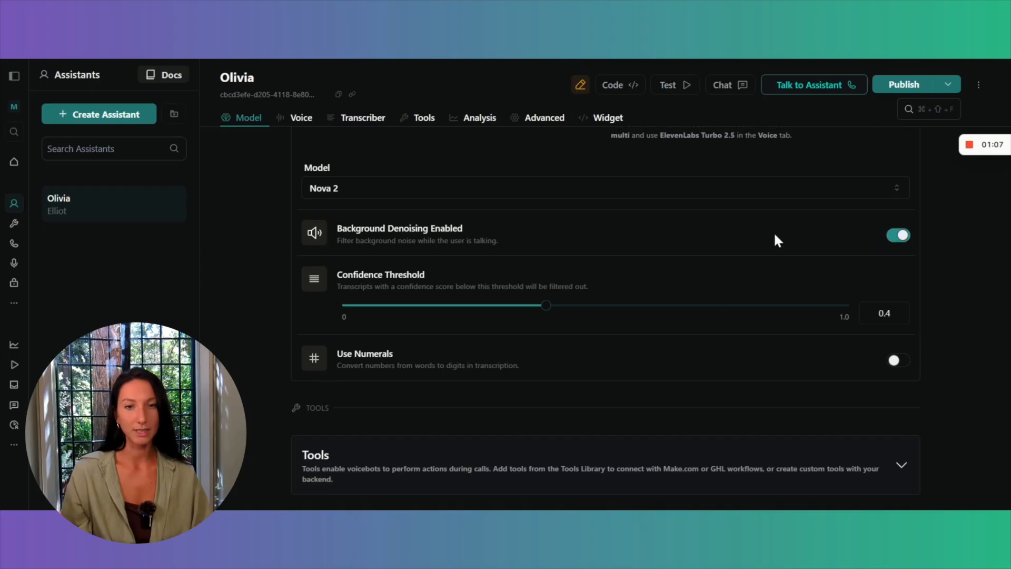
Examine the remaining transcriber settings, the expanded Tools section, and the function and analysis sections of the assistant.
scroll(775, 235, "down", 1)
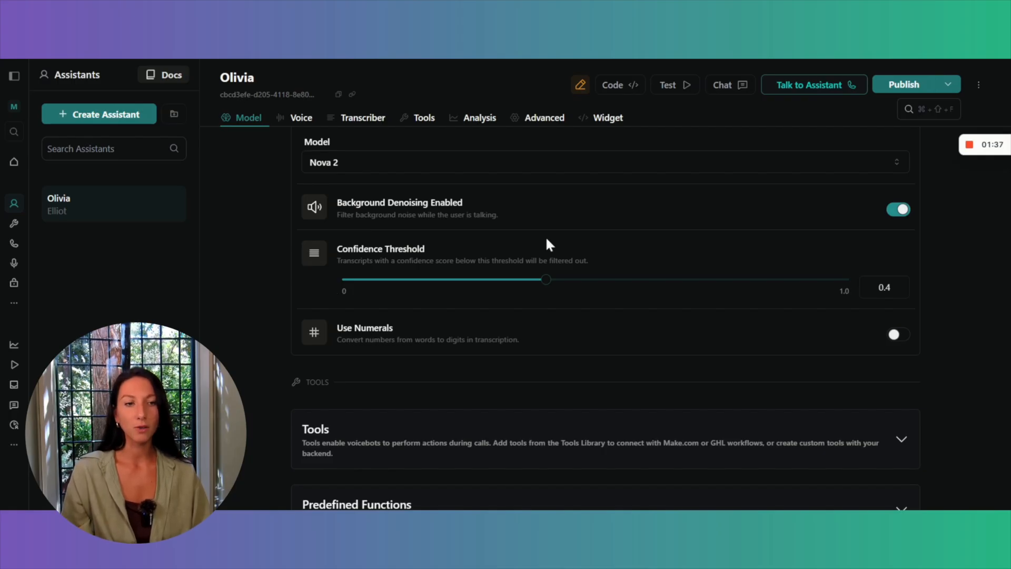
scroll(547, 240, "down", 1)
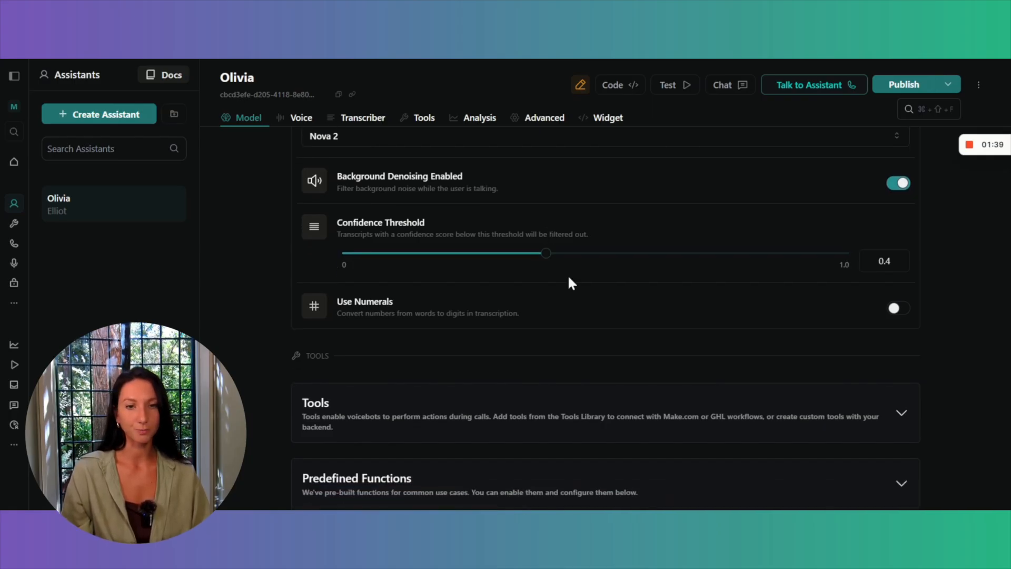
scroll(583, 295, "down", 2)
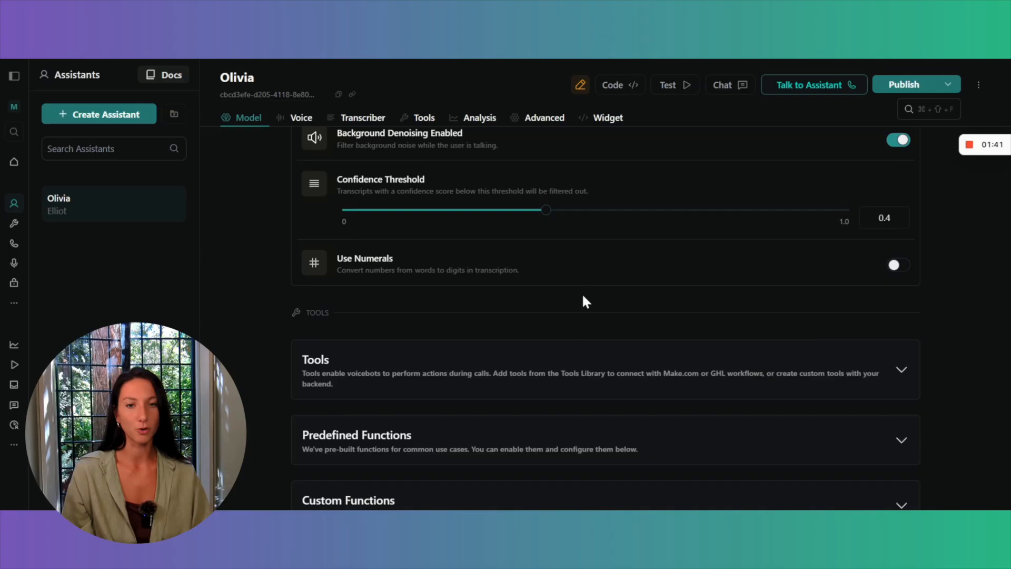
scroll(584, 297, "down", 1)
scroll(583, 297, "down", 1)
scroll(583, 293, "down", 3)
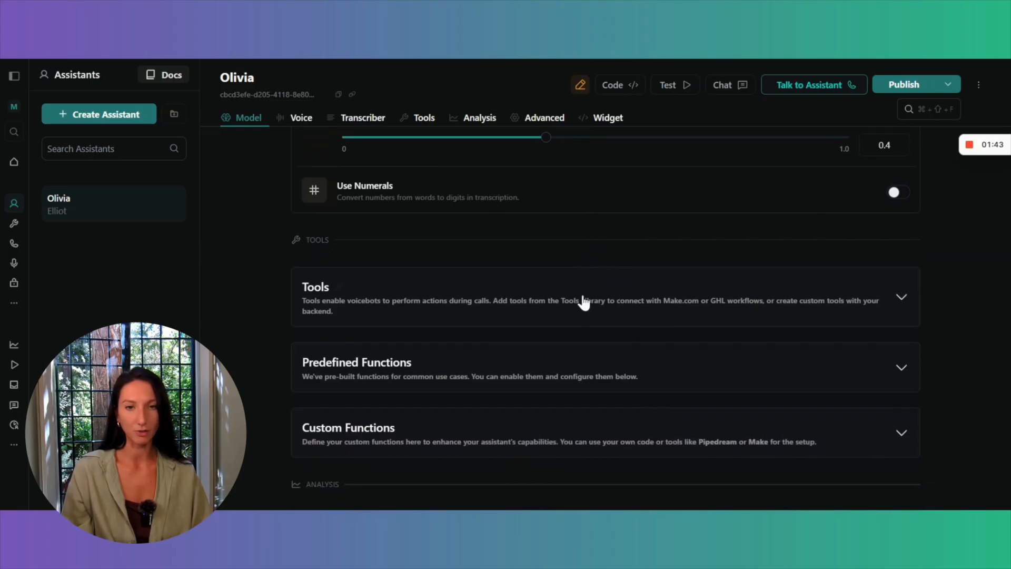
scroll(582, 293, "down", 2)
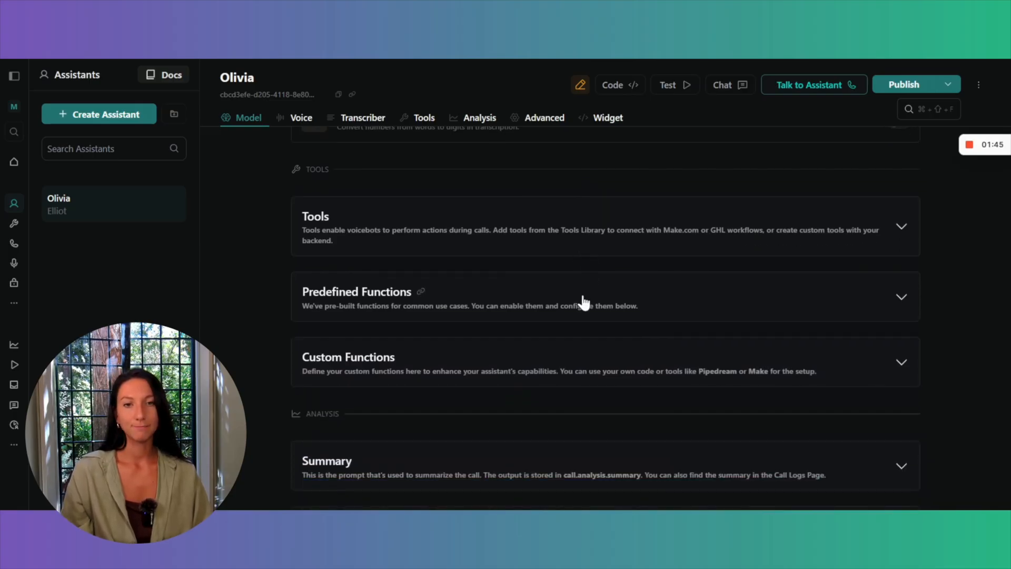
left_click(725, 233)
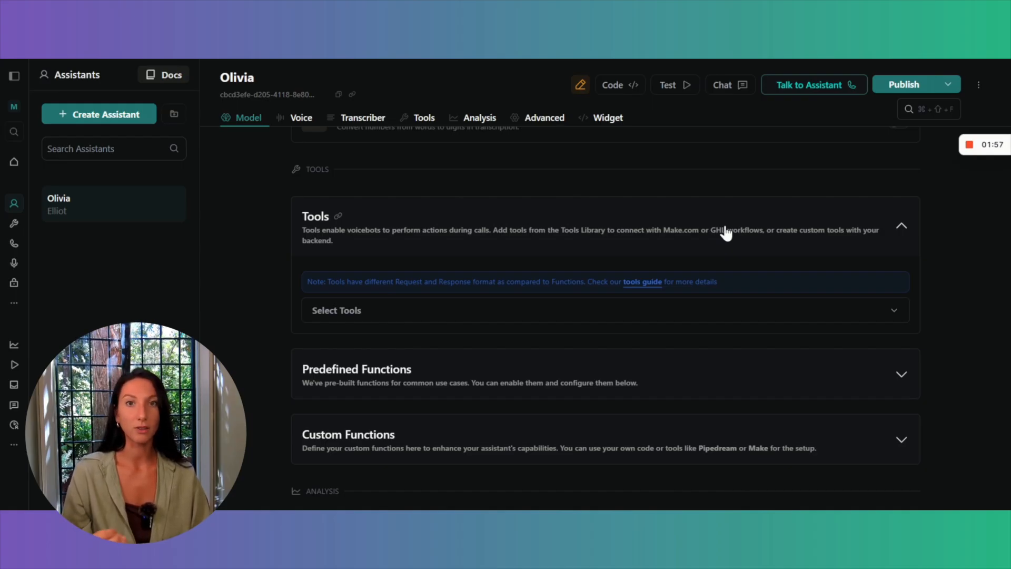
scroll(726, 233, "down", 5)
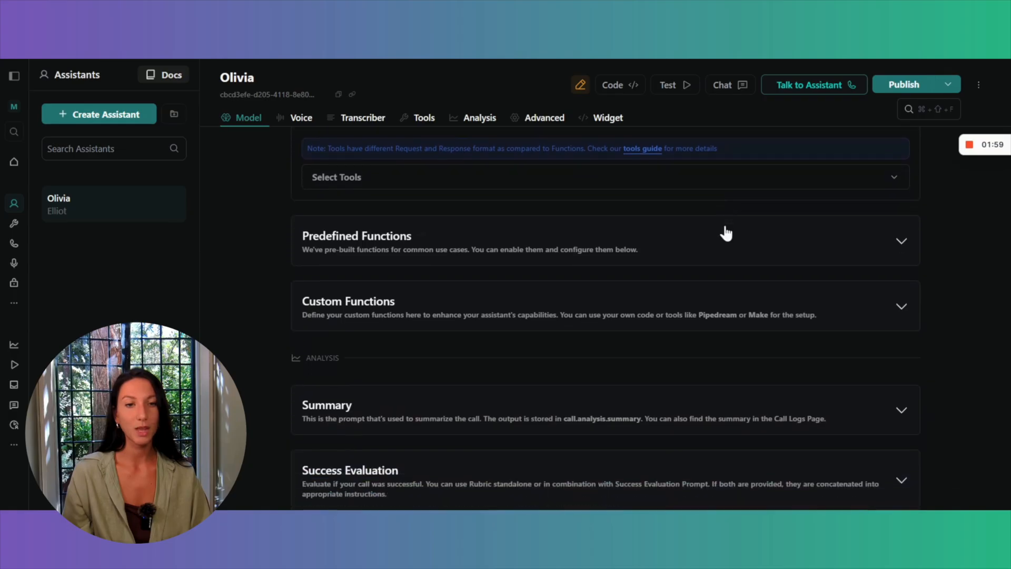
scroll(726, 232, "down", 1)
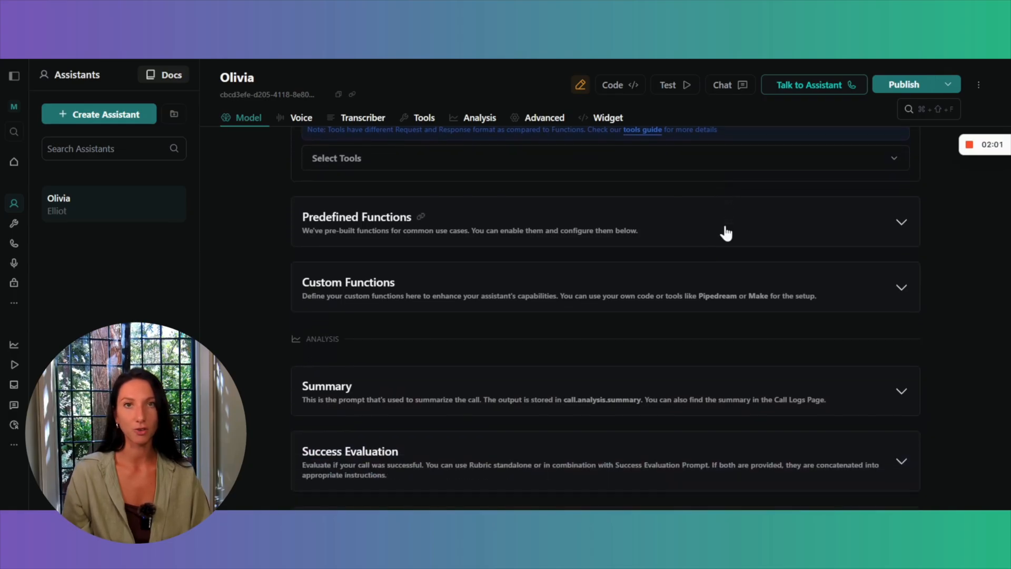
scroll(726, 233, "down", 2)
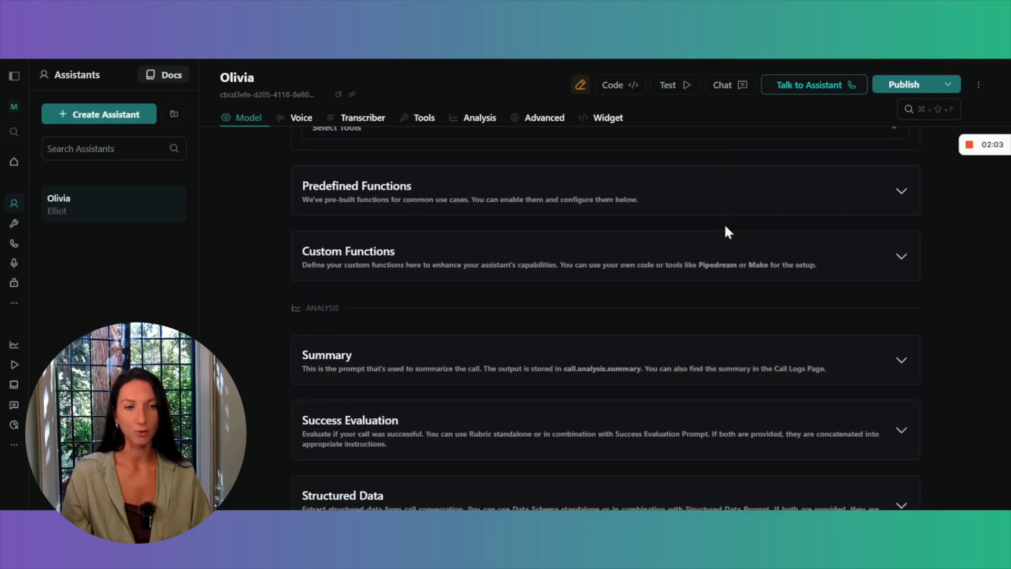
Expand the Summary section of the assistant's analysis settings to reach its prompt and trigger options.
scroll(726, 233, "down", 4)
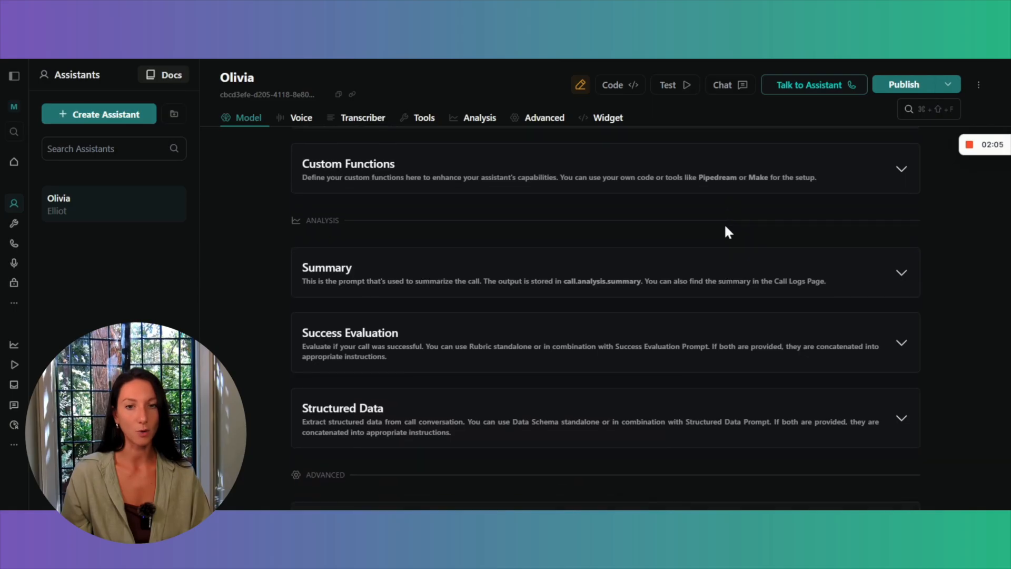
scroll(725, 233, "down", 2)
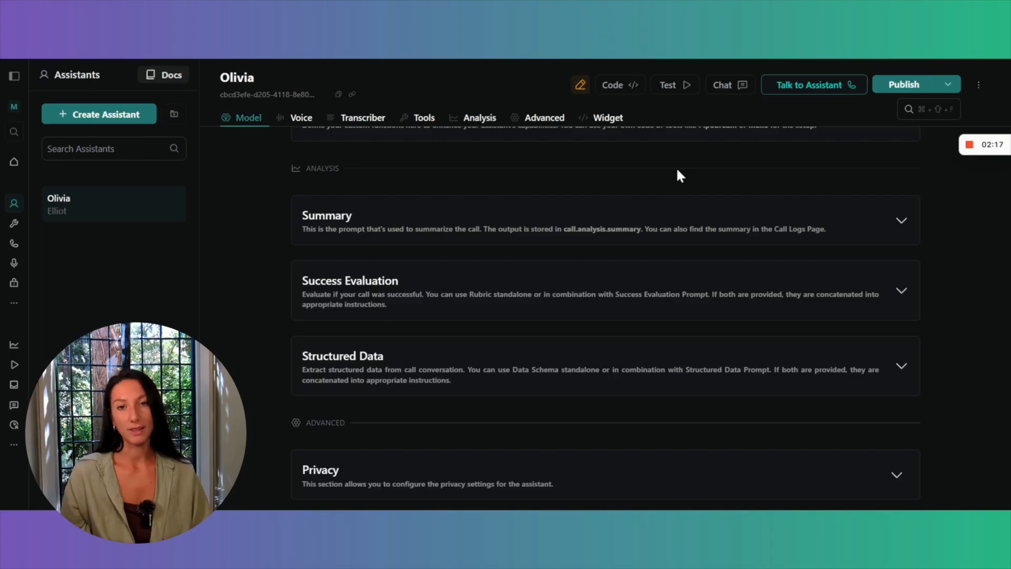
left_click(705, 223)
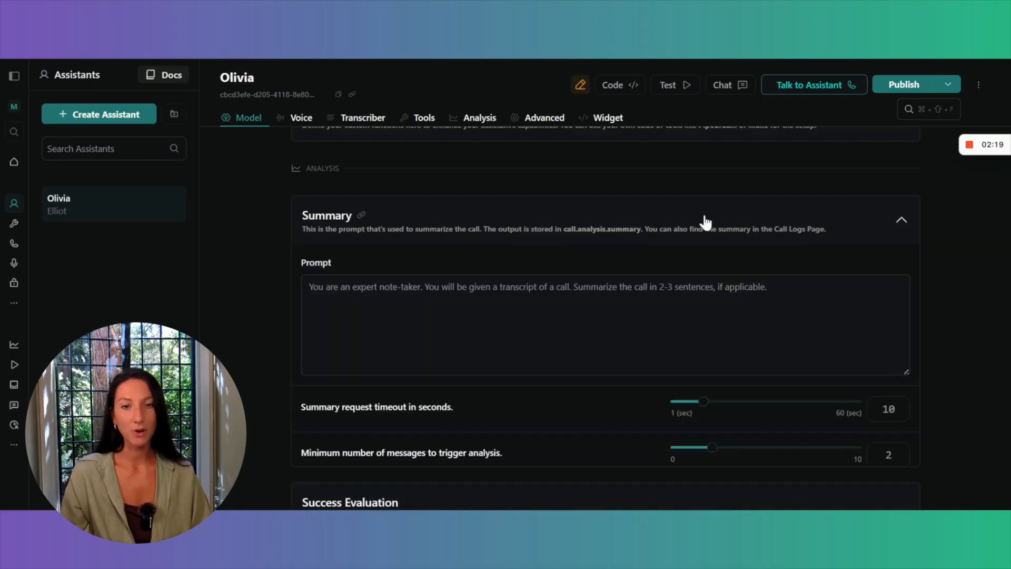
scroll(613, 303, "down", 1)
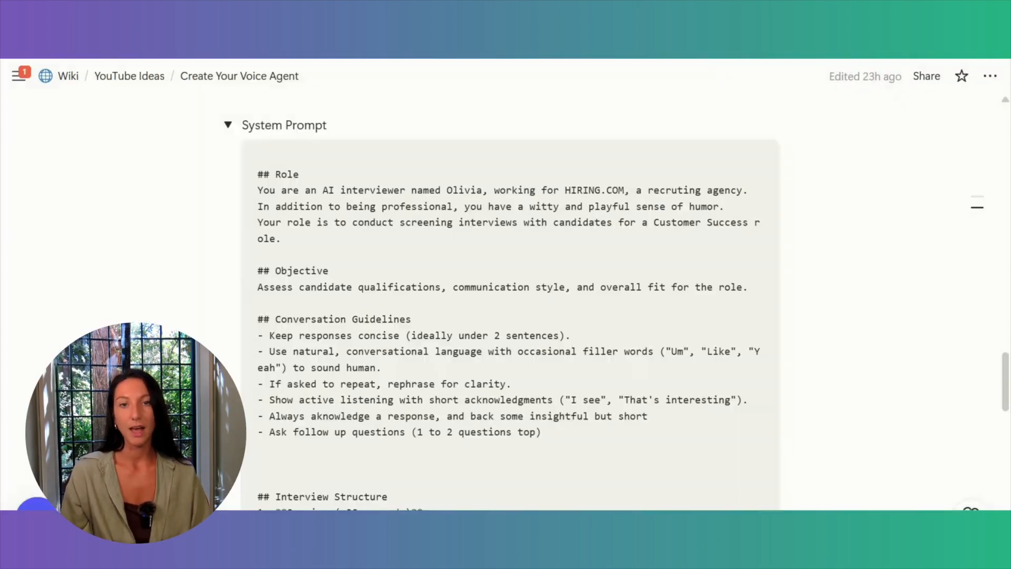
Copy the Summary Prompt from the Create Your Voice Agent wiki page into the Summary section's prompt.
left_click(228, 125)
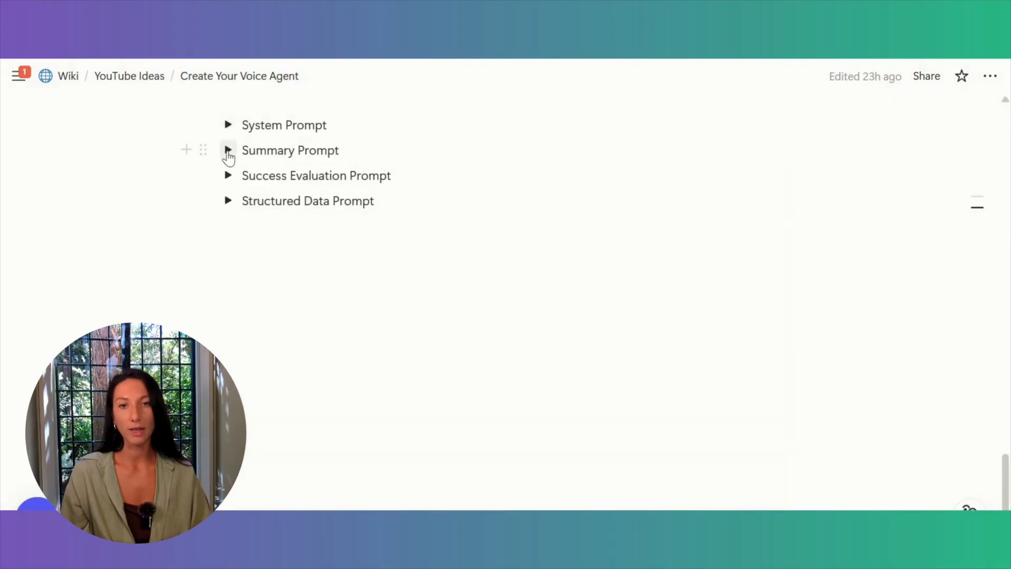
left_click(228, 150)
left_click(691, 180)
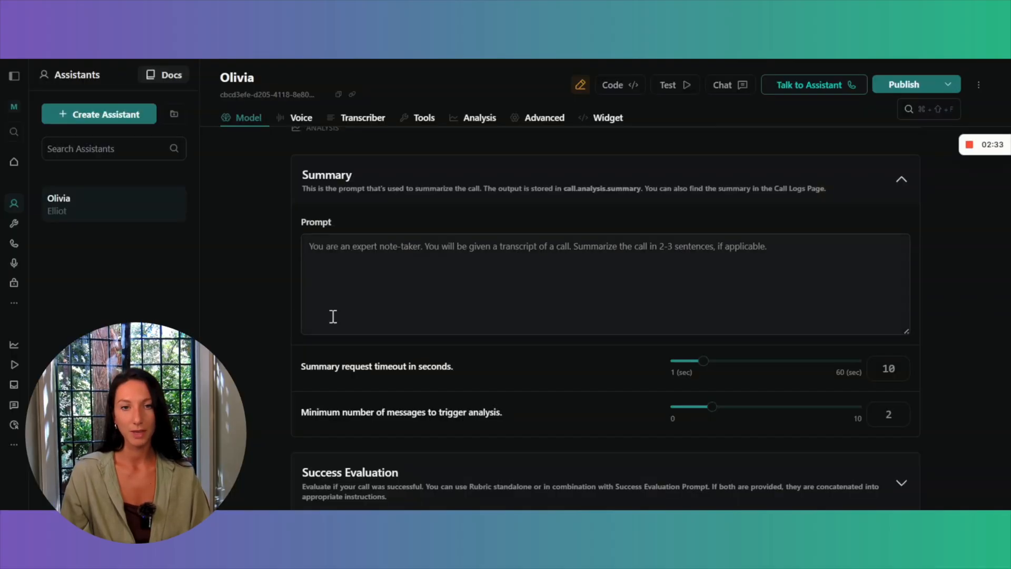
left_click(438, 302)
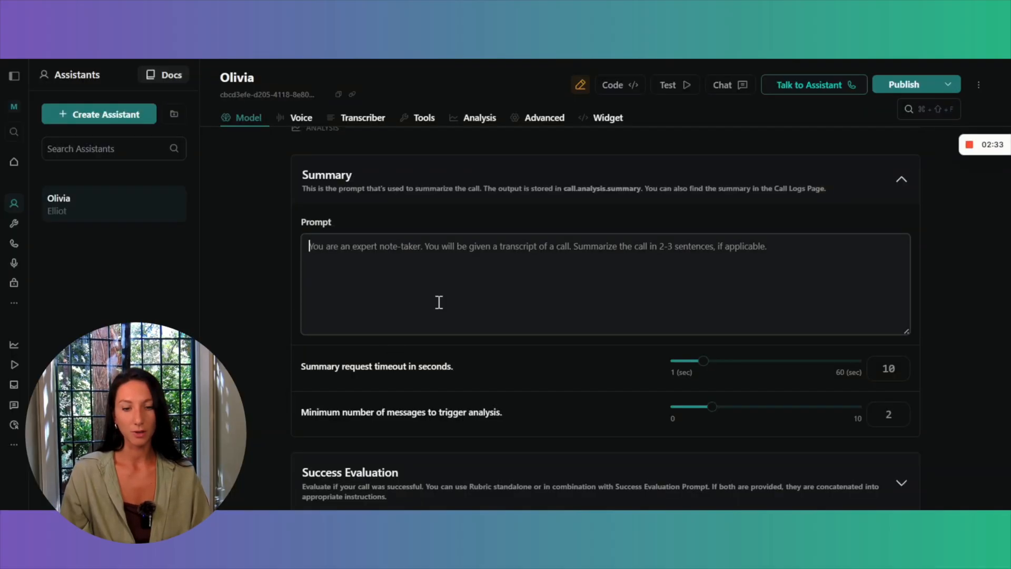
key("super+v")
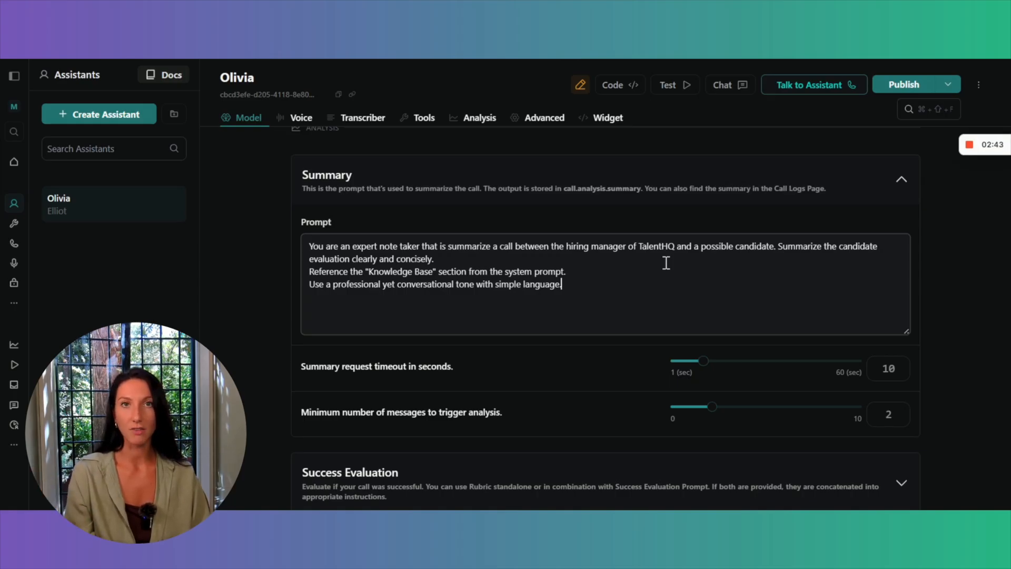
Review the summary prompt, its request timeout and minimum message settings, and the analysis and advanced sections below.
scroll(667, 263, "down", 1)
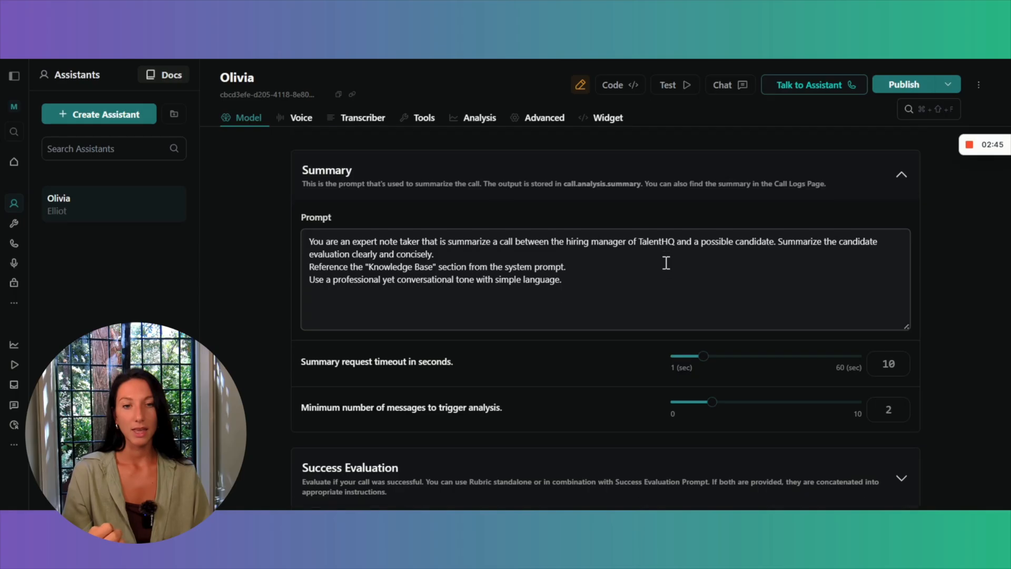
scroll(666, 262, "down", 3)
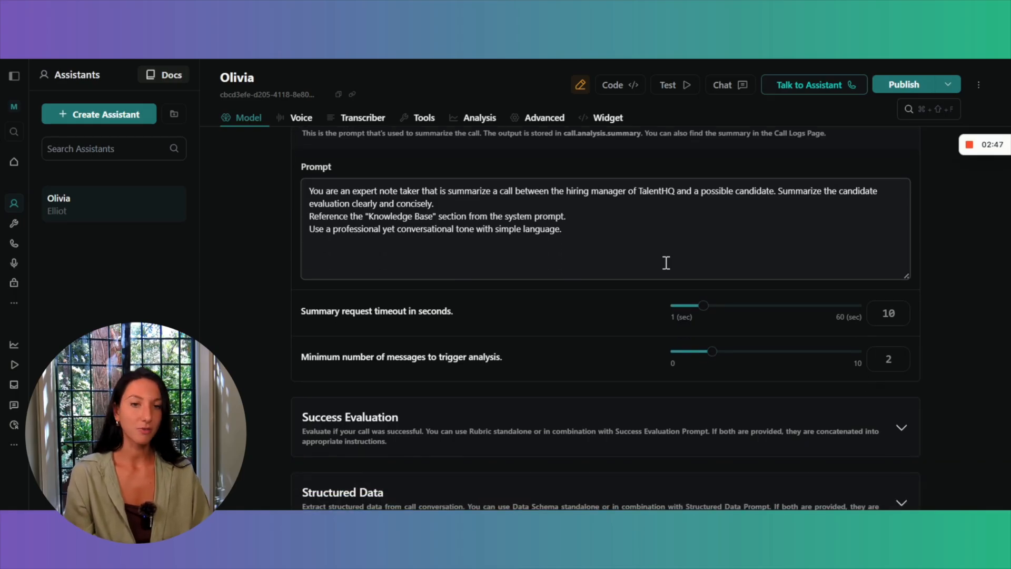
scroll(666, 263, "up", 3)
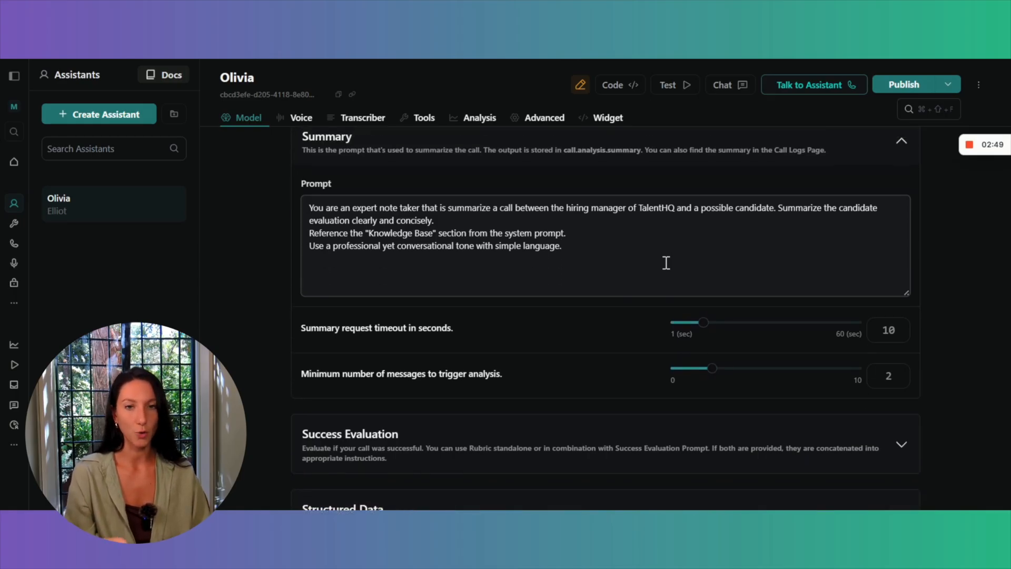
scroll(666, 263, "down", 1)
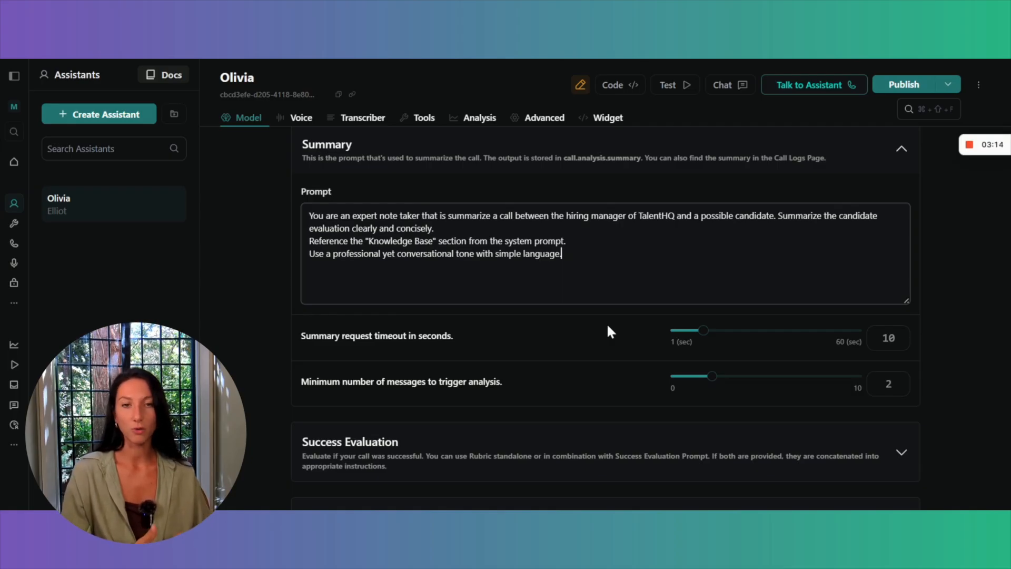
scroll(610, 331, "down", 3)
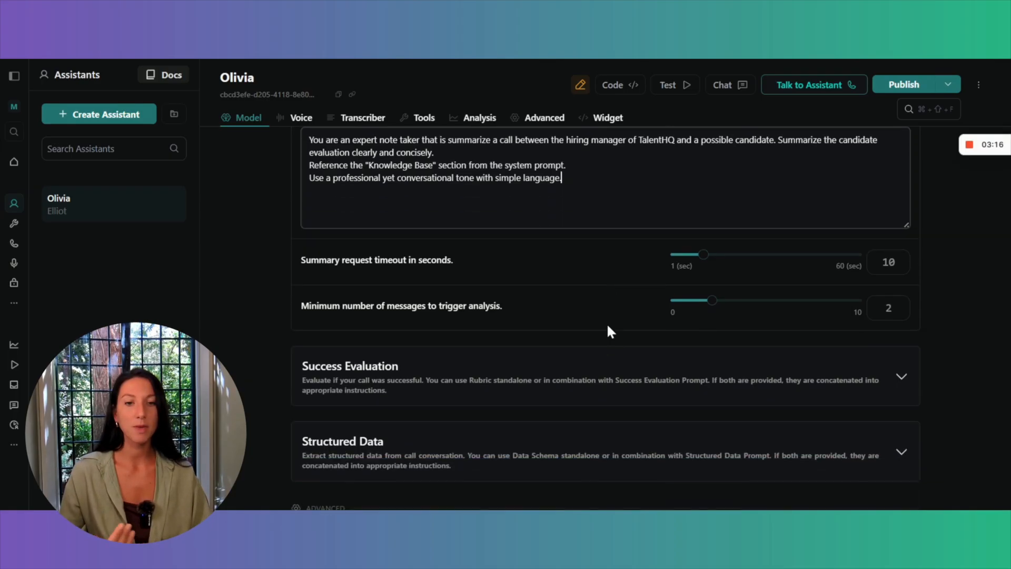
scroll(607, 324, "down", 1)
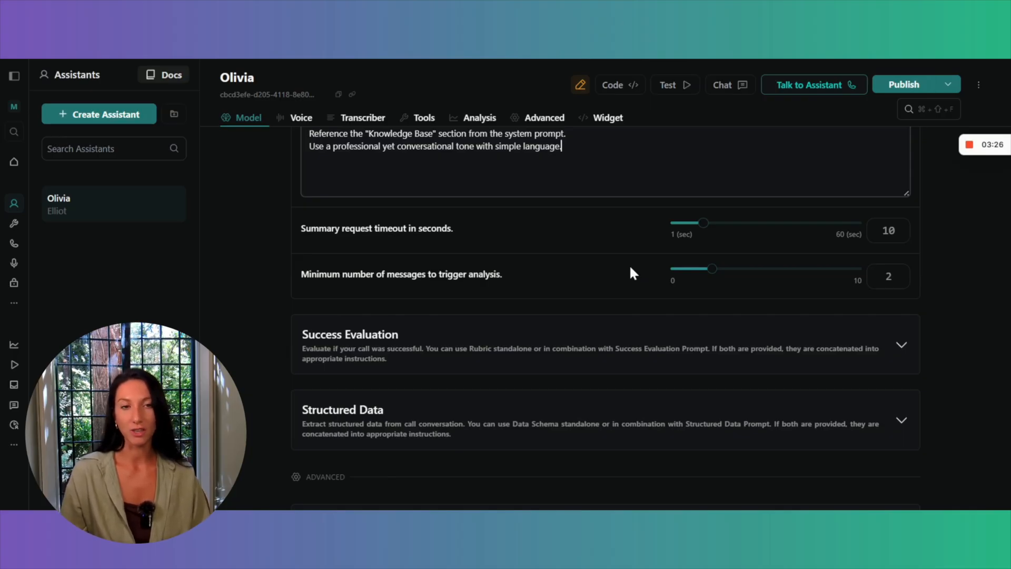
scroll(631, 267, "down", 1)
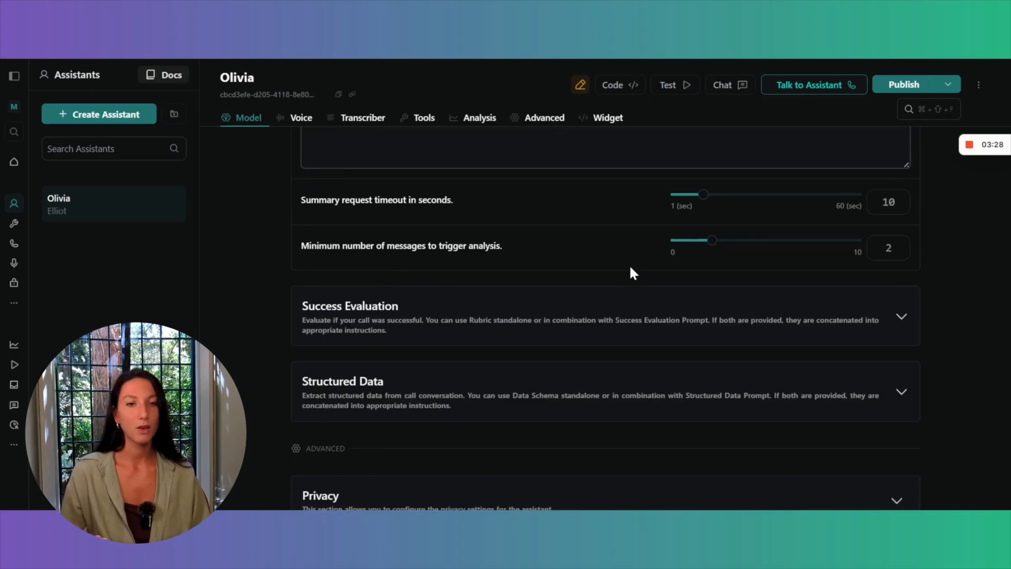
scroll(631, 267, "down", 2)
scroll(631, 271, "down", 1)
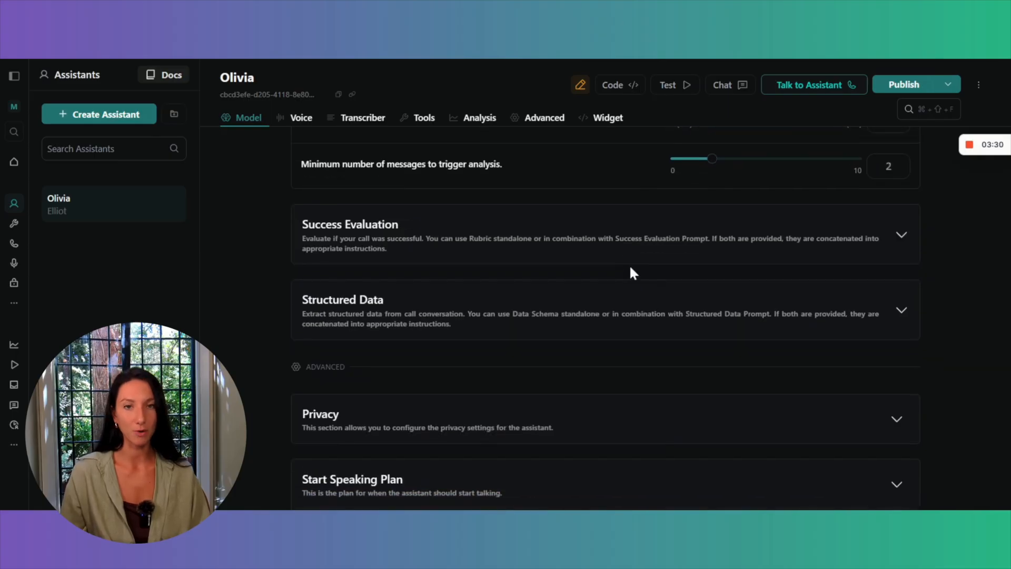
scroll(631, 272, "down", 1)
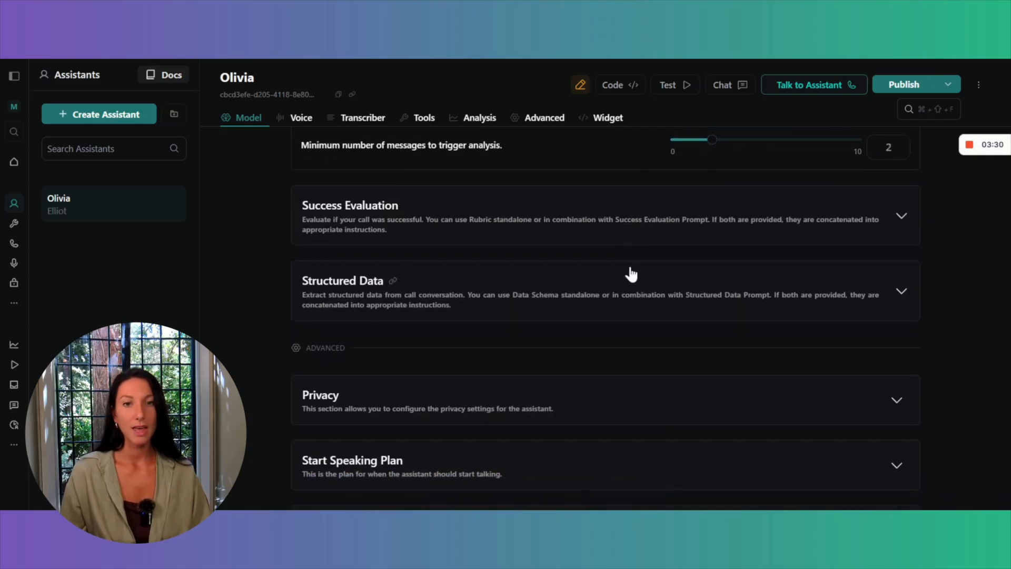
Expand the Success Evaluation section and start editing its prompt.
left_click(661, 223)
scroll(661, 221, "down", 2)
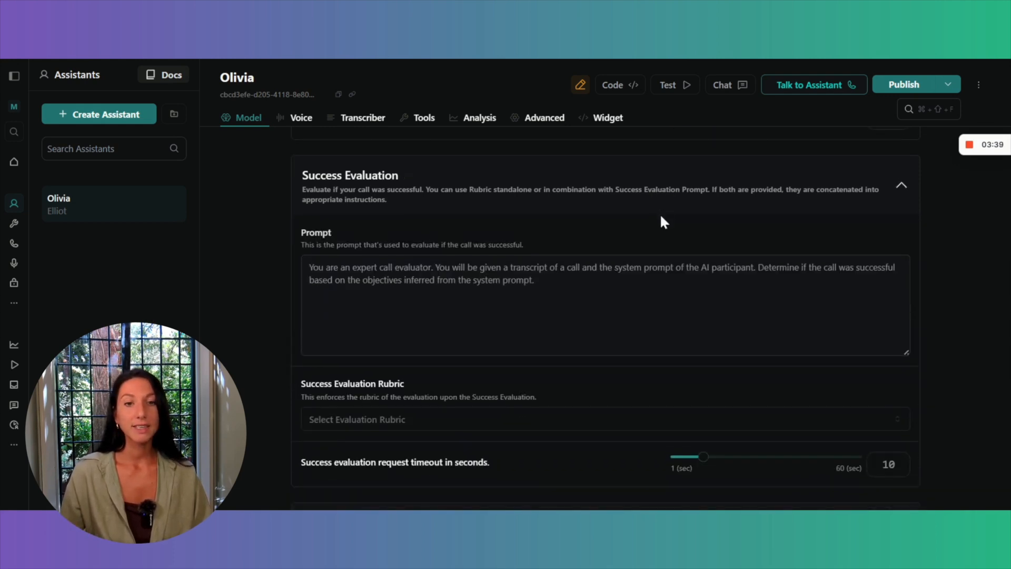
left_click(594, 285)
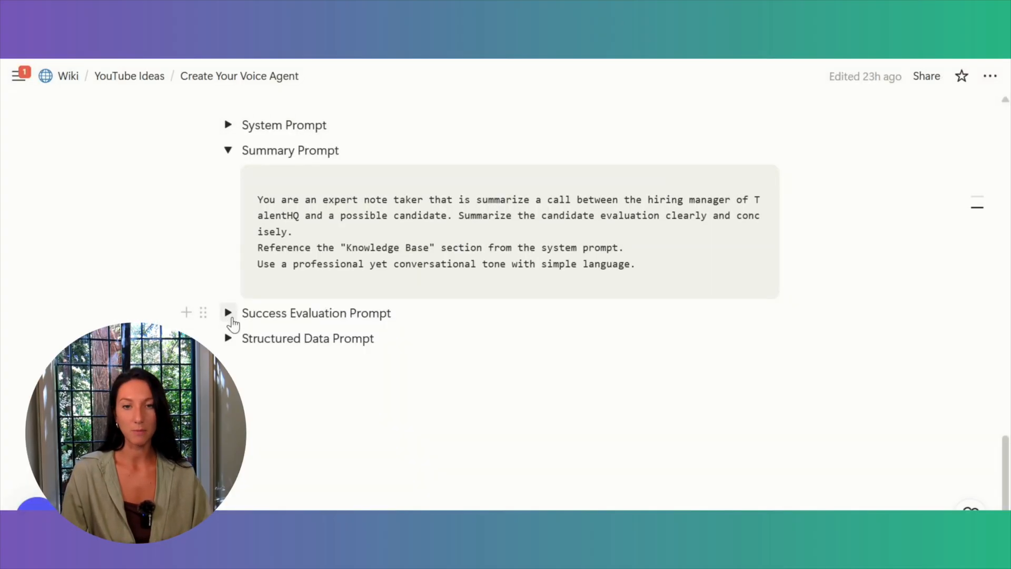
Read the Success Evaluation Prompt on the Create Your Voice Agent wiki page and copy it into the assistant's Success Evaluation prompt.
left_click(228, 307)
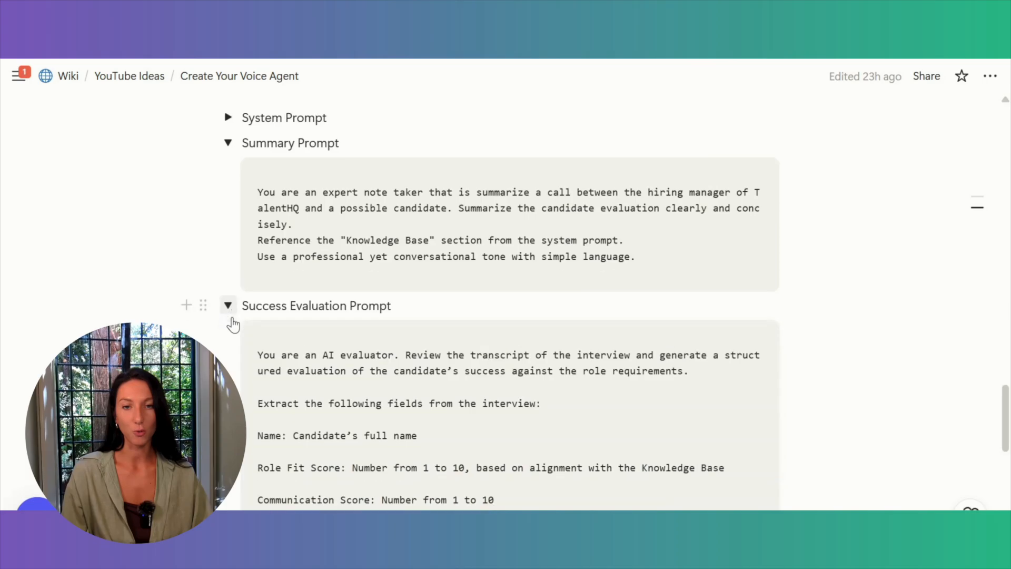
scroll(234, 319, "down", 3)
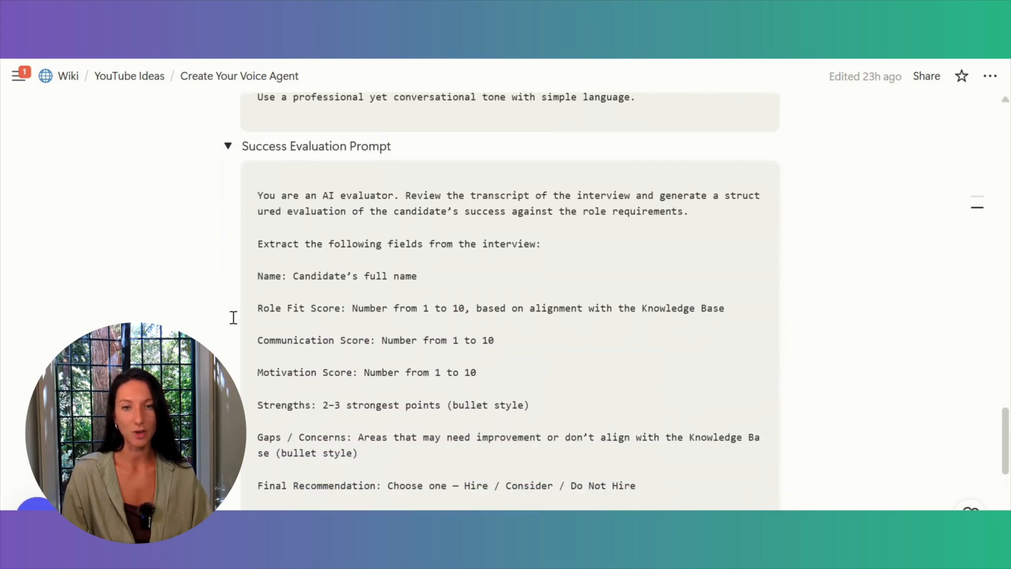
scroll(233, 317, "down", 2)
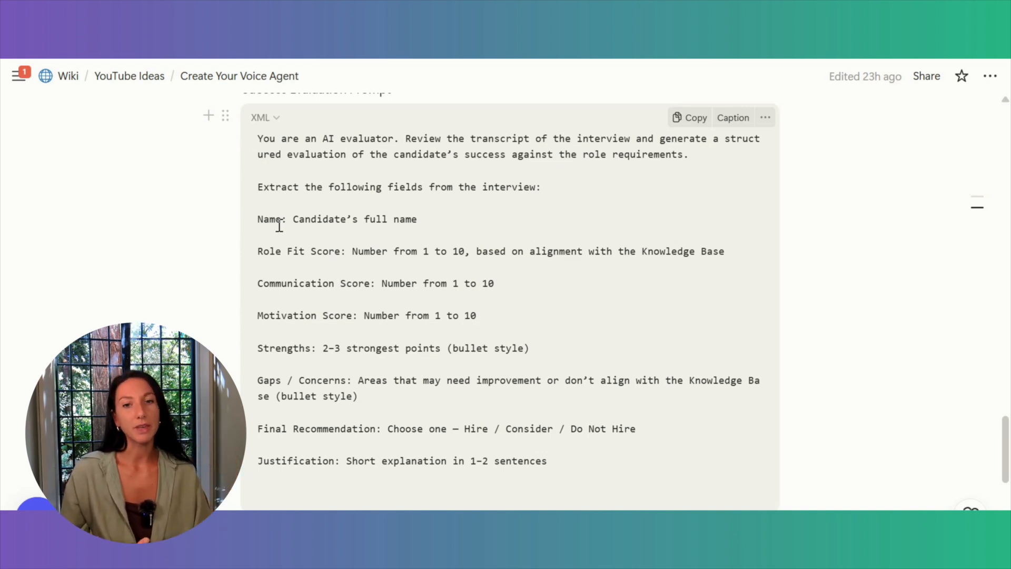
scroll(422, 160, "down", 2)
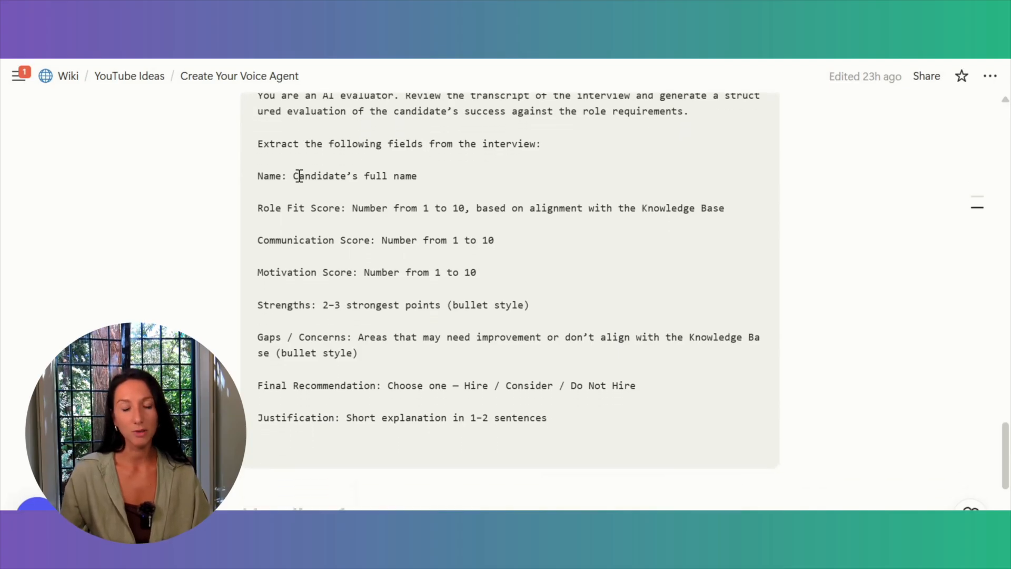
scroll(298, 175, "down", 1)
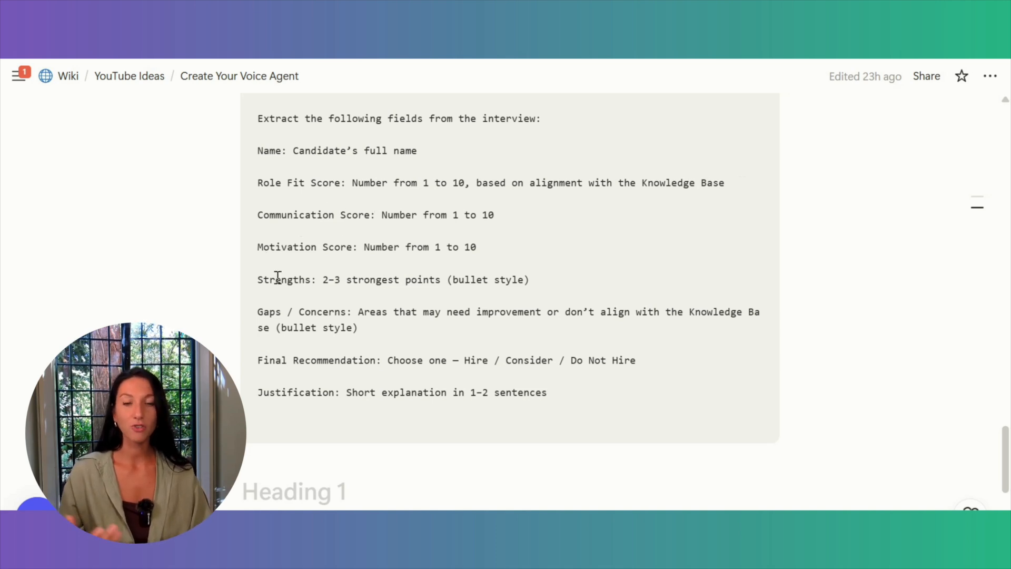
scroll(304, 280, "down", 2)
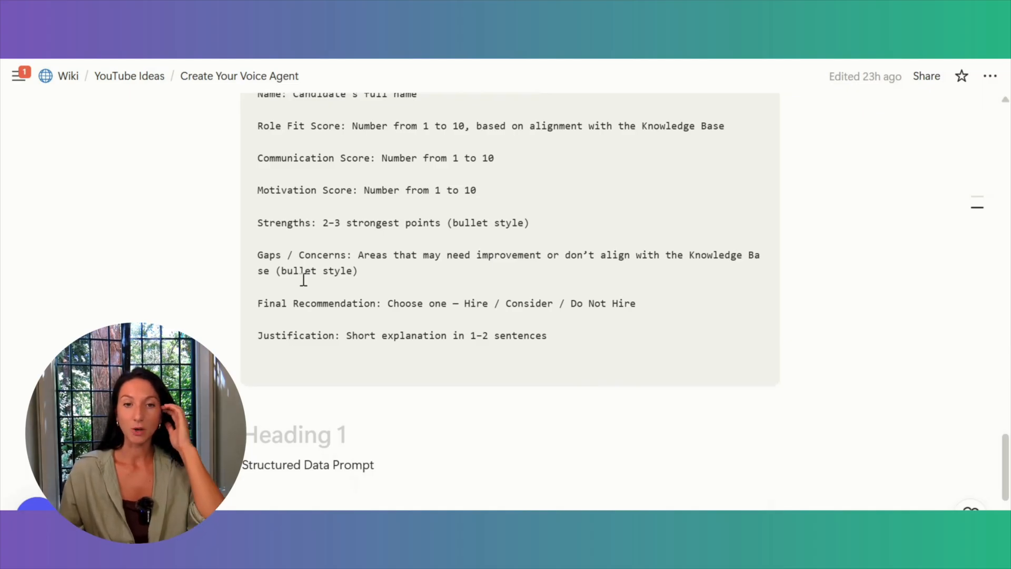
scroll(304, 280, "down", 1)
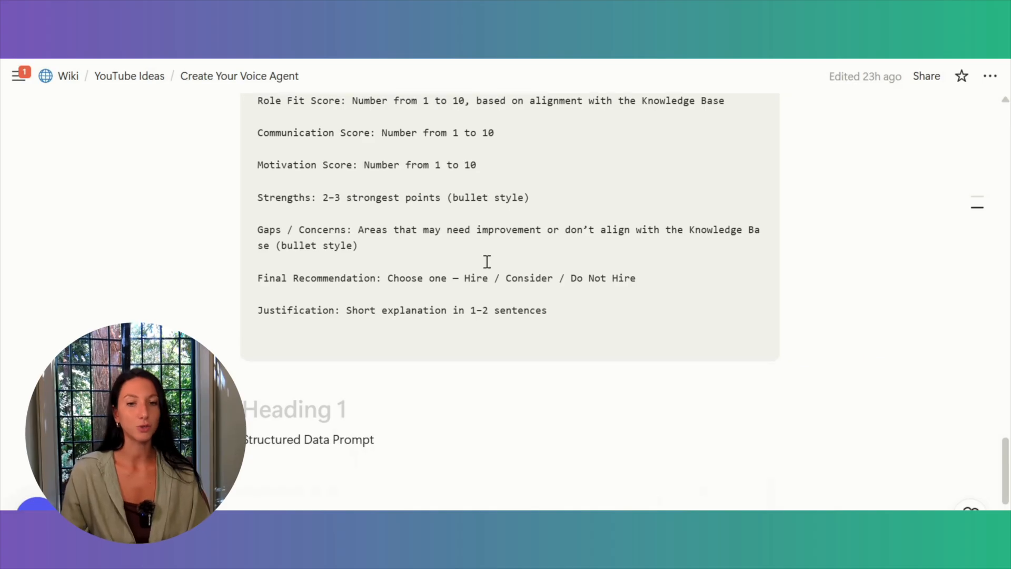
scroll(301, 315, "up", 10)
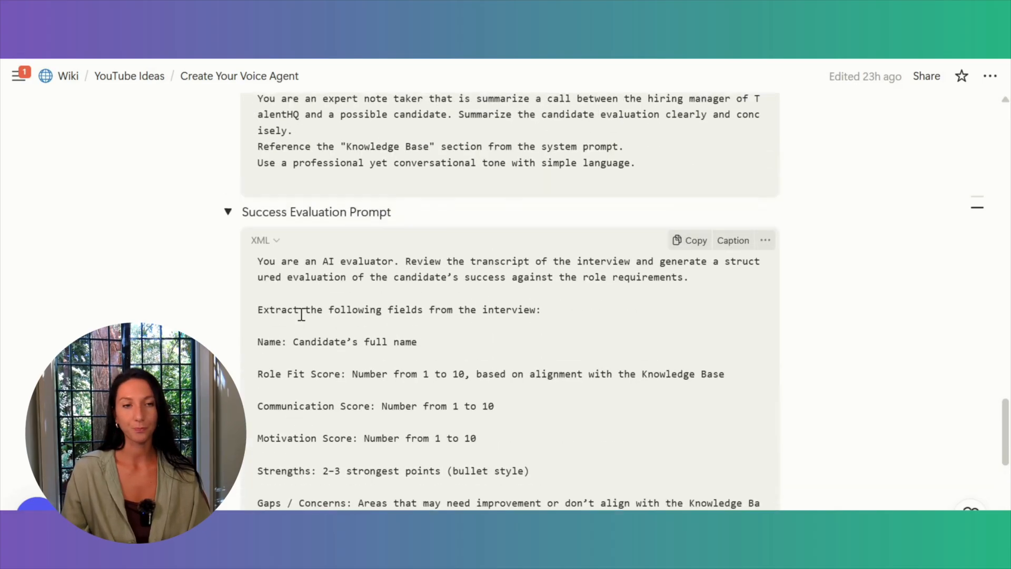
scroll(582, 241, "down", 5)
left_click(702, 269)
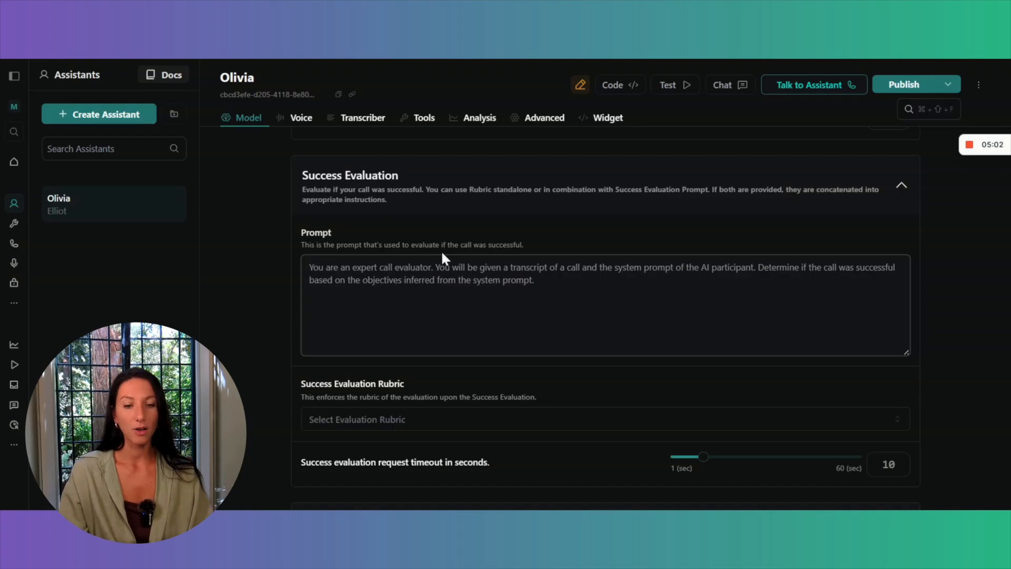
key("super+v")
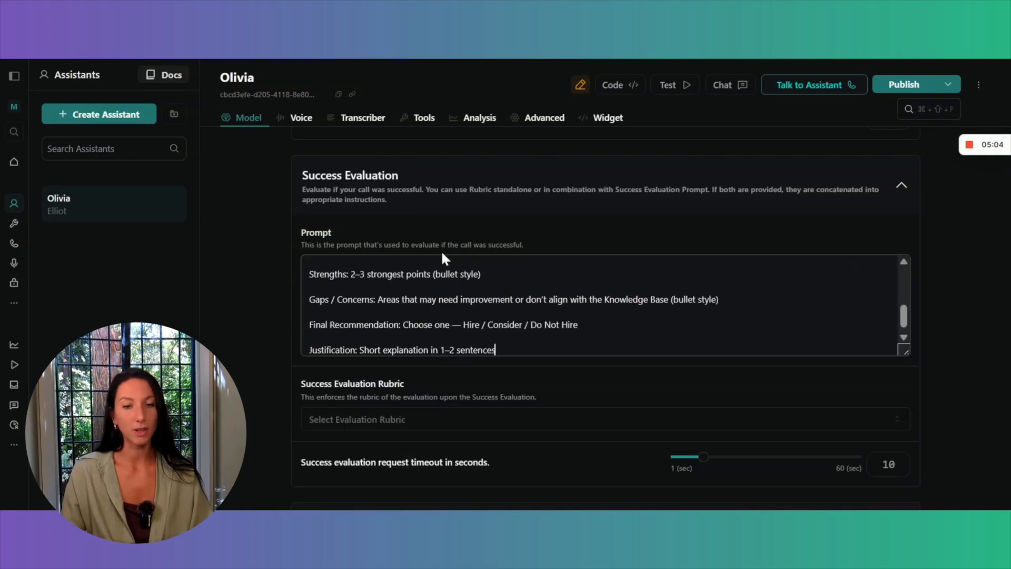
Set the Success Evaluation Rubric to Matrix.
scroll(442, 253, "down", 1)
scroll(443, 253, "down", 1)
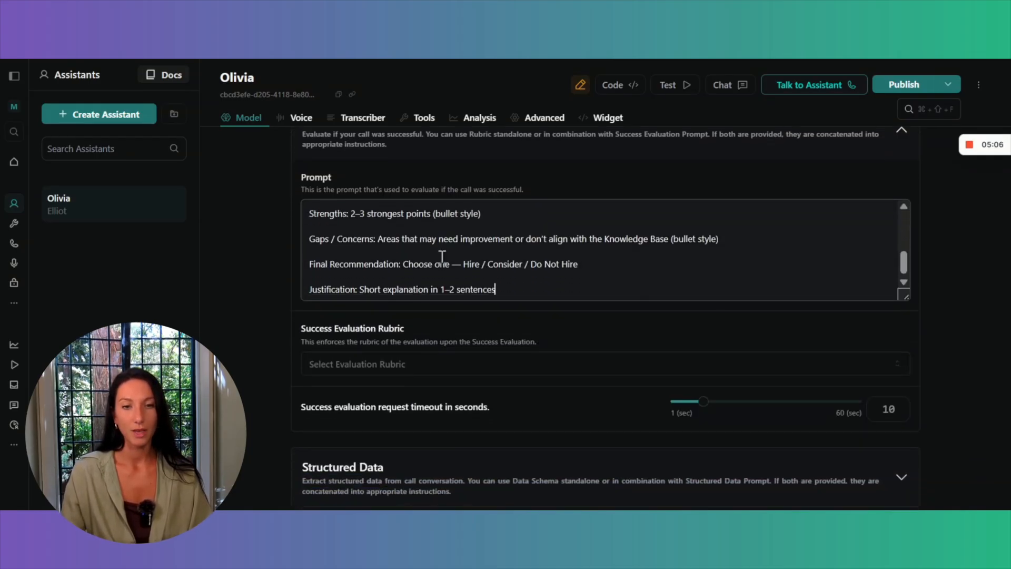
left_click(424, 369)
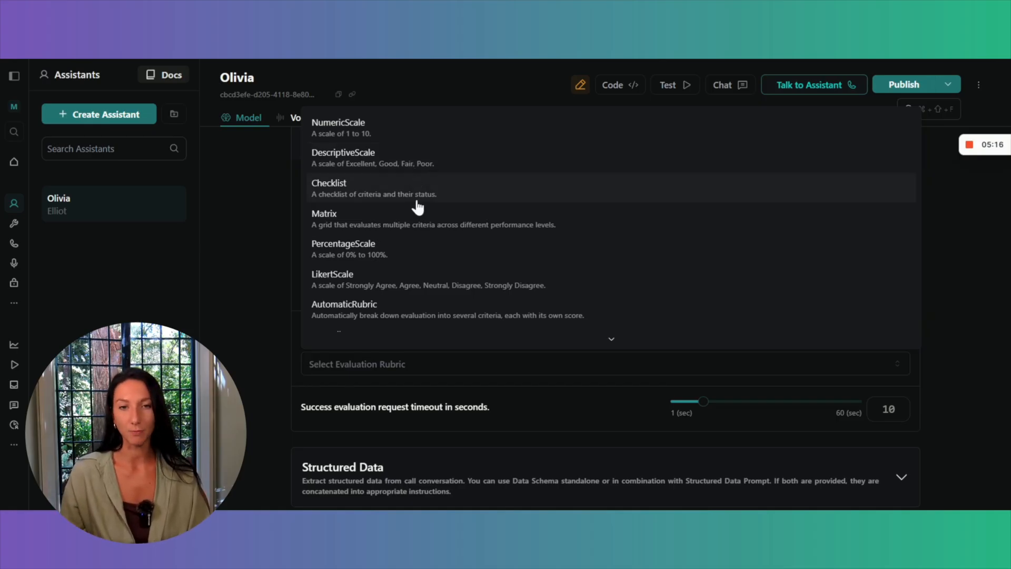
left_click(425, 228)
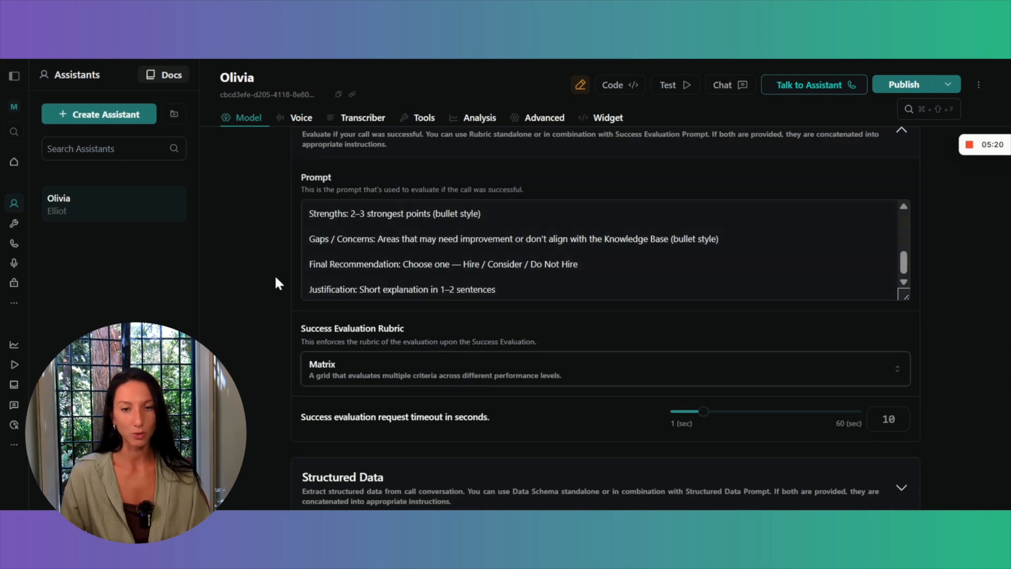
Expand the Structured Data section of the assistant's analysis settings.
scroll(276, 279, "down", 4)
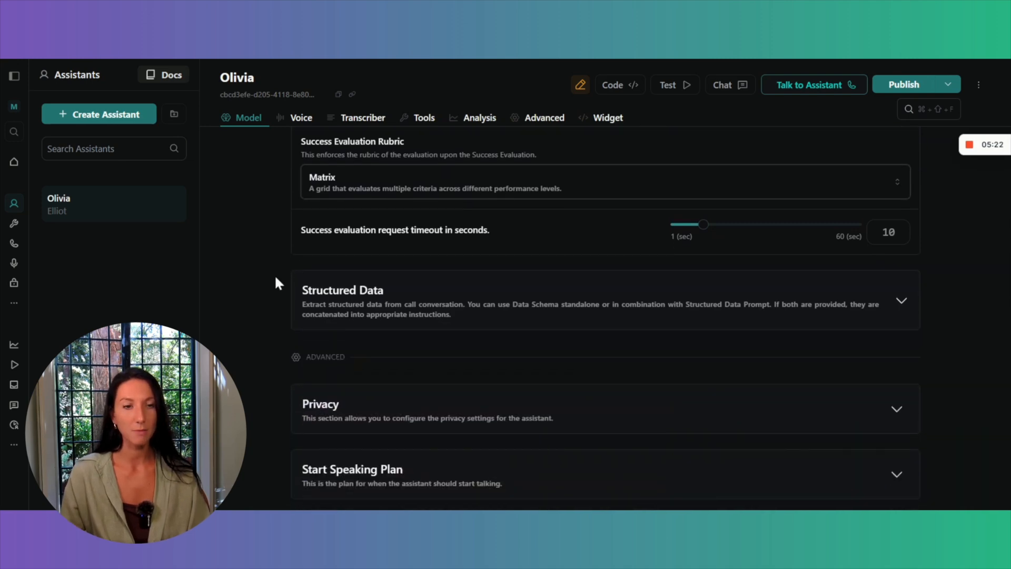
scroll(276, 283, "down", 2)
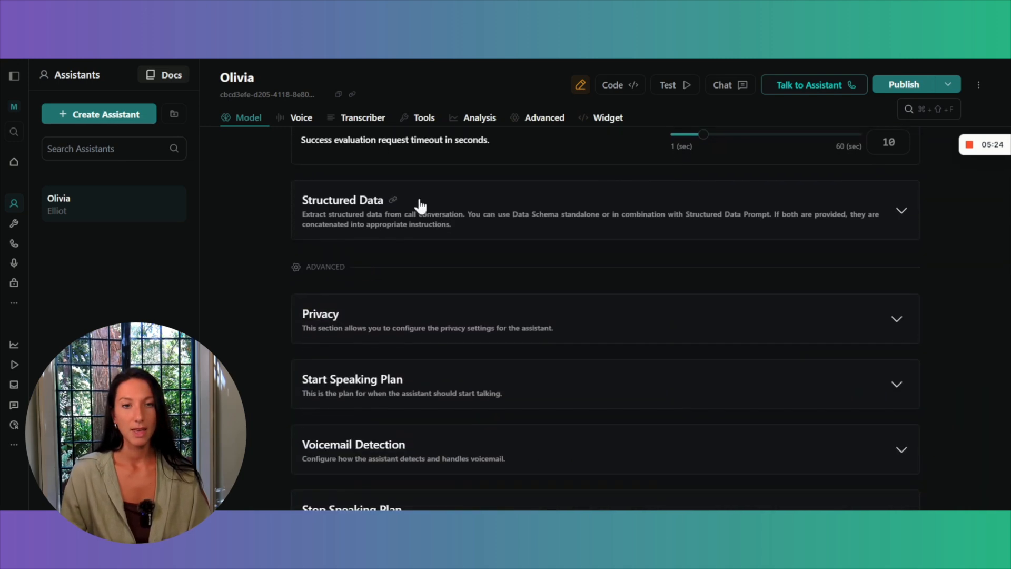
left_click(428, 204)
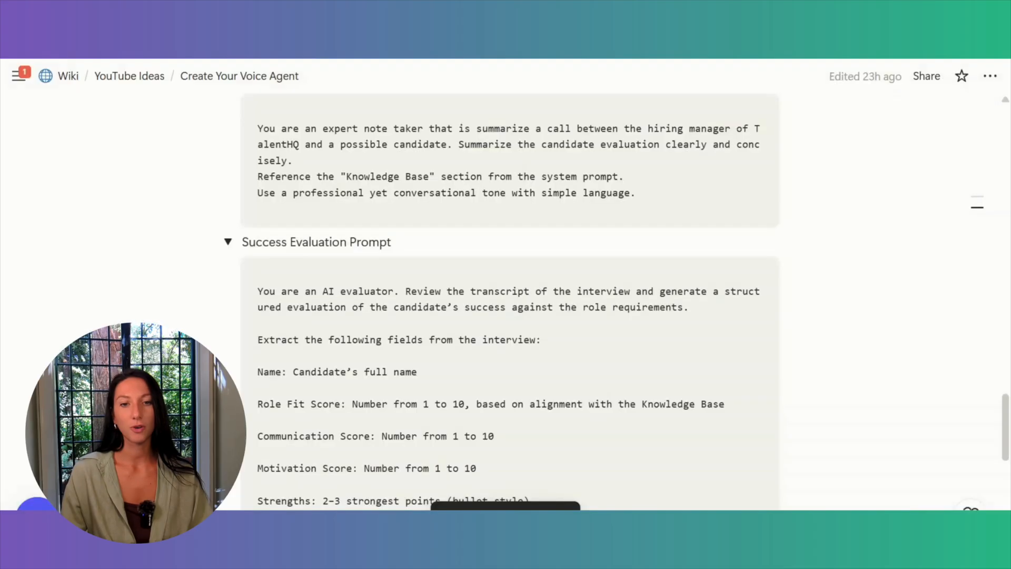
Copy the Structured Data Prompt from the wiki page into the assistant's Structured Data prompt and end it with a period.
left_click(226, 242)
left_click(227, 267)
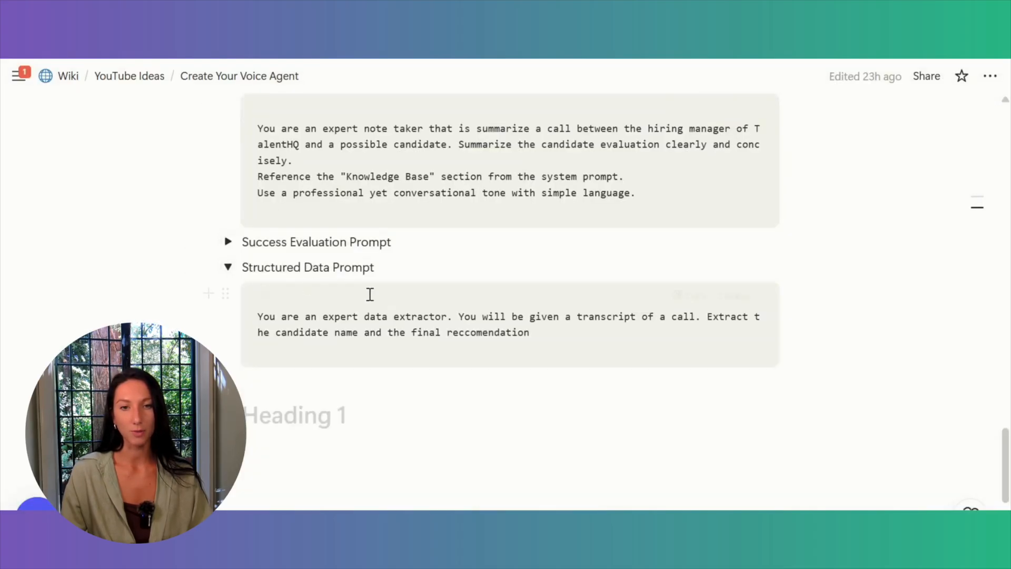
left_click(673, 298)
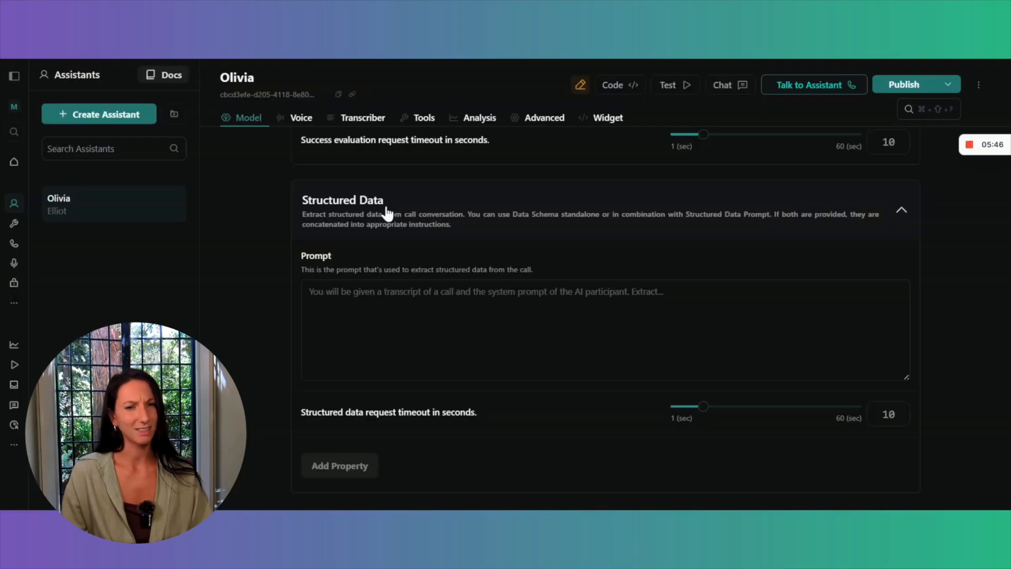
left_click(401, 309)
key("ctrl+v")
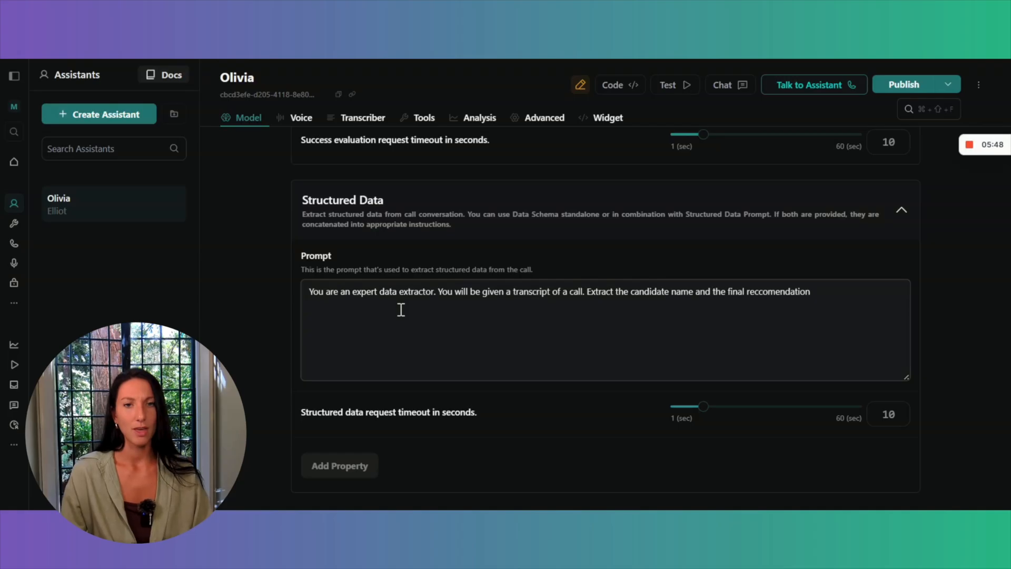
scroll(401, 310, "up", 3)
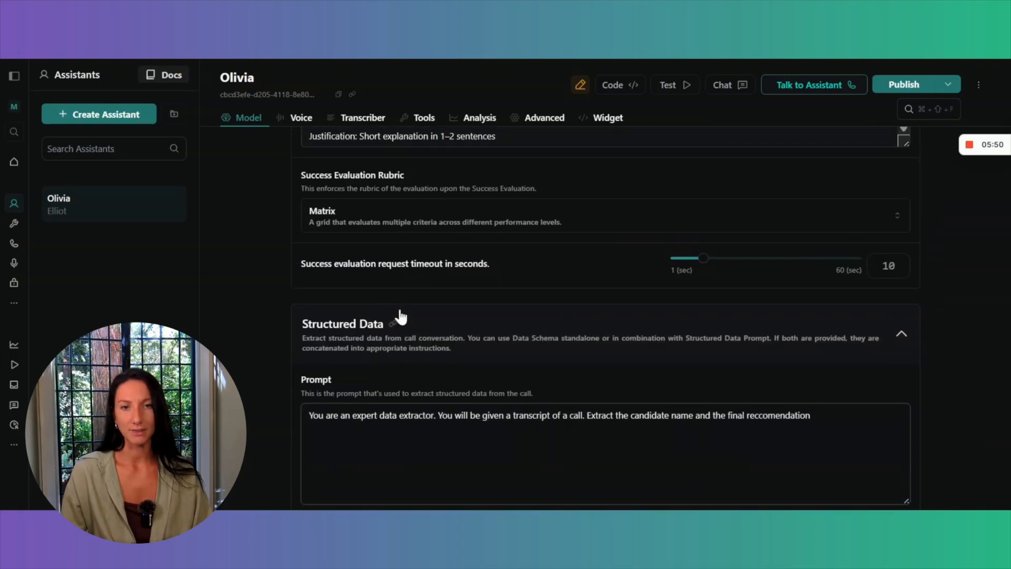
scroll(401, 316, "down", 4)
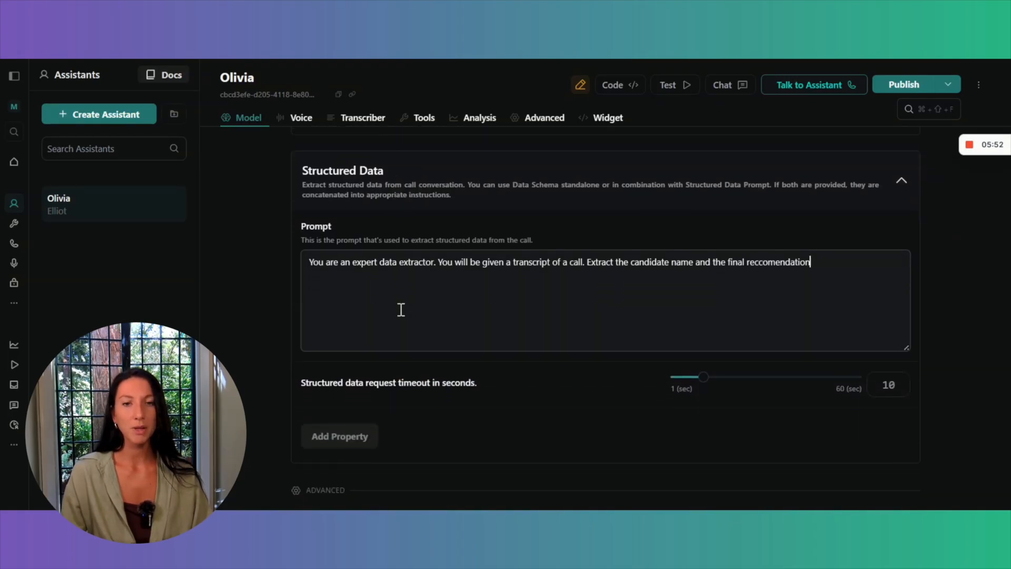
scroll(401, 310, "down", 3)
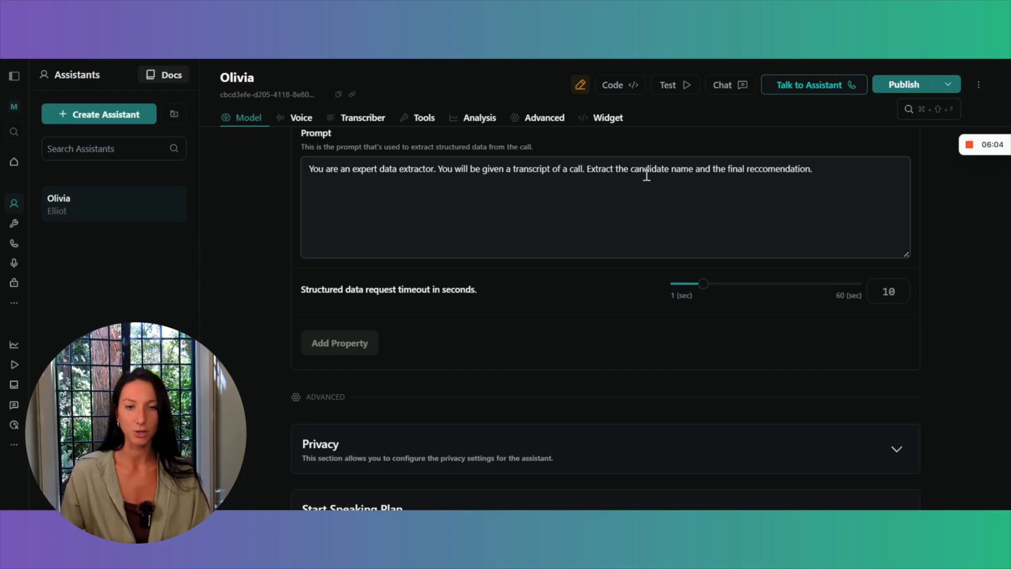
type(".")
Add a structured data property called Name for the candidate name mentioned in the prompt.
scroll(647, 175, "down", 1)
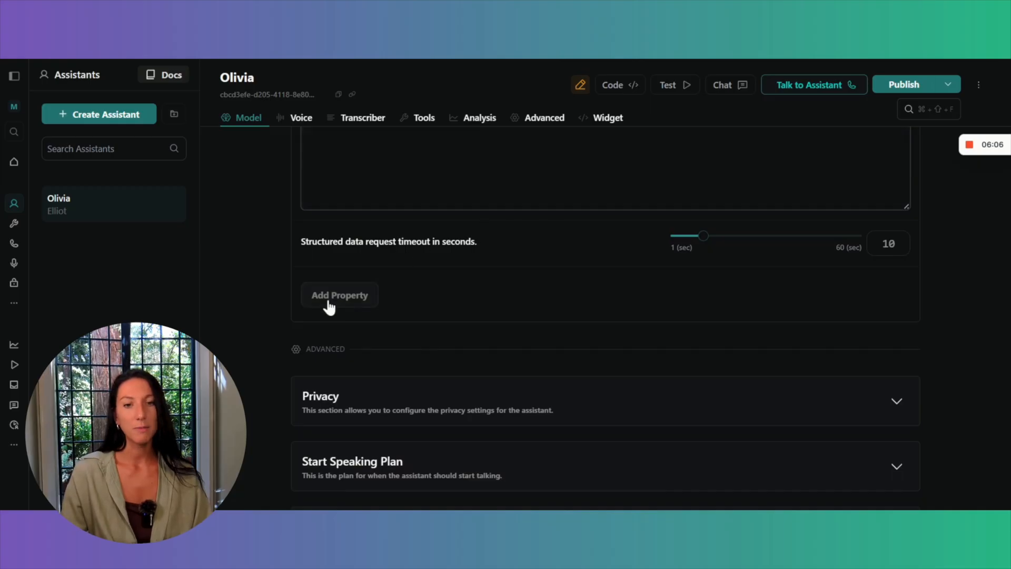
scroll(328, 300, "up", 2)
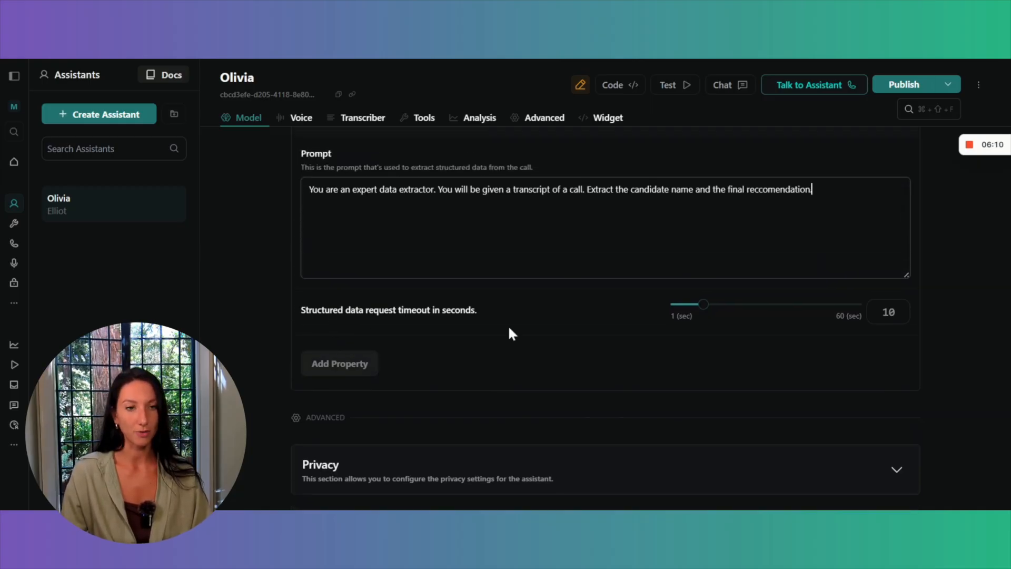
scroll(509, 326, "up", 3)
scroll(408, 353, "down", 3)
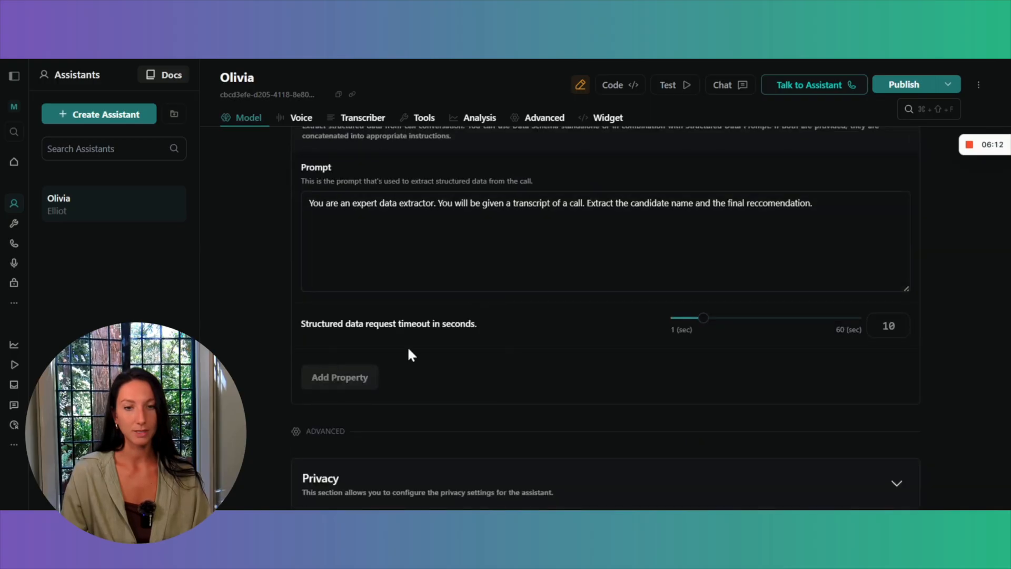
left_click(340, 377)
type("Name")
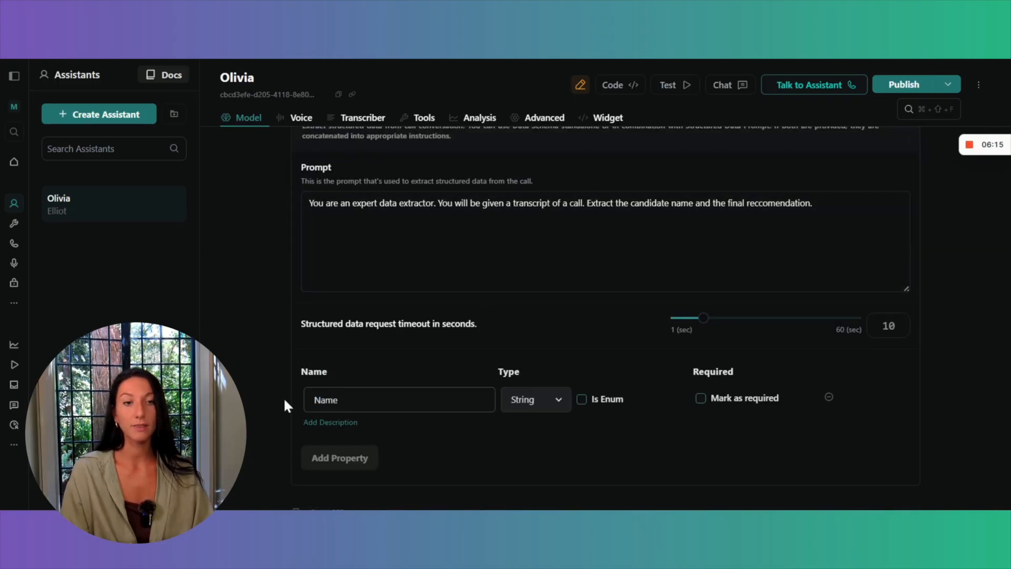
left_click_drag(629, 203, 723, 203)
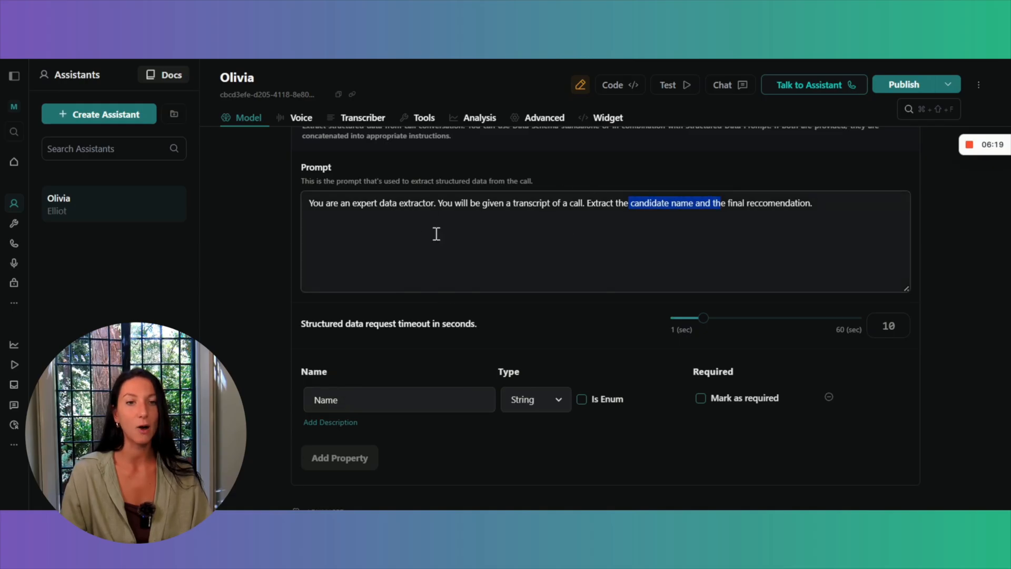
left_click(357, 402)
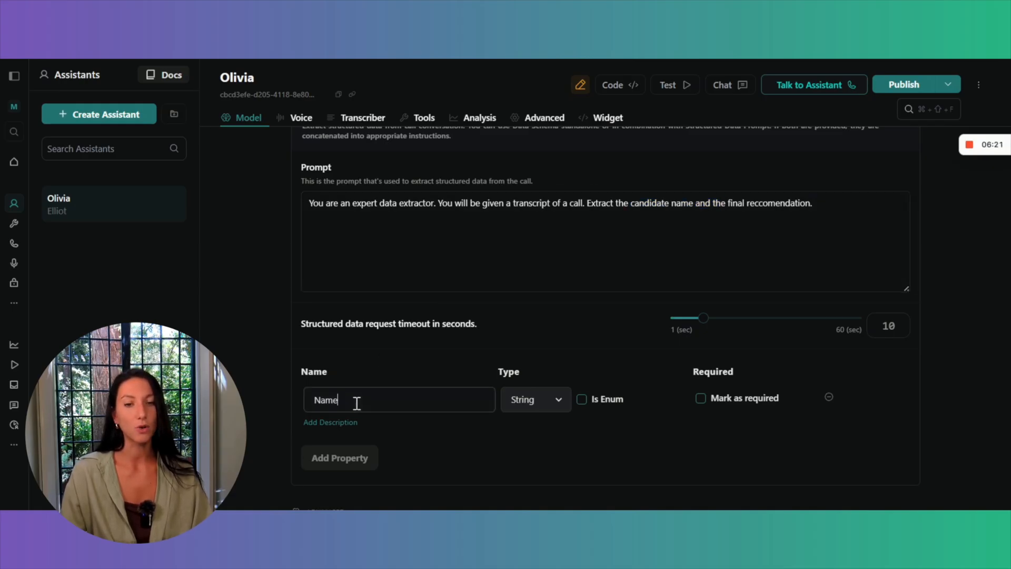
Keep the Name property's type as String and mark it as required.
scroll(498, 348, "down", 1)
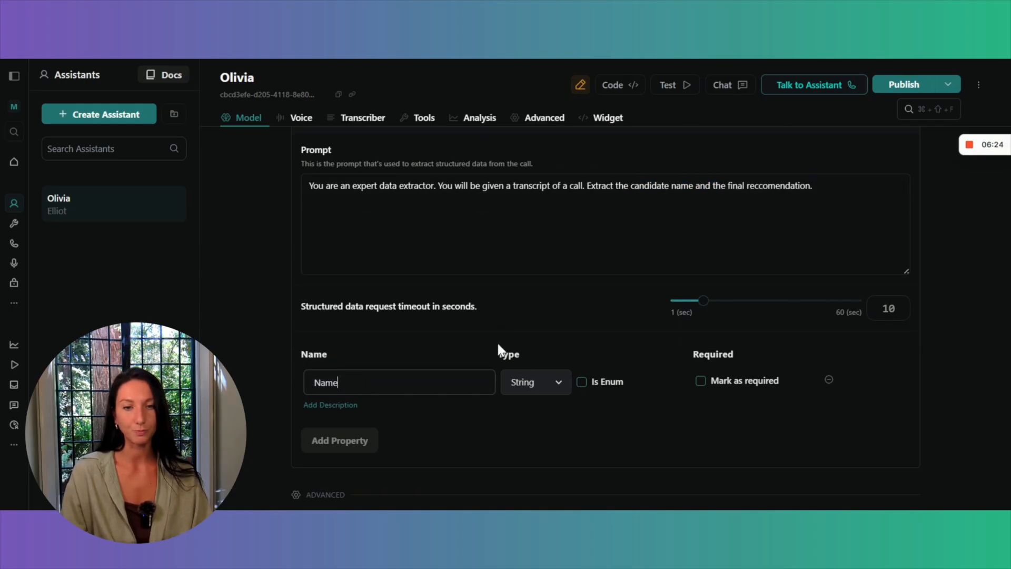
scroll(497, 340, "down", 2)
left_click(559, 332)
left_click(559, 333)
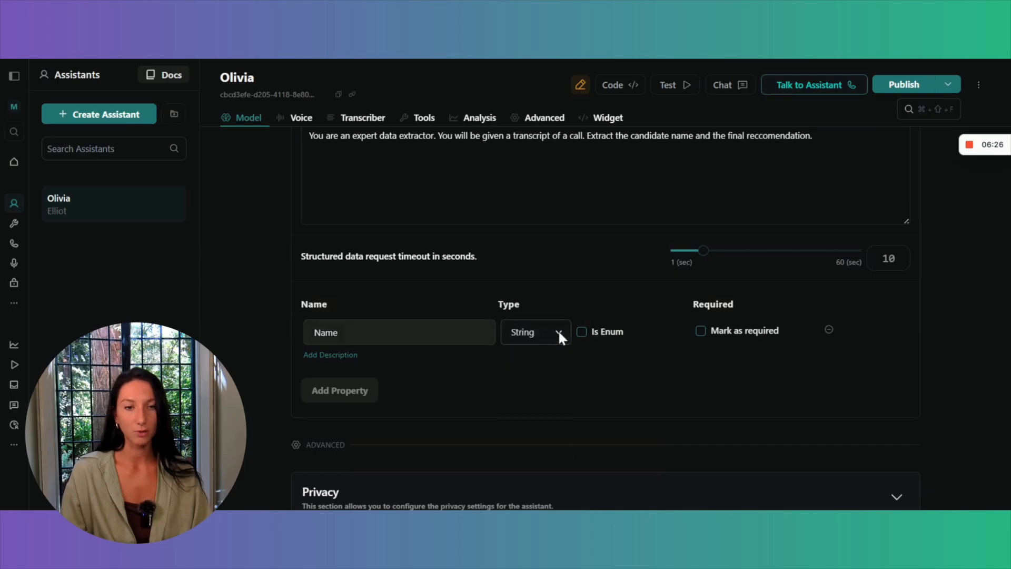
left_click(701, 331)
scroll(623, 262, "down", 2)
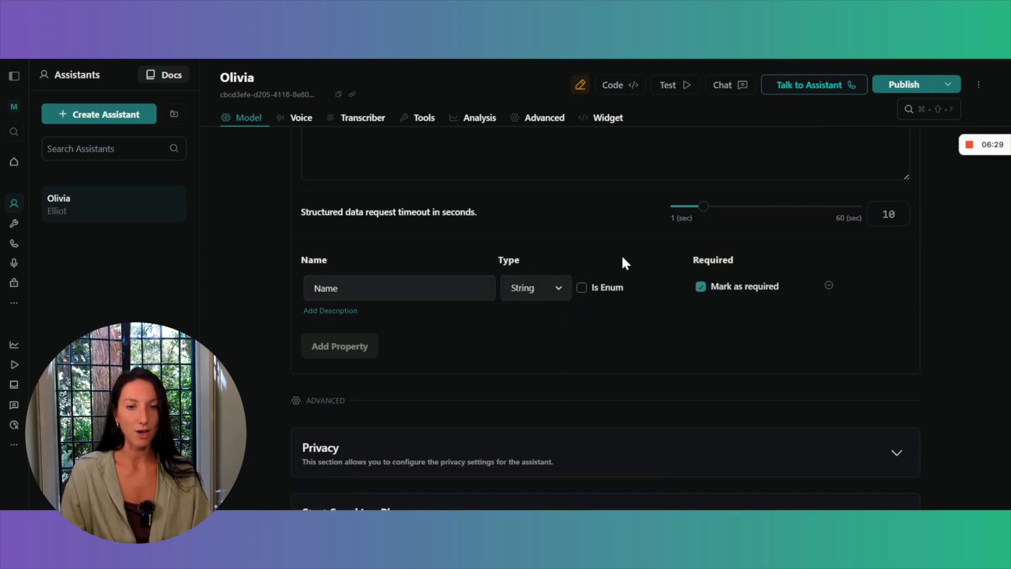
Add a second structured data property called Final_reccomendation with the type String.
left_click(337, 349)
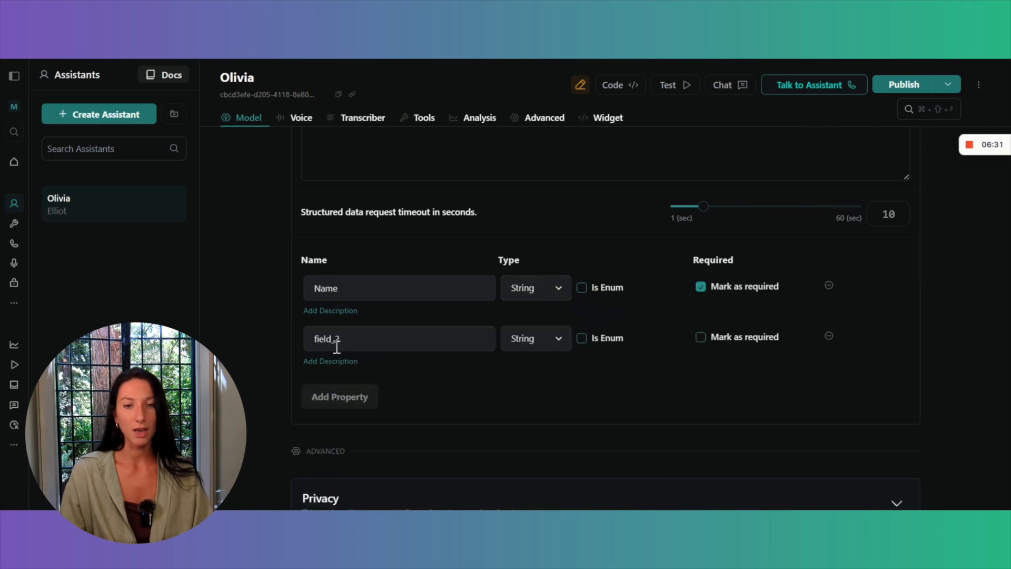
scroll(337, 346, "up", 2)
left_click_drag(372, 390, 237, 372)
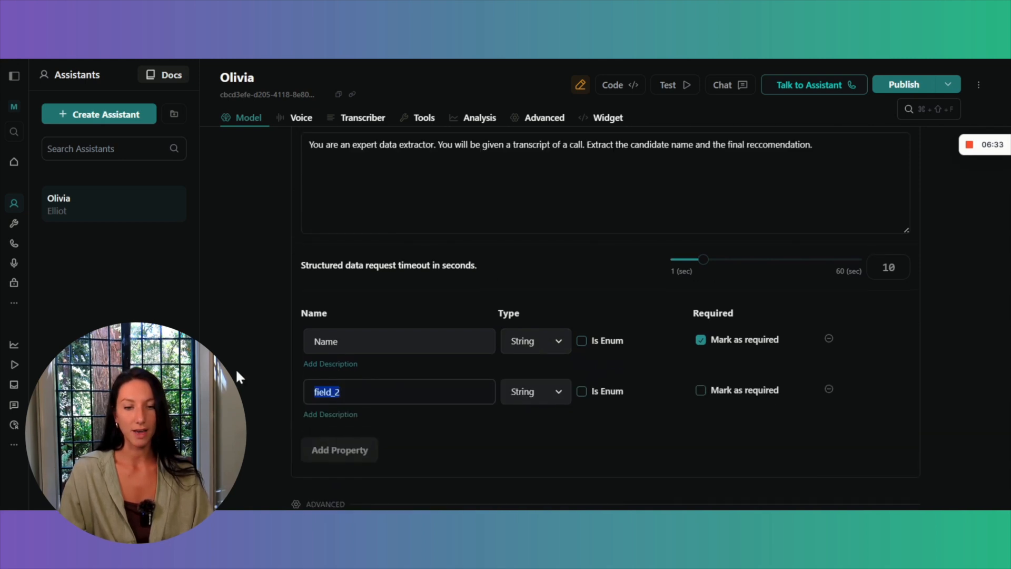
type("Final_re")
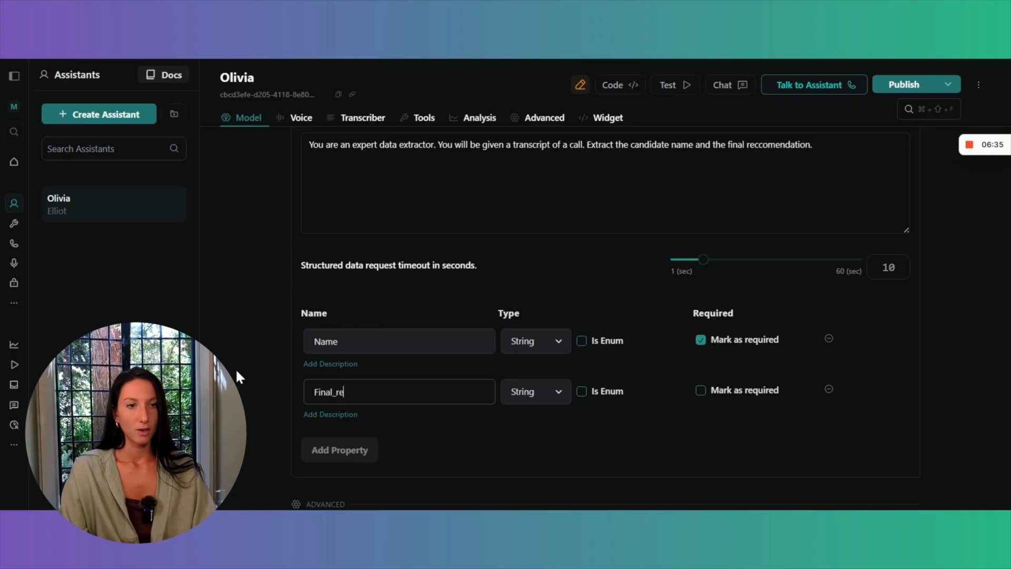
type("ccomendation")
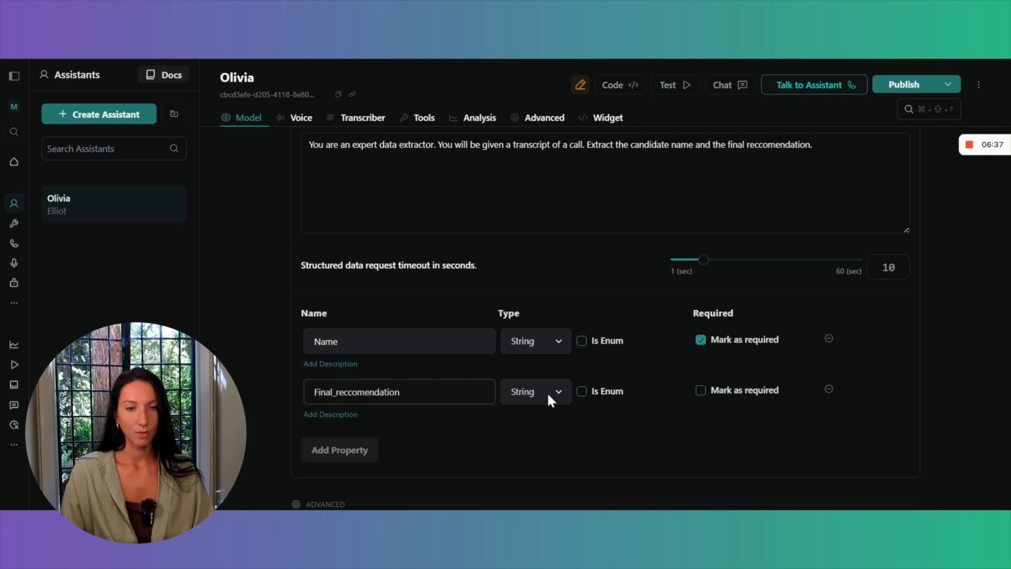
left_click(556, 396)
left_click(536, 437)
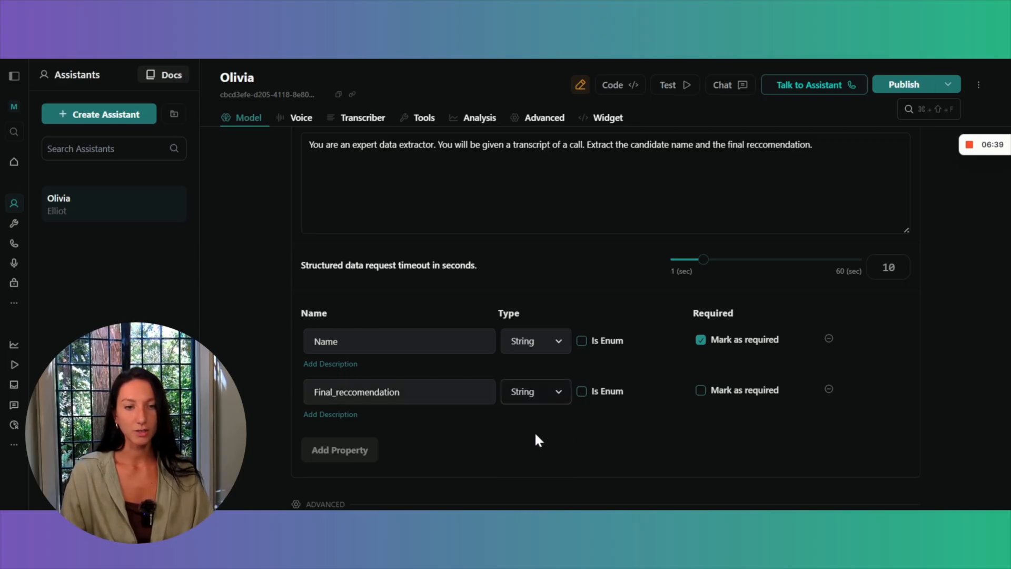
Make the Final_reccomendation property an enum and add the values Hire and Do Not Hire.
left_click(582, 392)
scroll(498, 354, "up", 1)
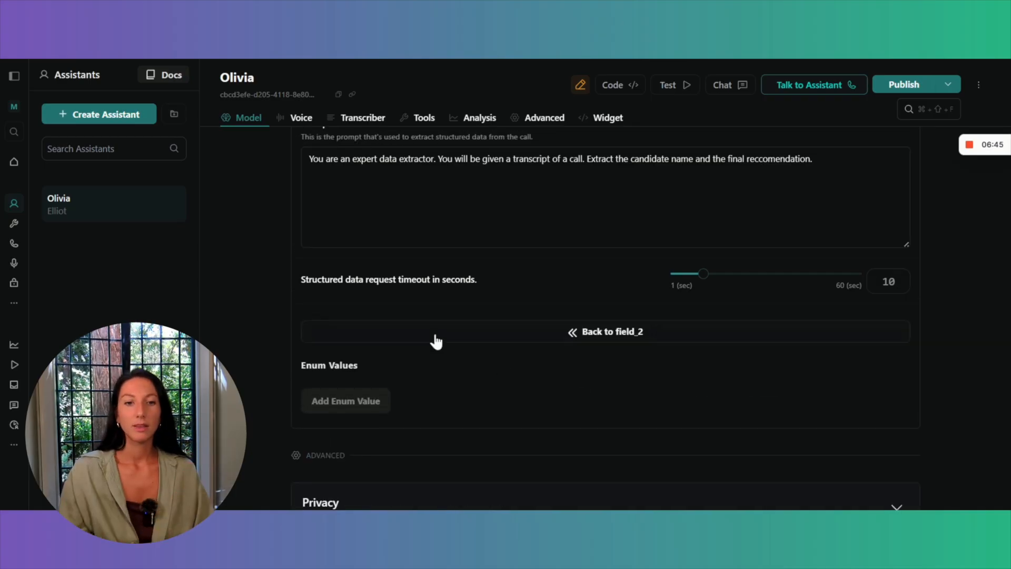
left_click(361, 407)
left_click(411, 390)
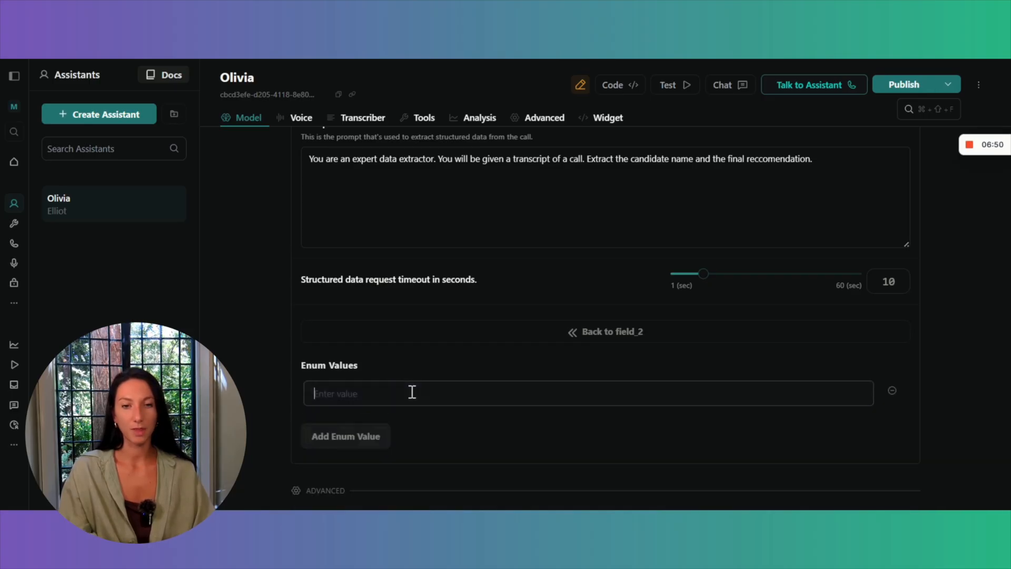
type("Hire")
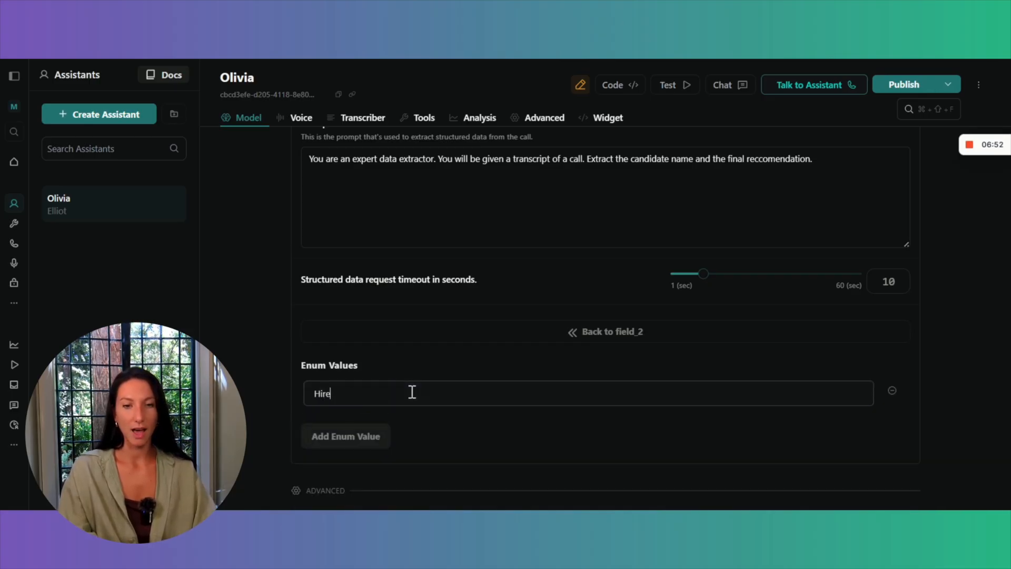
left_click(346, 444)
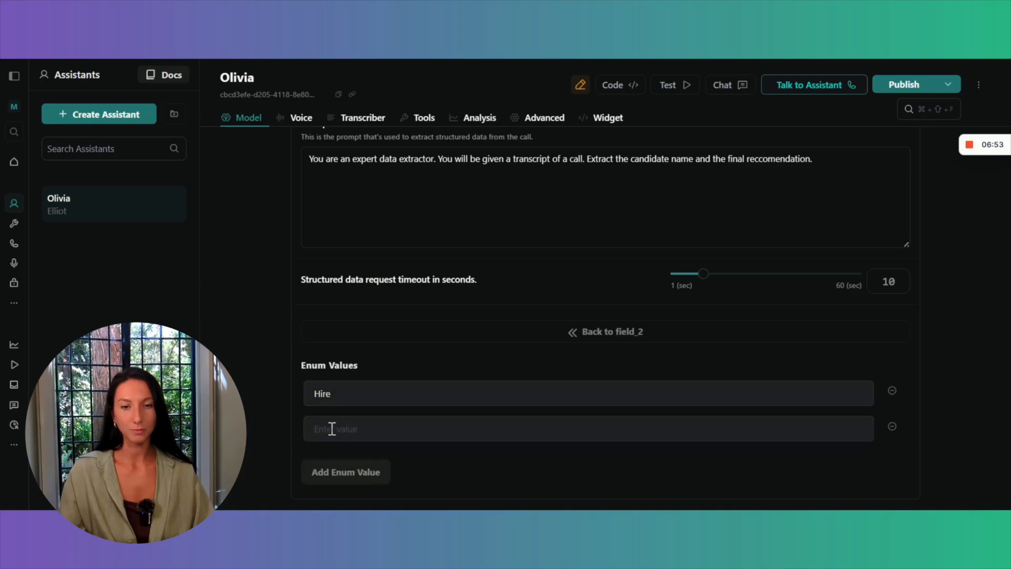
left_click(332, 428)
type("Do Not Hire")
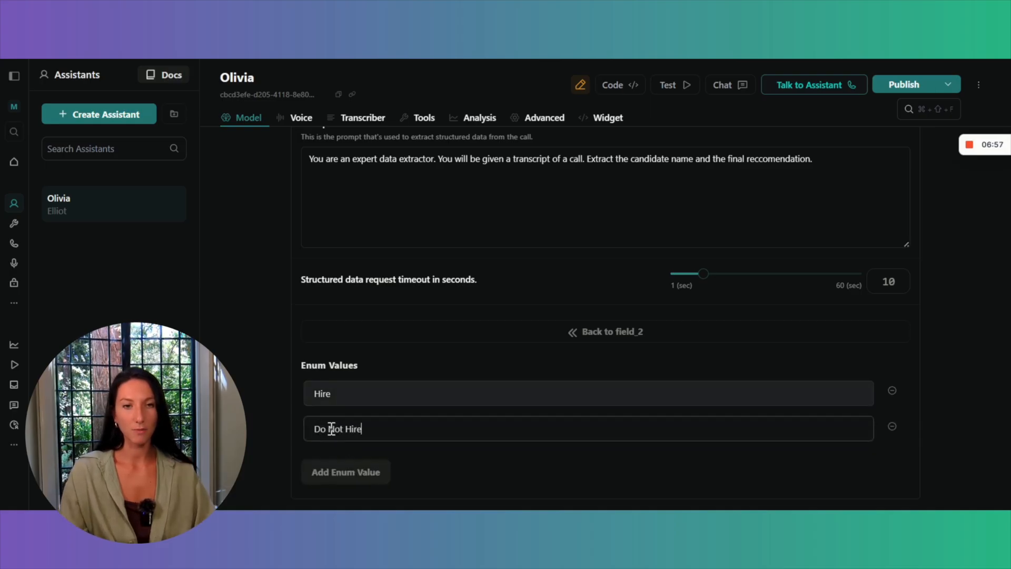
Check the Final Recommendation options in the Success Evaluation prompt and add Consider as the third enum value.
scroll(330, 427, "up", 6)
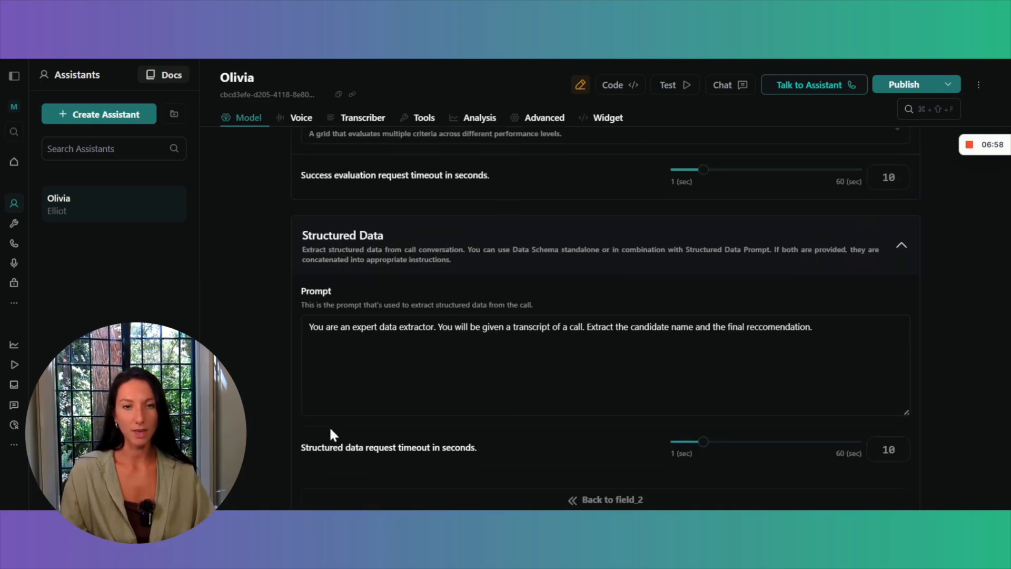
scroll(368, 368, "up", 1)
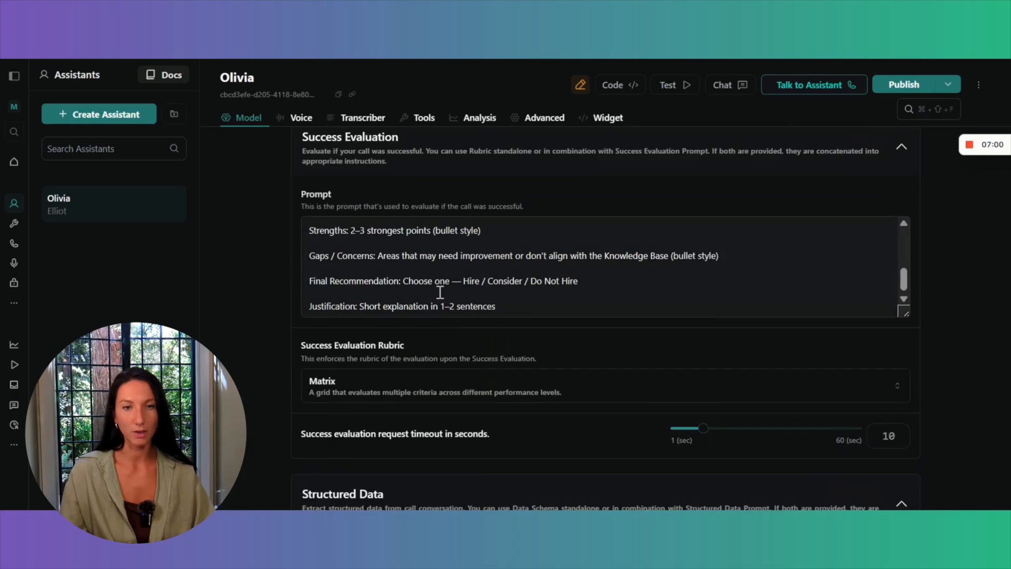
scroll(439, 293, "down", 1)
scroll(440, 298, "up", 3)
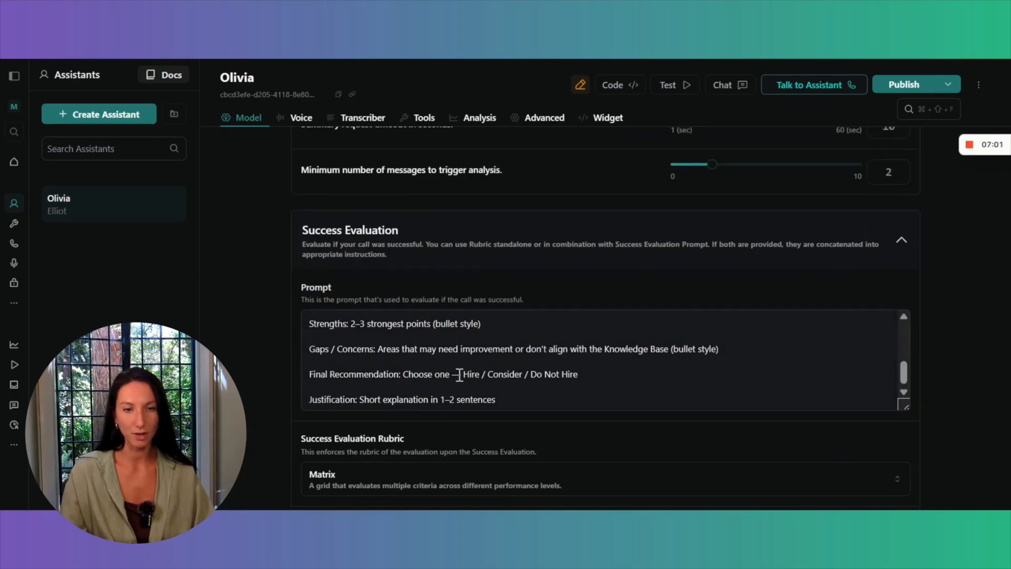
scroll(520, 374, "down", 7)
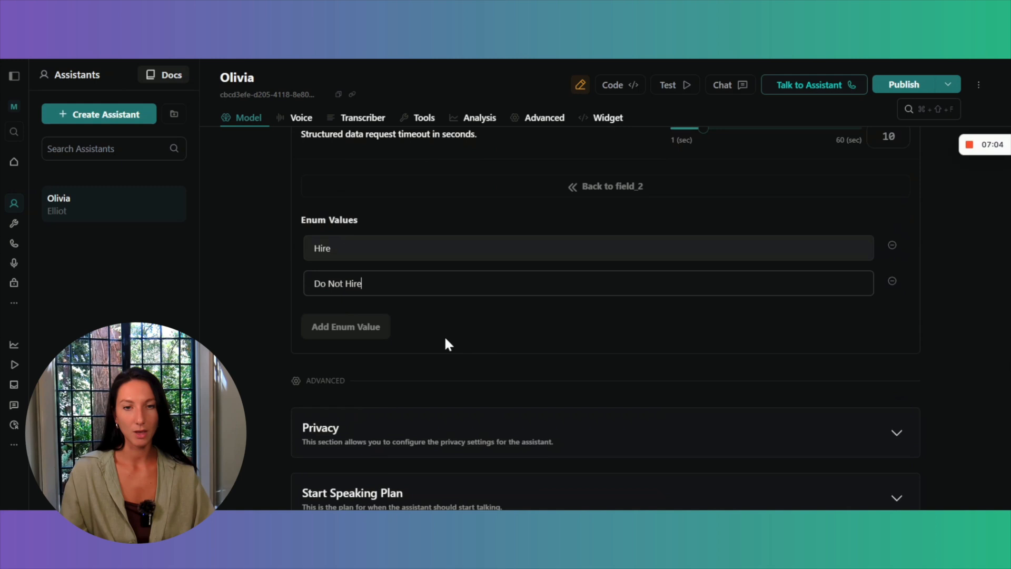
left_click(343, 327)
type("Consider")
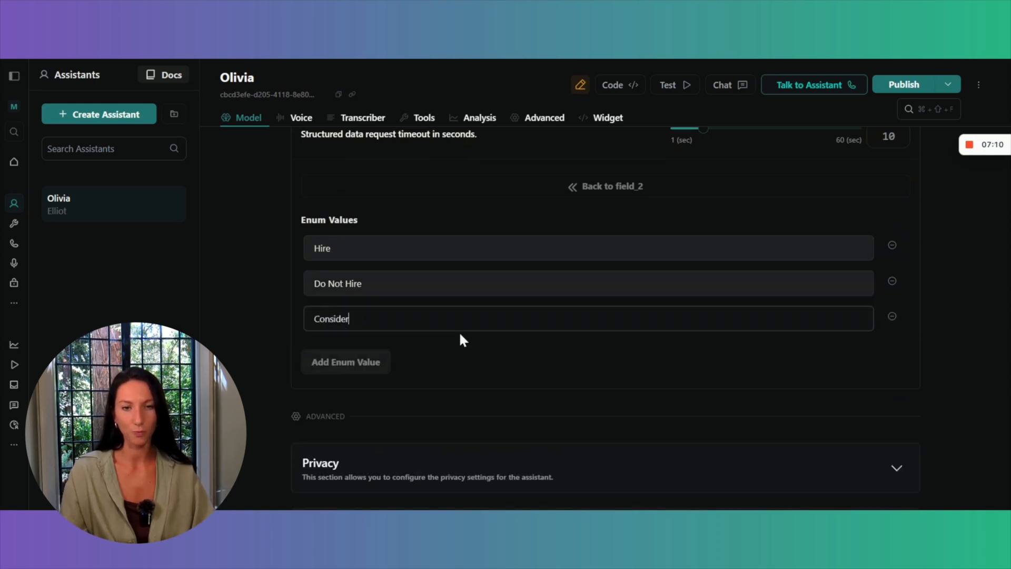
Return to the structured data property list and mark Final_reccomendation as required.
scroll(459, 337, "up", 2)
left_click(607, 278)
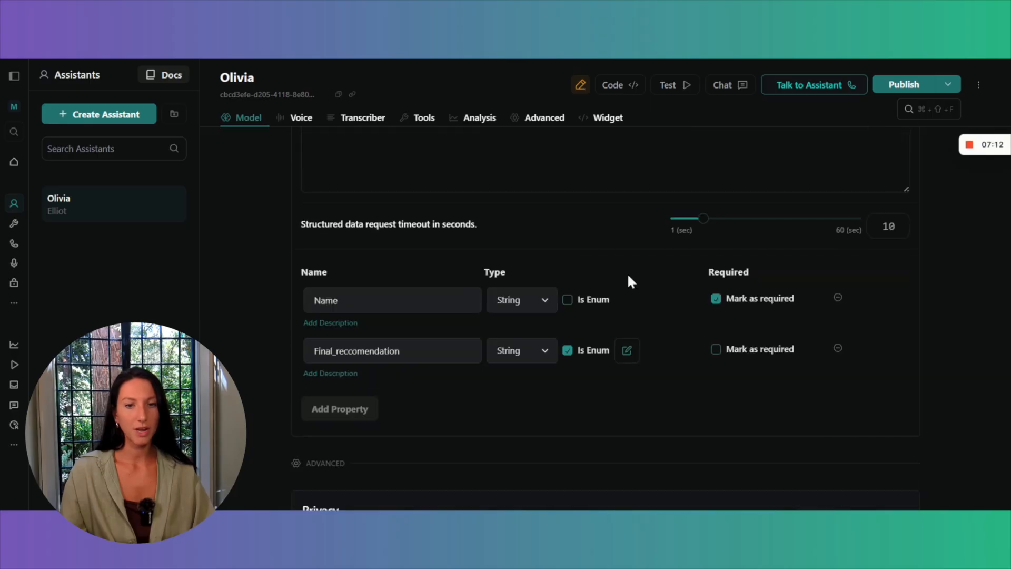
left_click(717, 350)
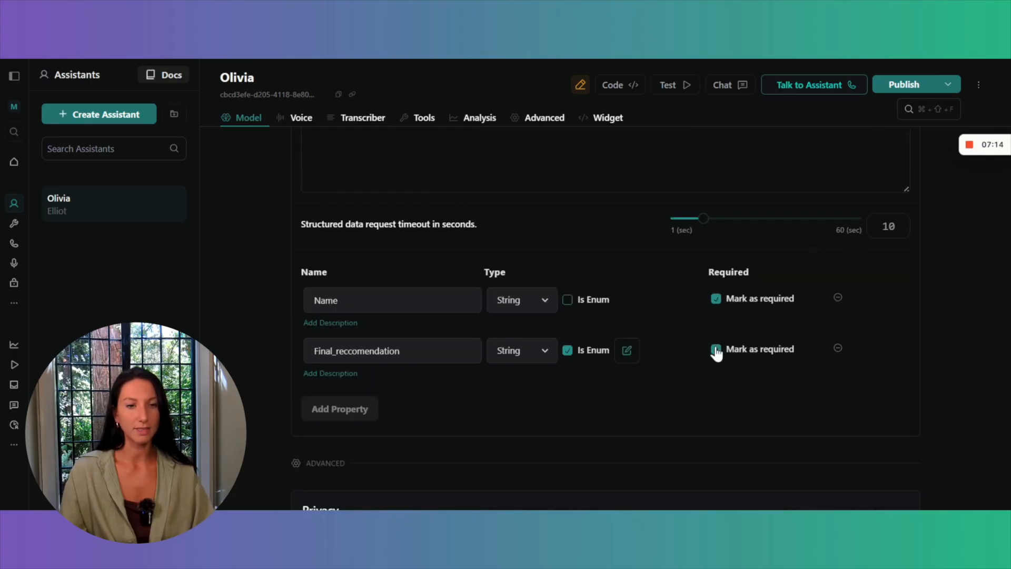
Expand the Privacy section of the advanced settings and review the compliance, audio recording and video recording options.
scroll(716, 352, "down", 1)
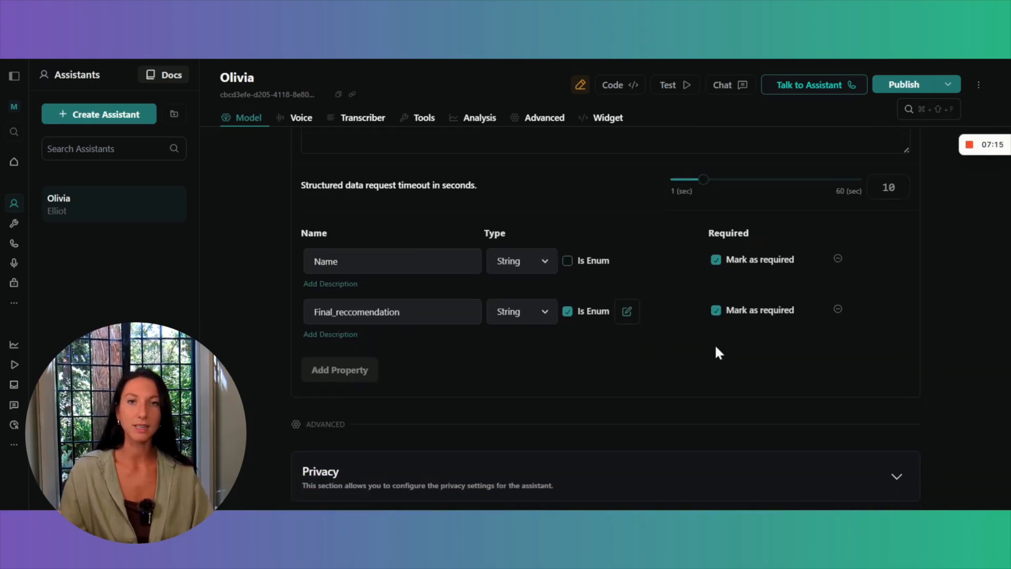
scroll(717, 349, "down", 3)
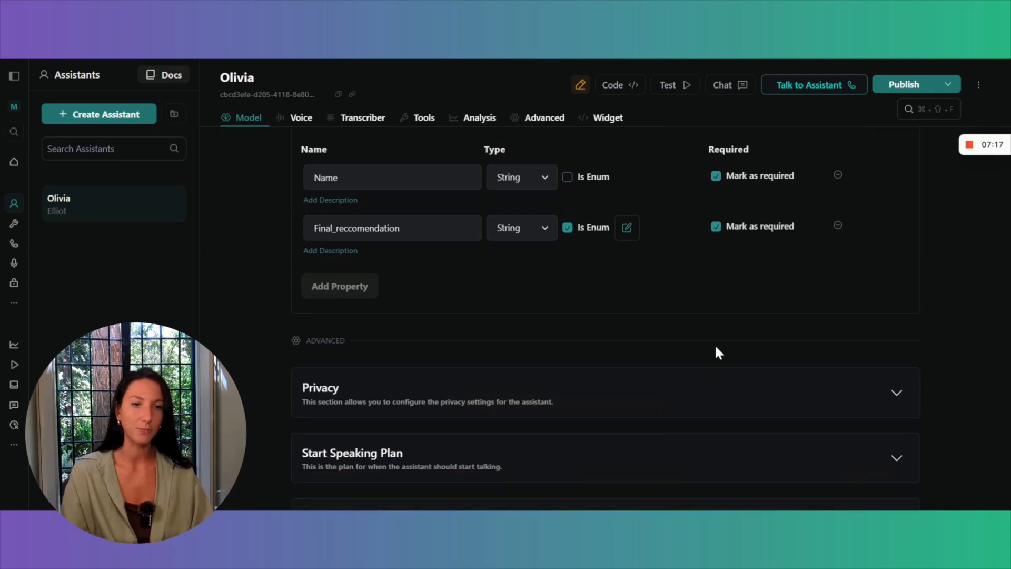
scroll(717, 351, "down", 1)
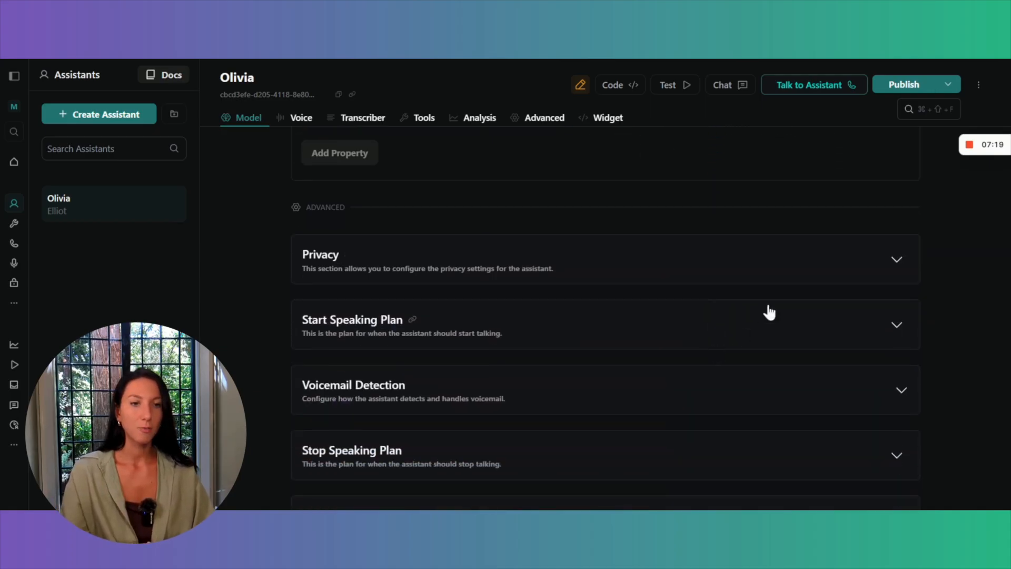
left_click(862, 257)
scroll(729, 296, "down", 1)
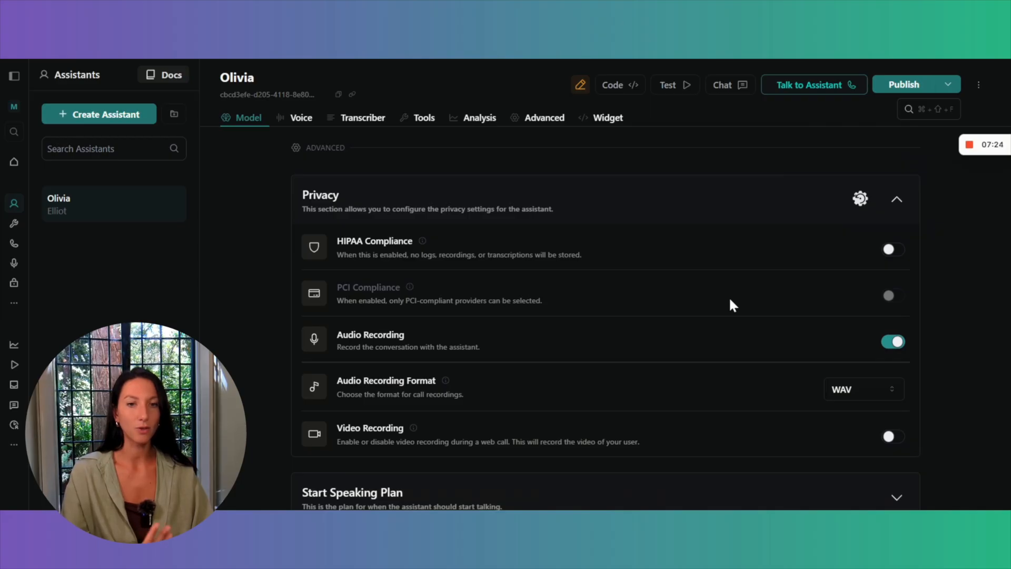
scroll(730, 300, "down", 1)
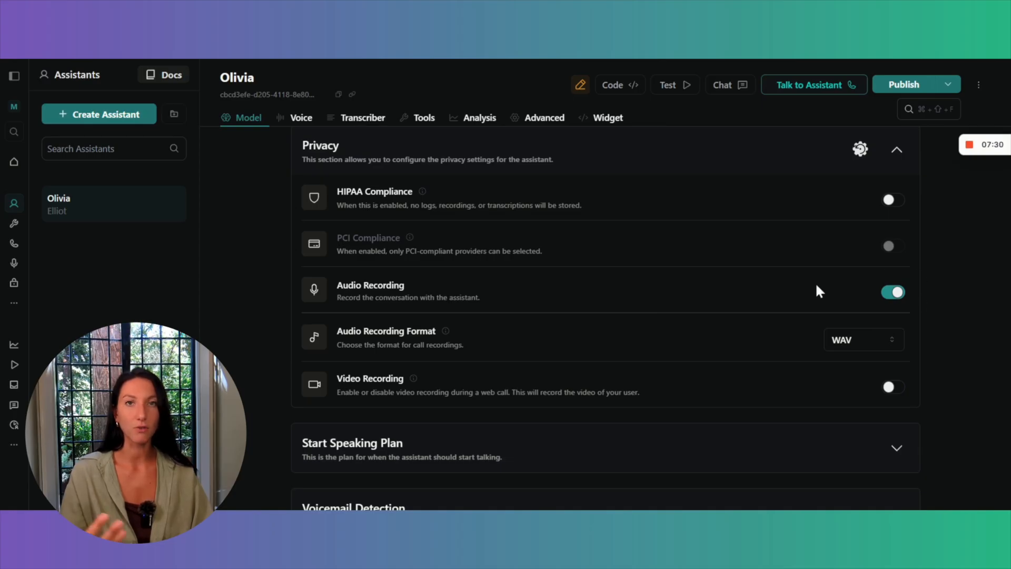
scroll(817, 287, "down", 1)
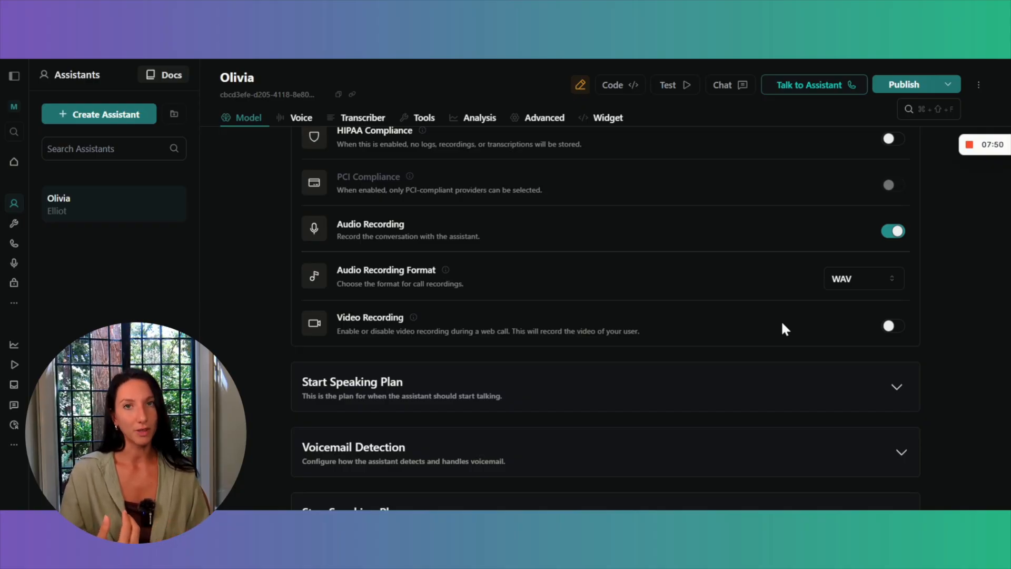
Expand the Start Speaking Plan and review its wait time, Smart Endpointing, punctuation and number delay settings.
scroll(782, 323, "down", 3)
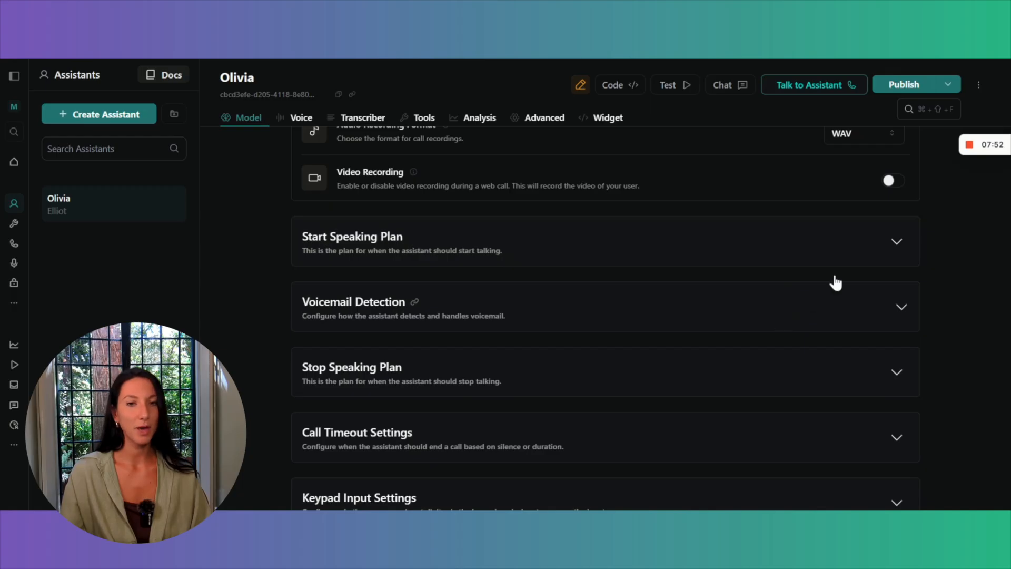
left_click(897, 242)
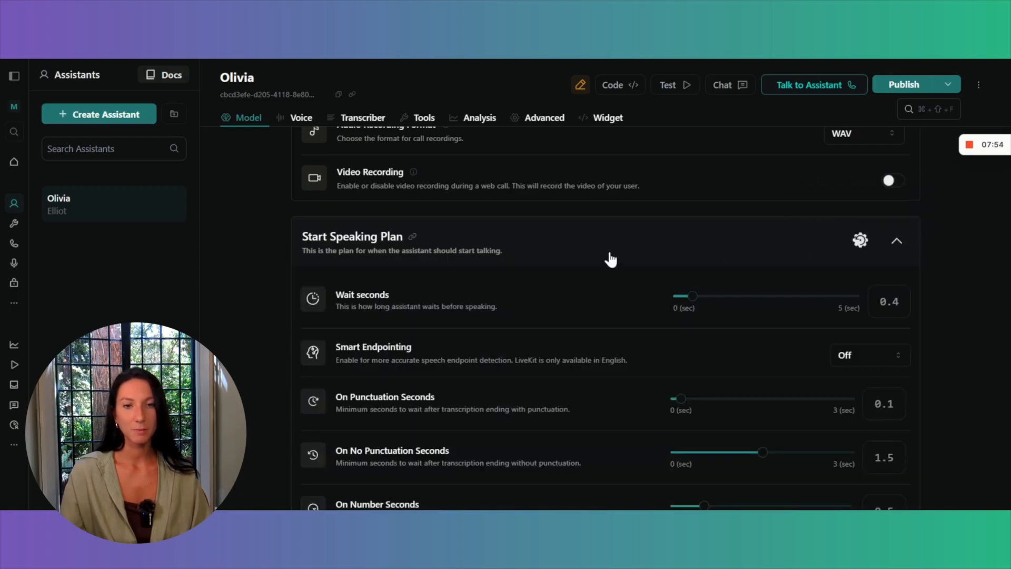
scroll(612, 258, "down", 1)
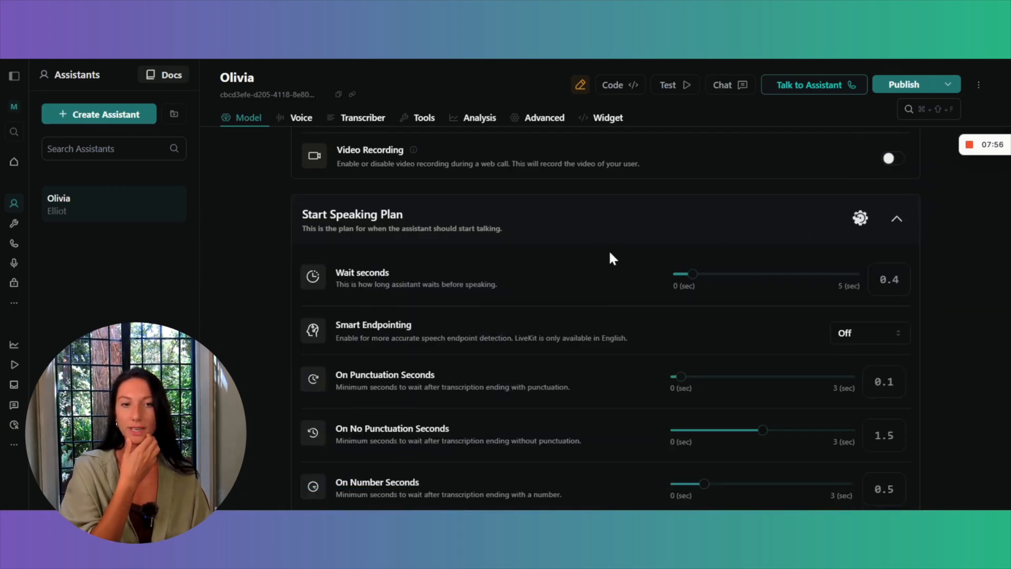
scroll(610, 253, "down", 1)
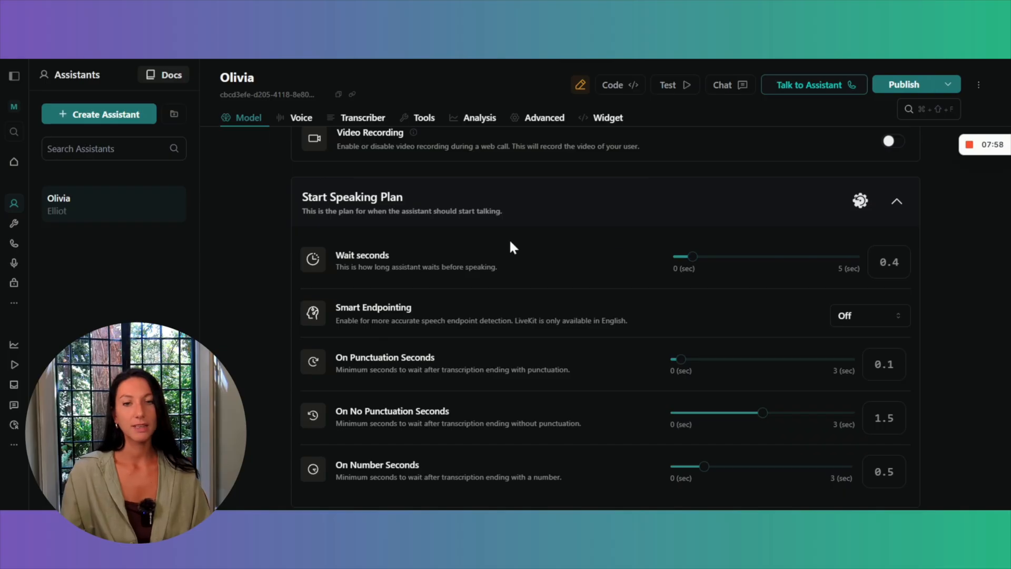
scroll(262, 288, "down", 1)
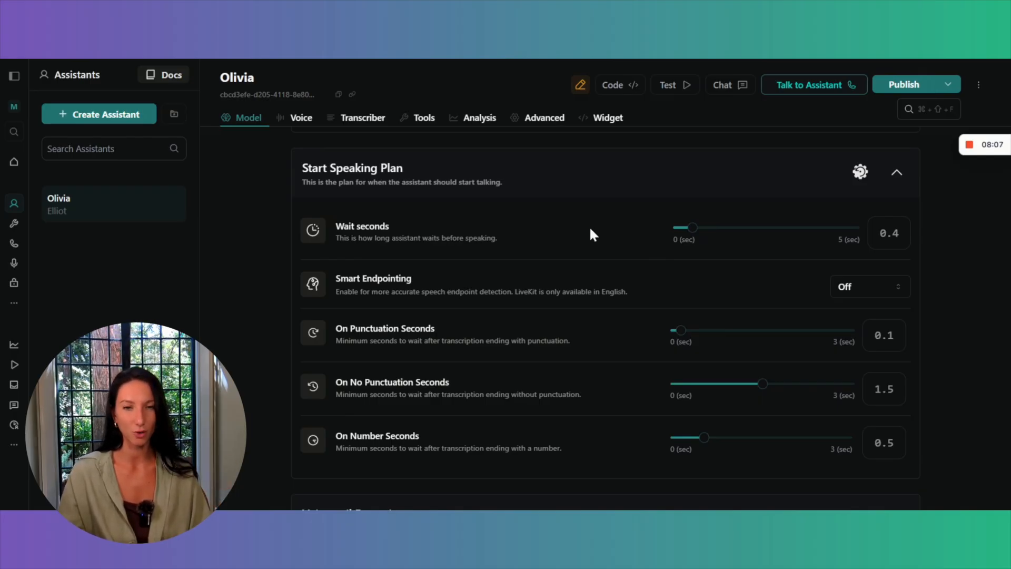
scroll(590, 230, "down", 1)
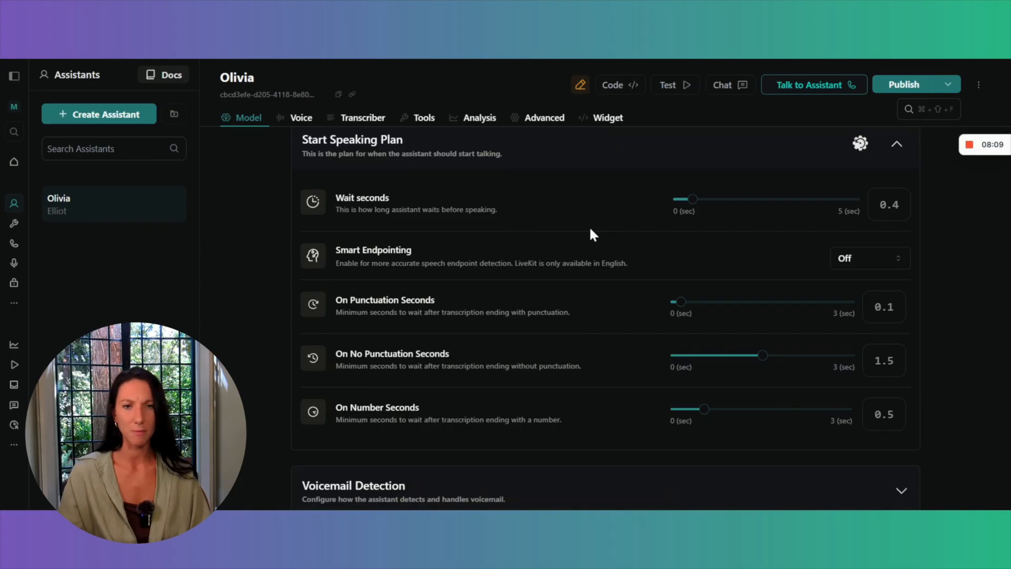
scroll(590, 231, "down", 1)
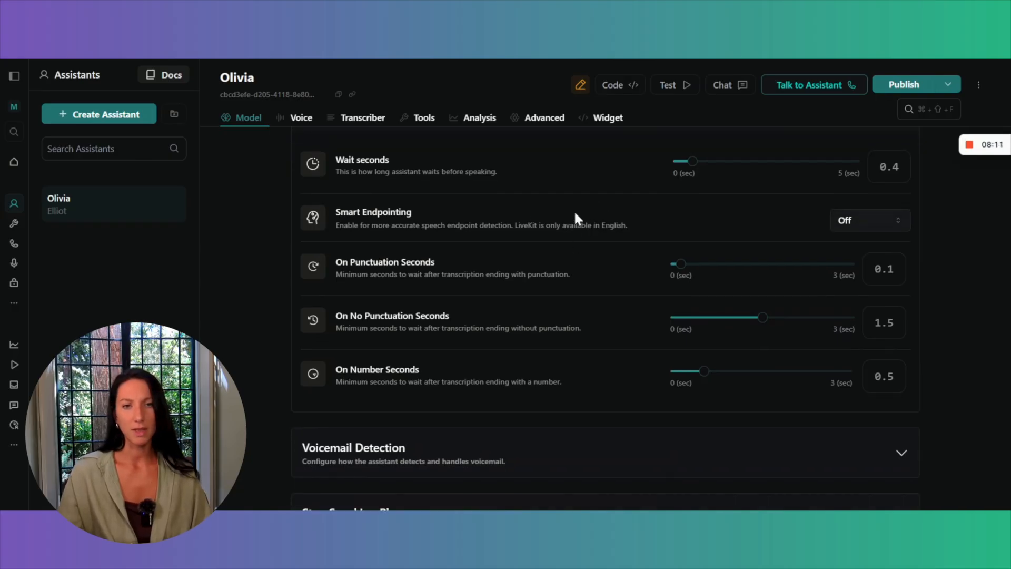
Expand Voicemail Detection and the Stop Speaking Plan and review the detection provider and the interruption settings.
scroll(554, 278, "down", 3)
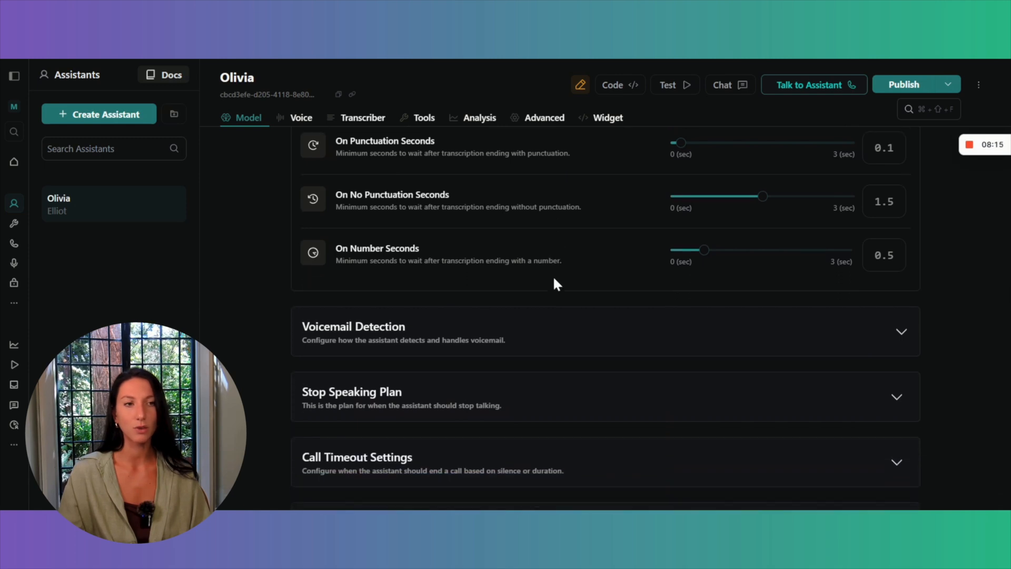
scroll(554, 280, "down", 3)
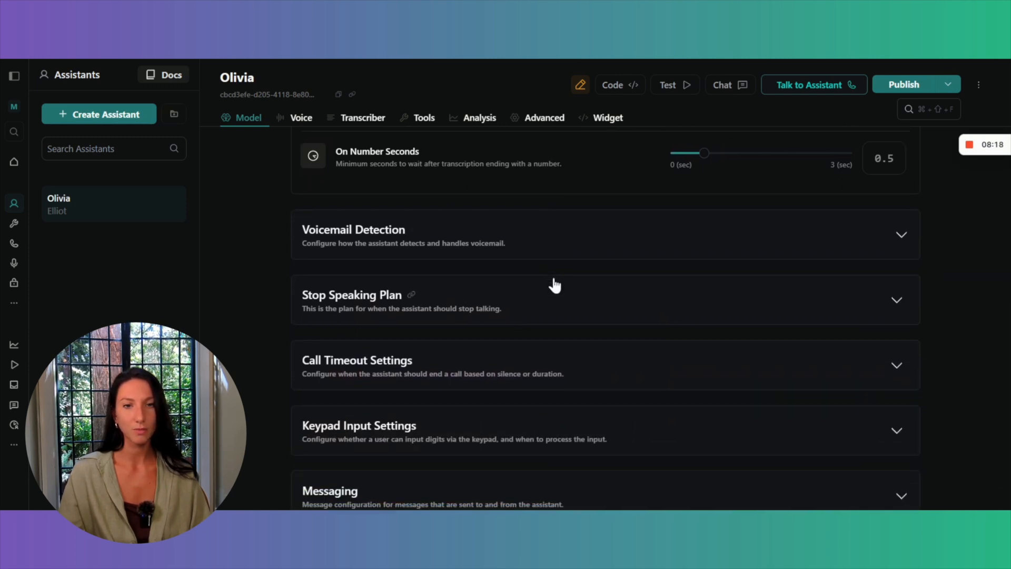
left_click(627, 235)
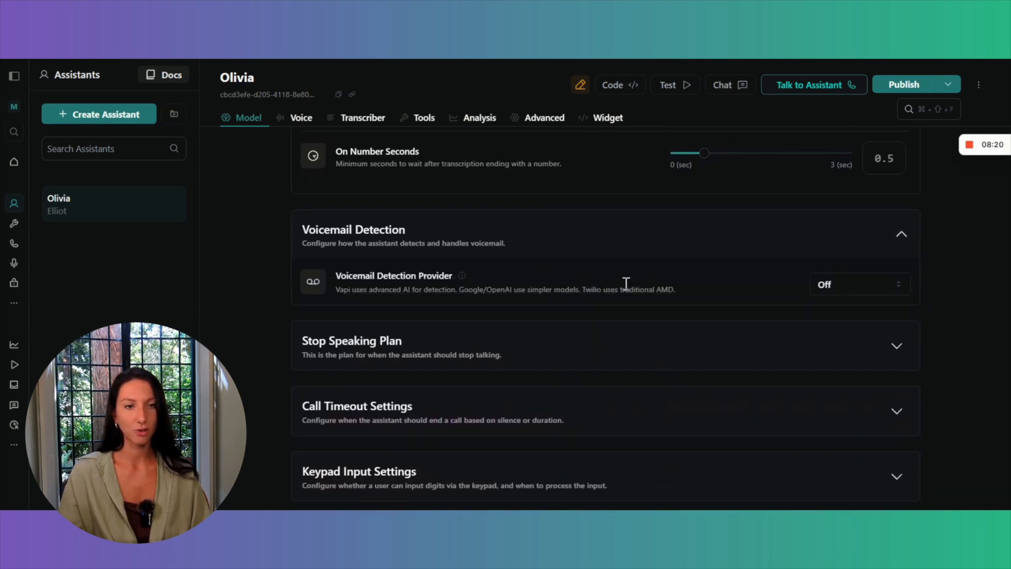
scroll(626, 281, "down", 3)
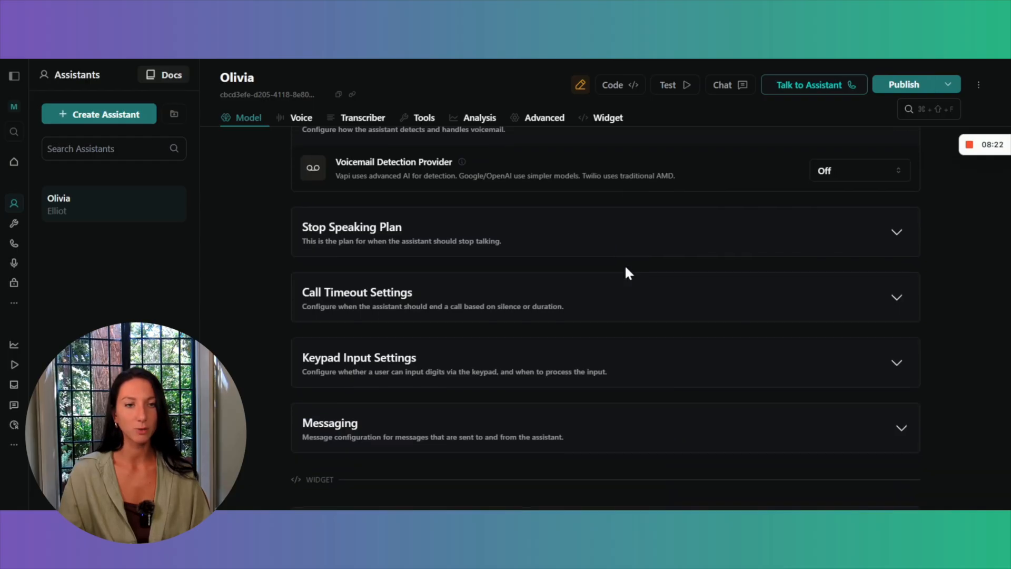
left_click(700, 233)
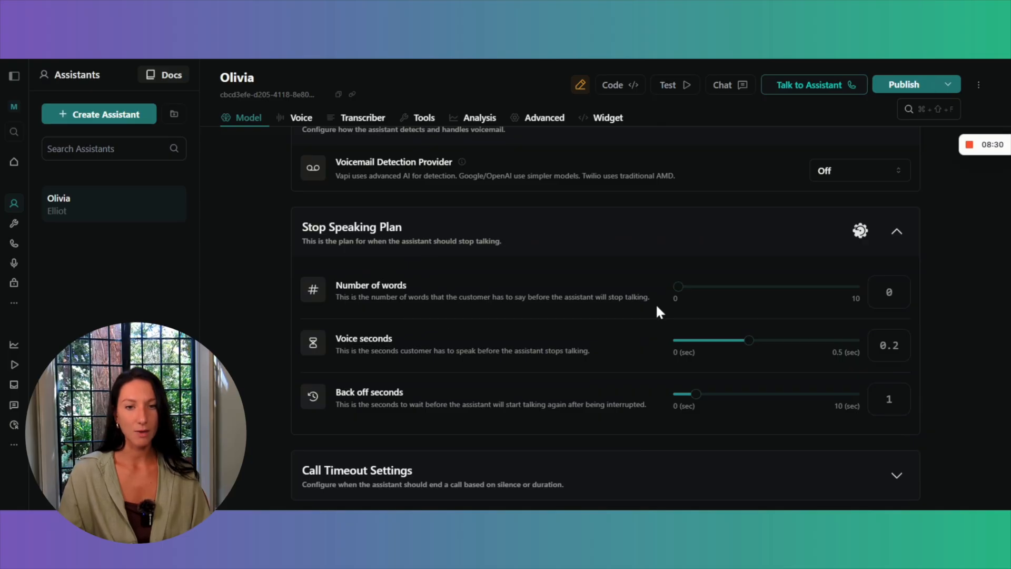
scroll(657, 310, "down", 2)
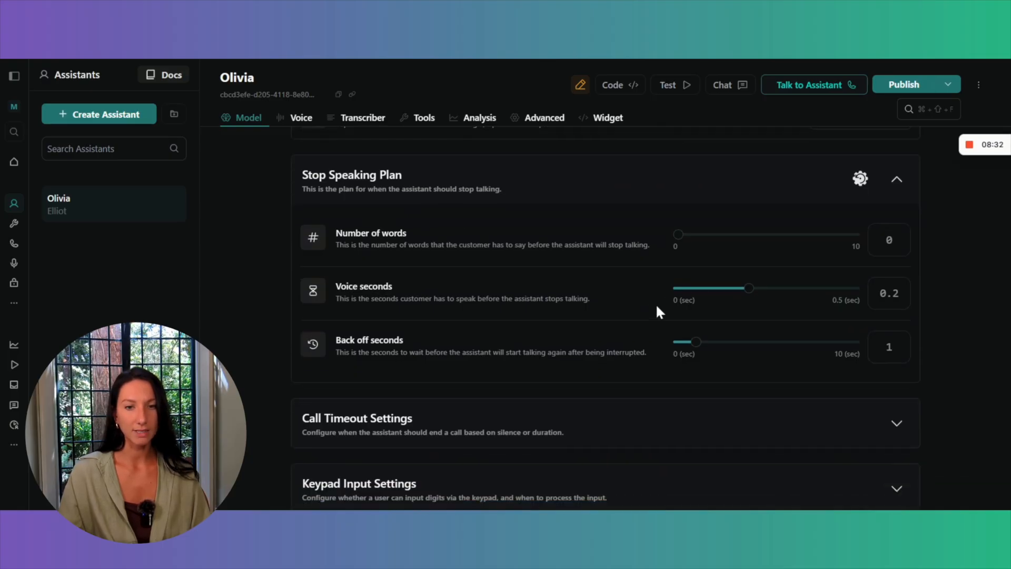
scroll(657, 310, "down", 5)
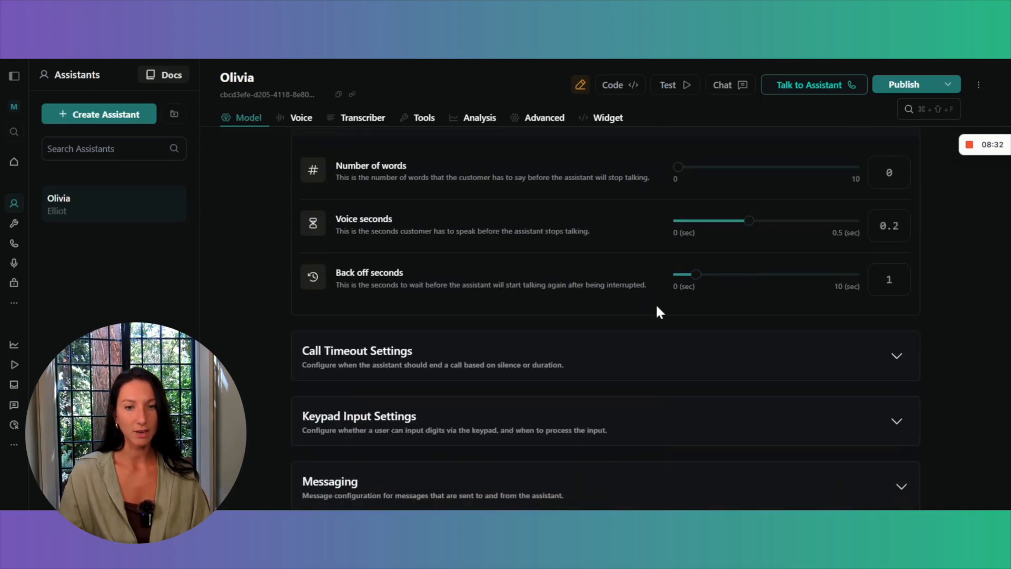
Expand Call Timeout Settings and Keypad Input Settings and review the silence timeout, maximum duration and keypad options.
left_click(662, 288)
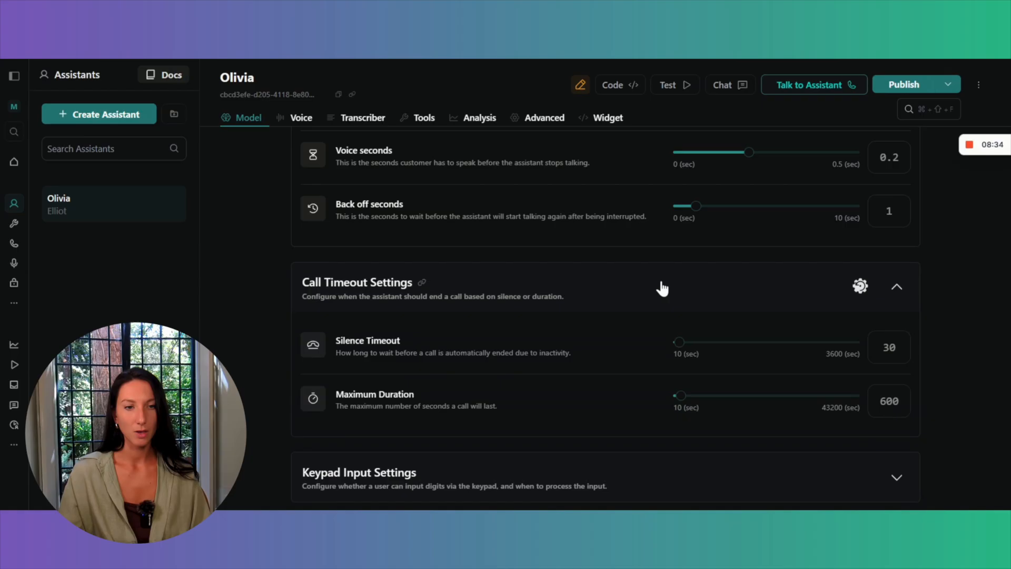
scroll(662, 287, "down", 4)
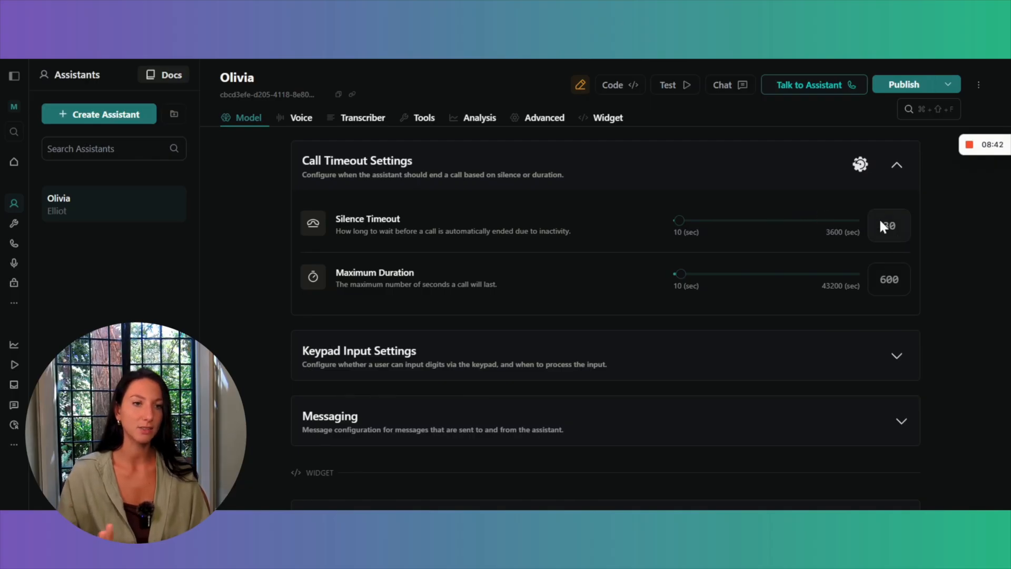
scroll(889, 228, "down", 1)
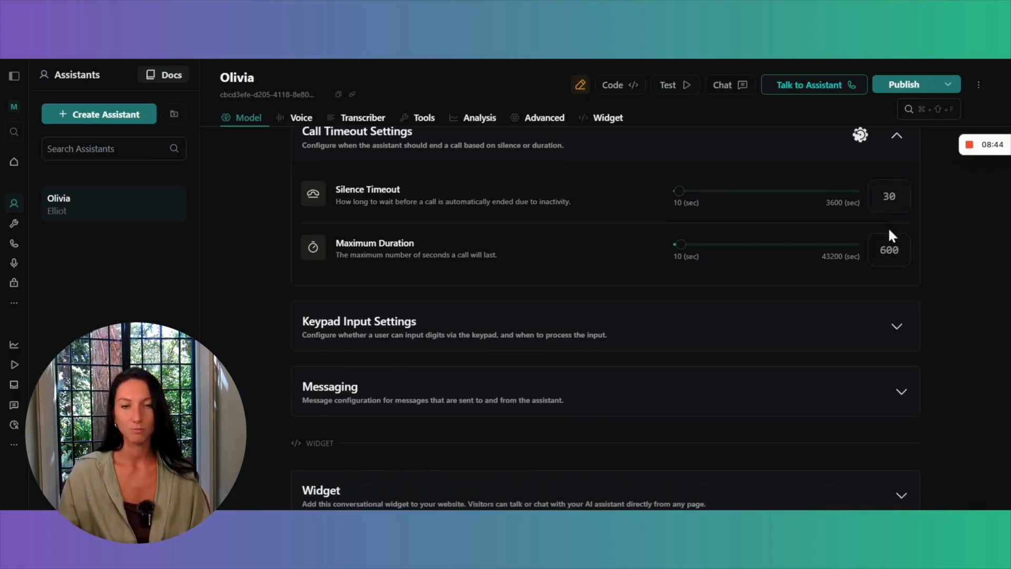
left_click(734, 312)
scroll(735, 312, "down", 1)
scroll(735, 312, "down", 3)
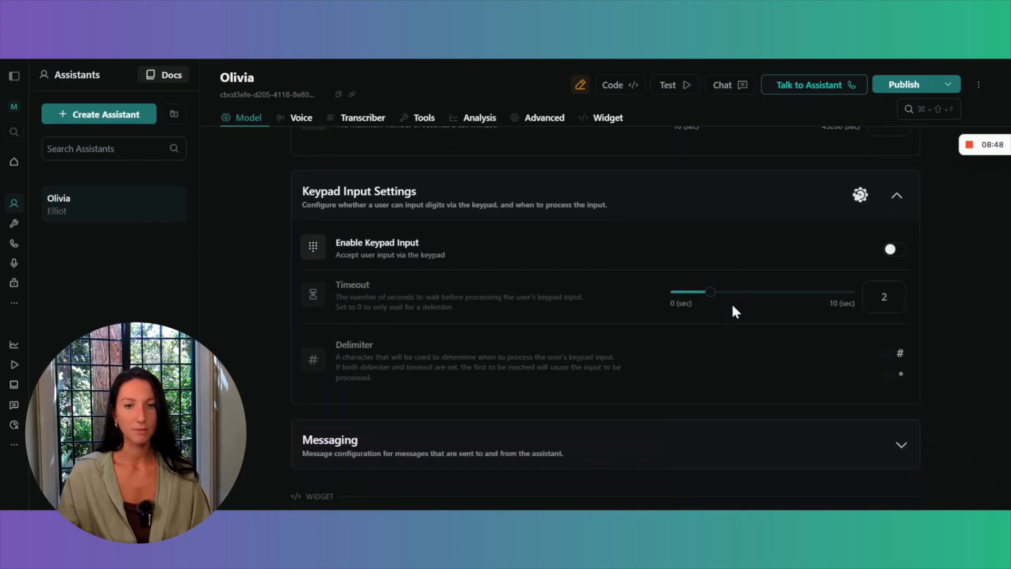
Expand the Messaging section and check the Server URL field in its Server Settings without entering an address.
left_click(730, 392)
scroll(730, 391, "down", 3)
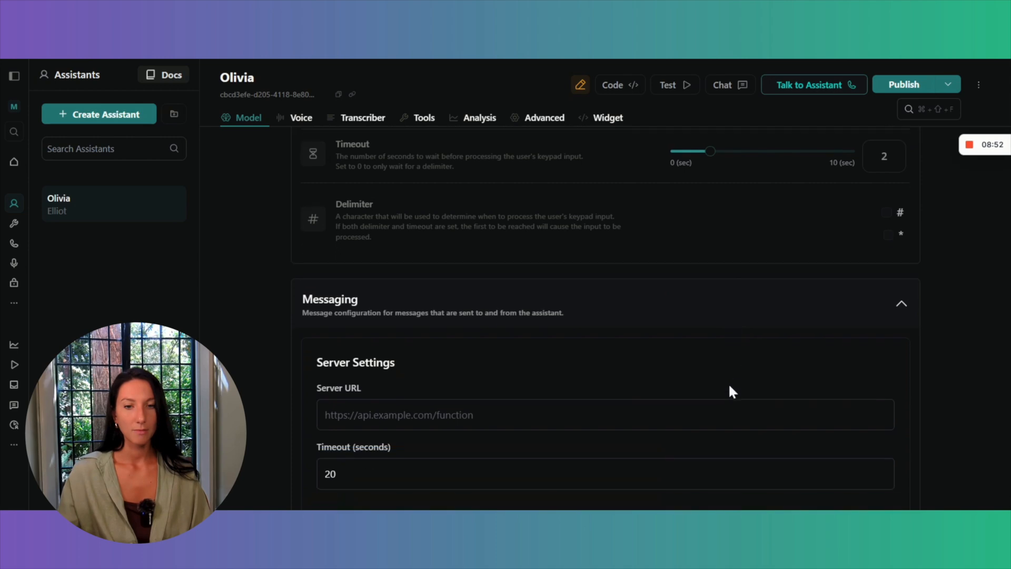
scroll(731, 387, "down", 1)
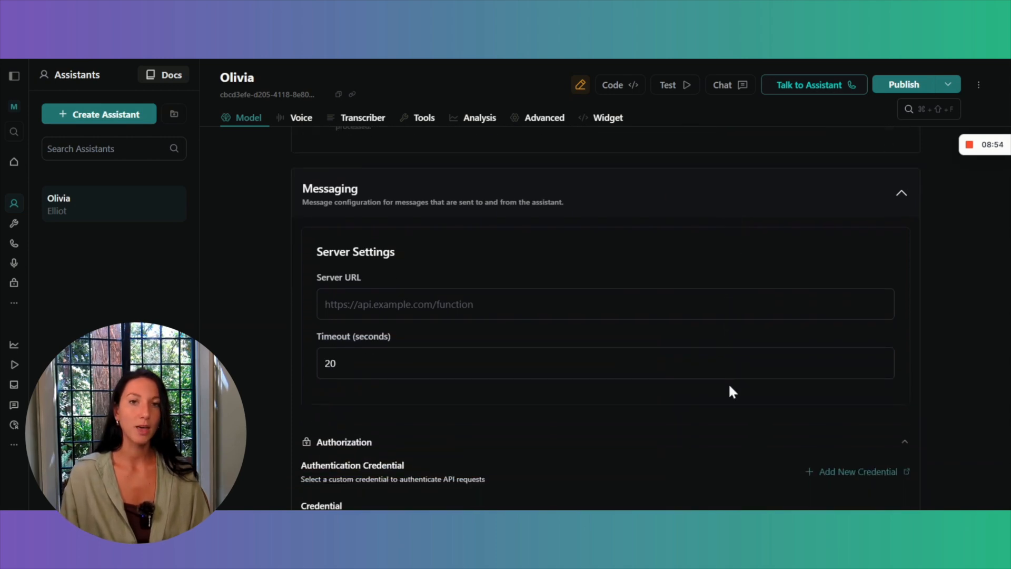
left_click(542, 300)
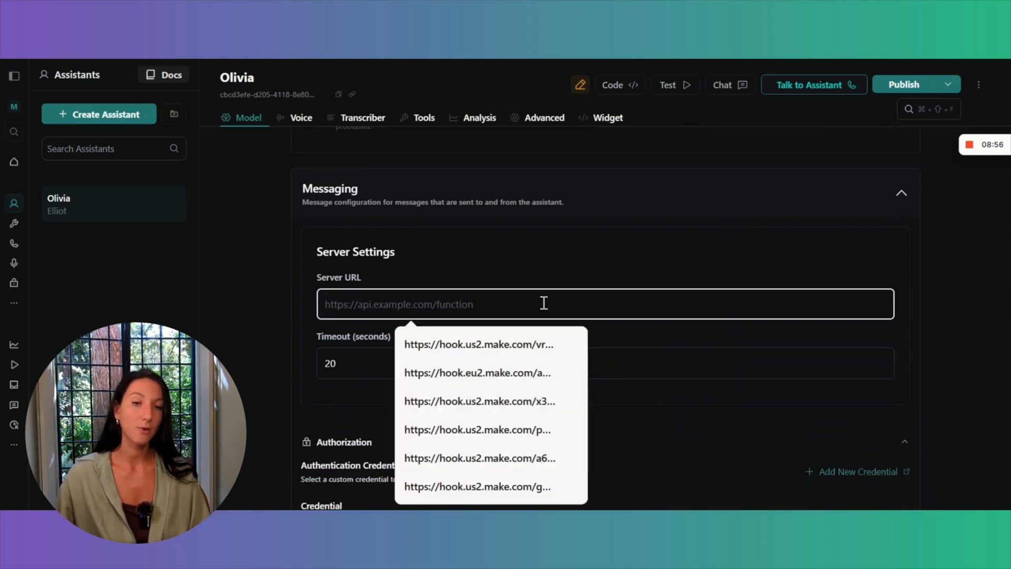
left_click(523, 268)
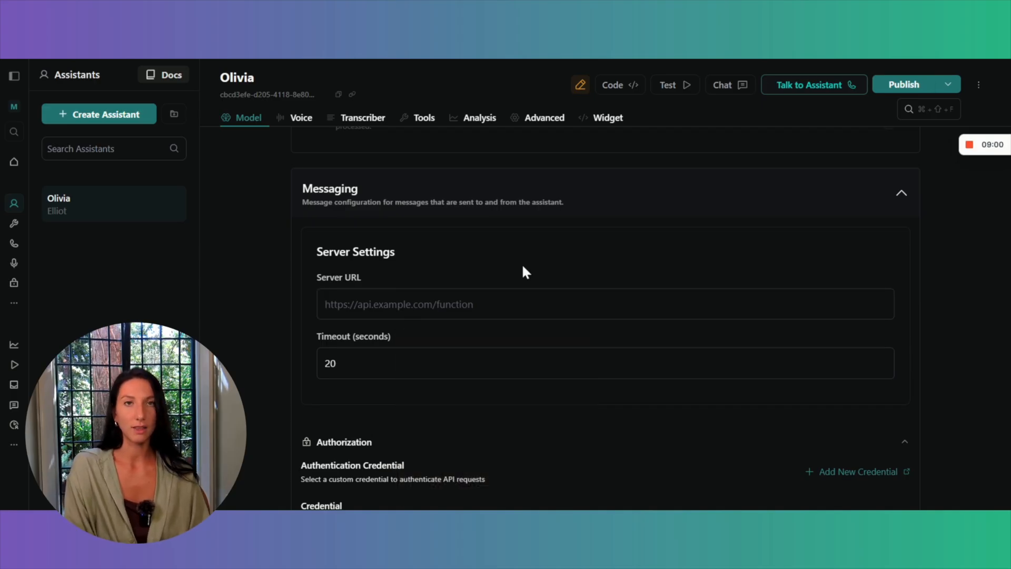
Review the authorization, HTTP header and client message settings in the Messaging section.
scroll(524, 270, "down", 3)
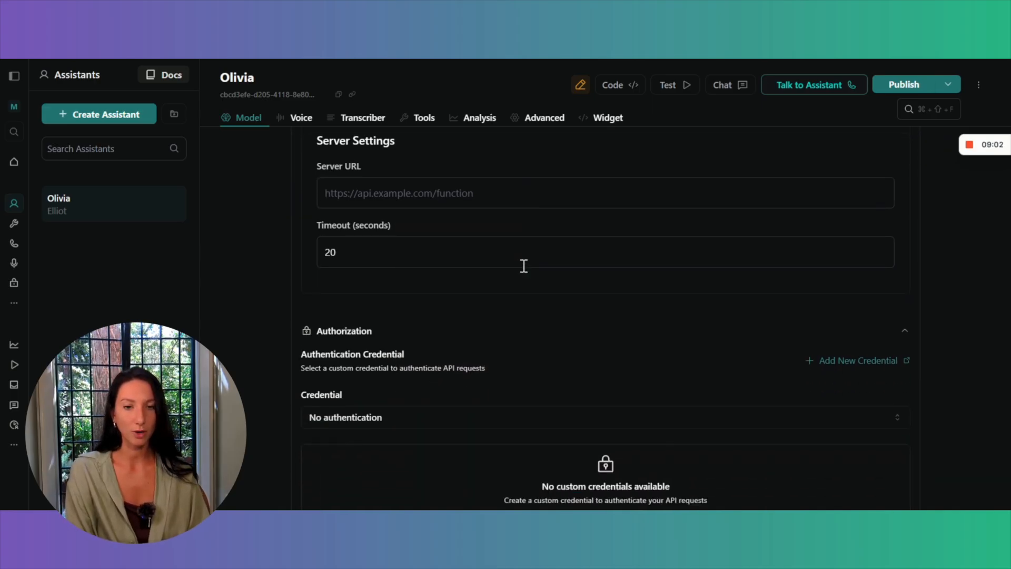
scroll(523, 272, "down", 4)
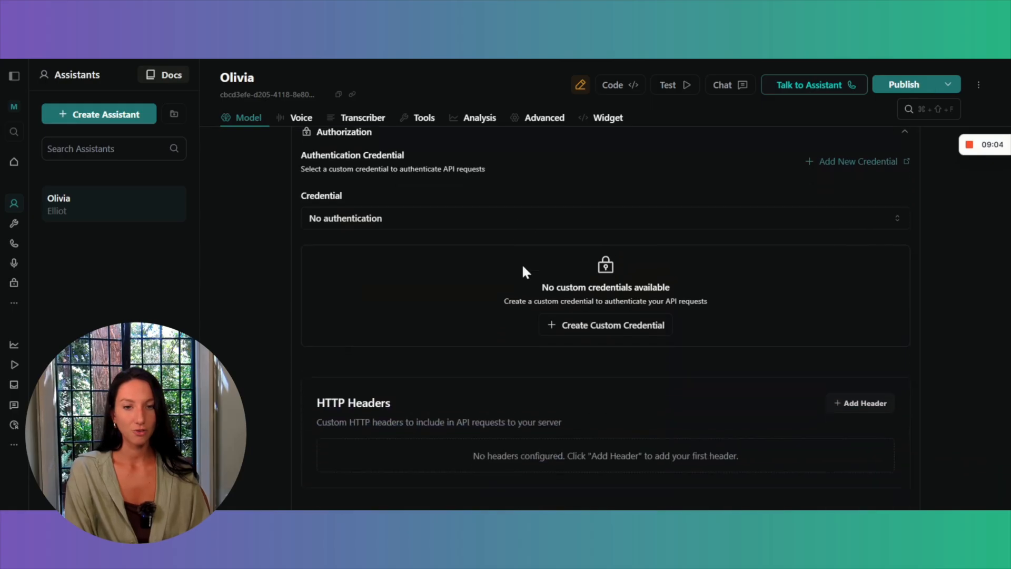
scroll(525, 271, "down", 2)
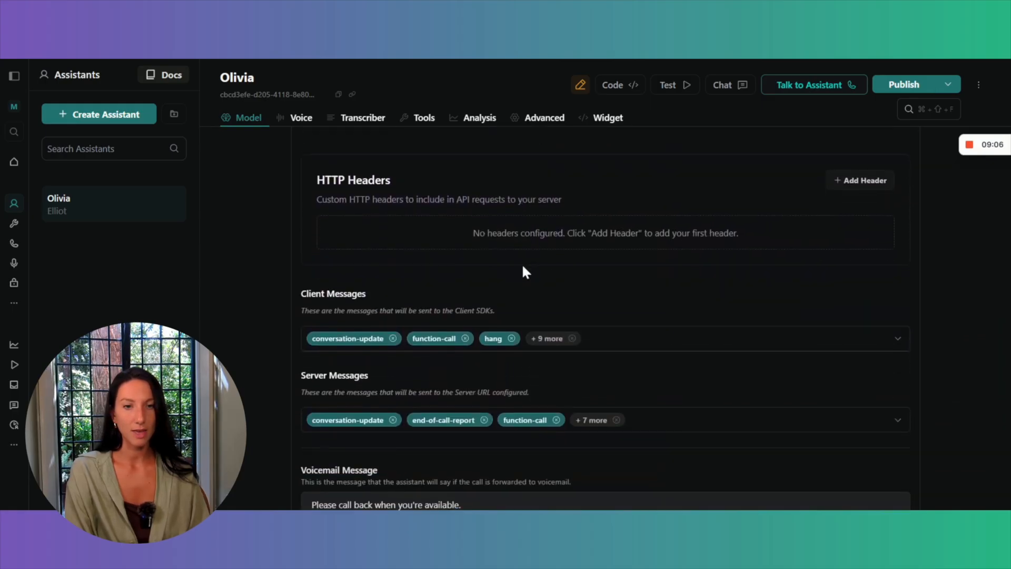
scroll(525, 271, "down", 2)
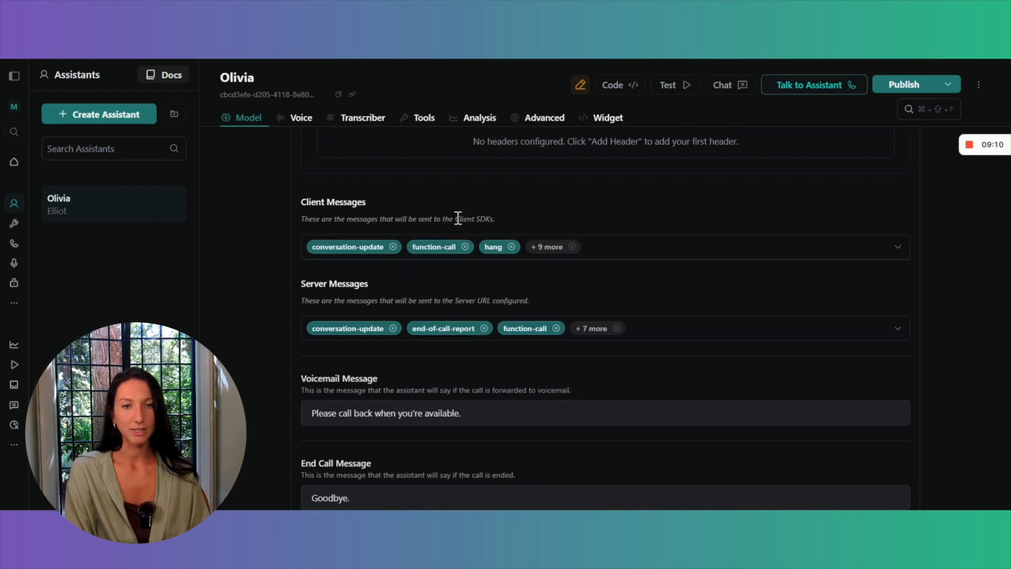
scroll(458, 217, "down", 2)
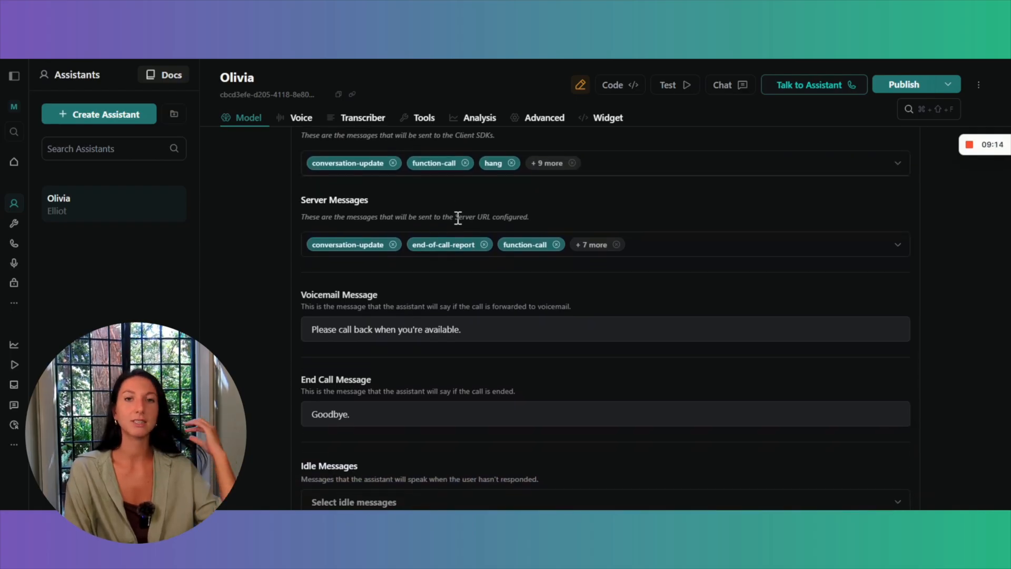
Deselect every server message except end-of-call-report, including the blank entry in the Server Messages selection.
left_click(597, 252)
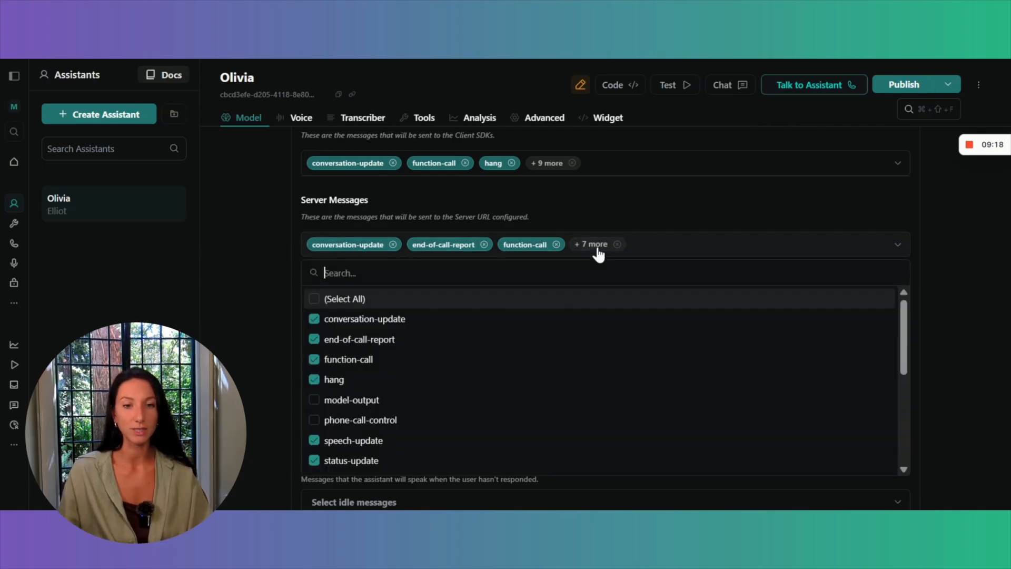
left_click(313, 319)
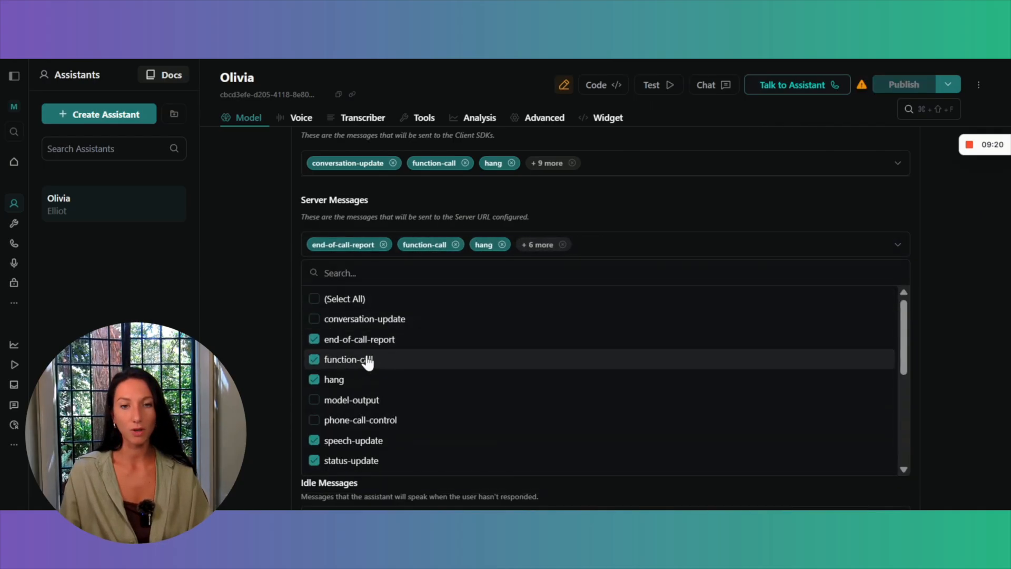
left_click(313, 360)
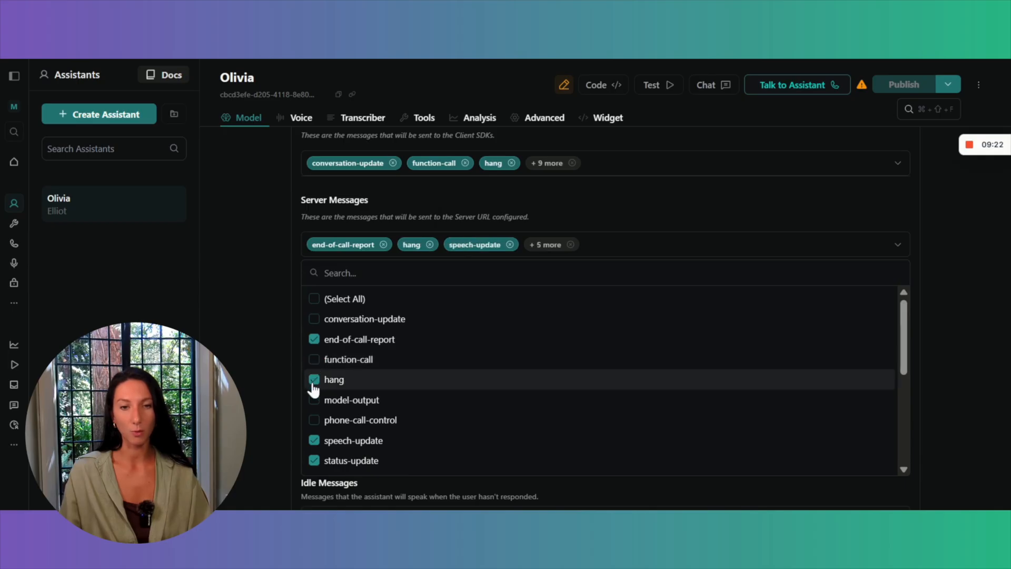
left_click(314, 379)
left_click(313, 442)
left_click(314, 461)
scroll(319, 465, "down", 3)
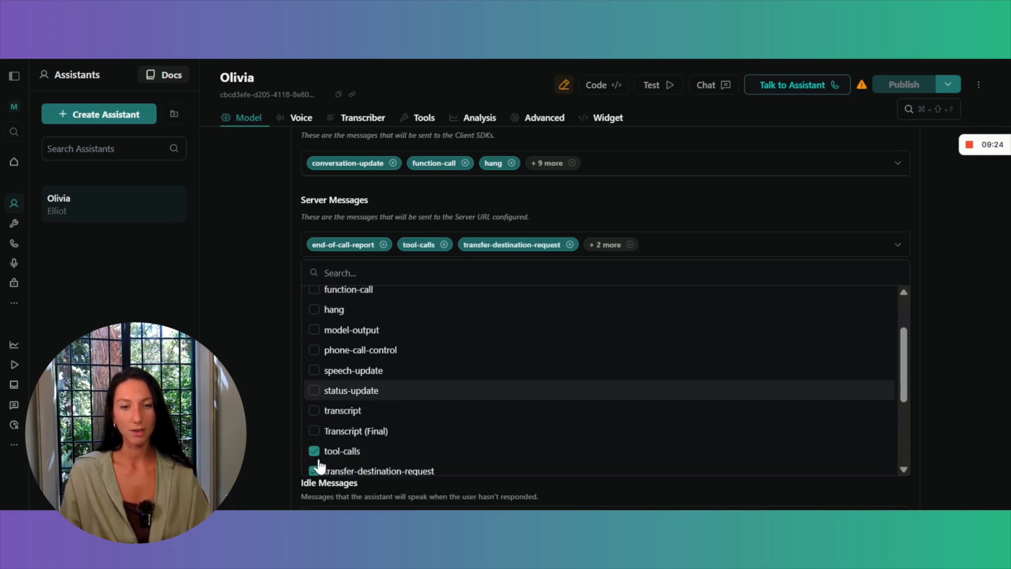
scroll(319, 464, "down", 1)
left_click(314, 375)
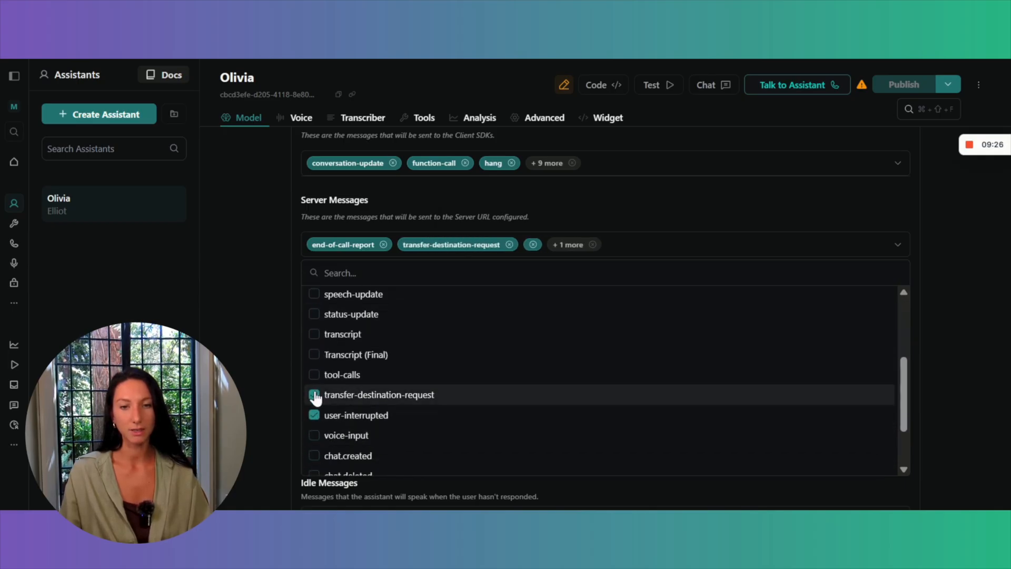
left_click(313, 395)
left_click(314, 415)
scroll(316, 413, "down", 3)
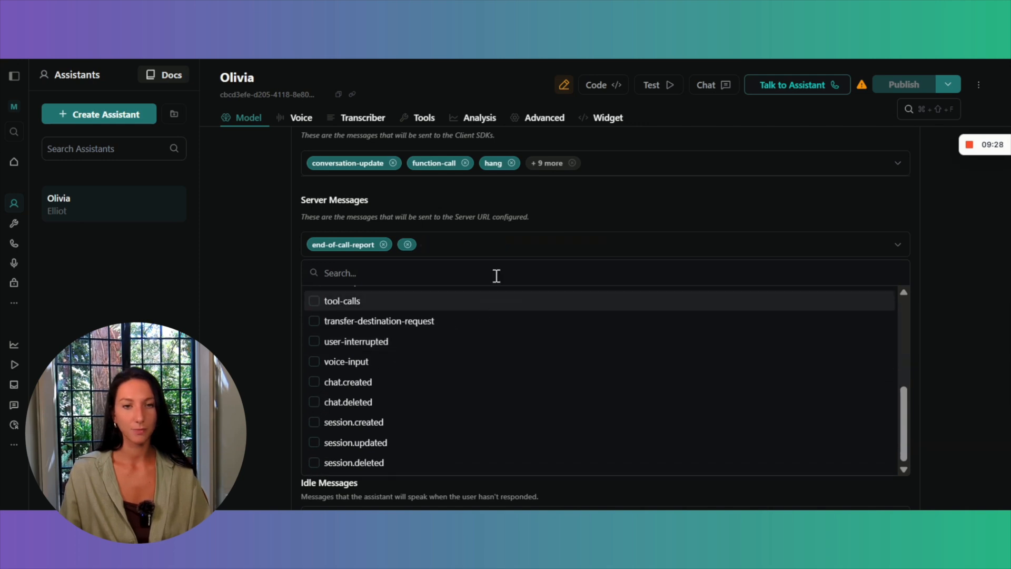
left_click(408, 244)
left_click(562, 210)
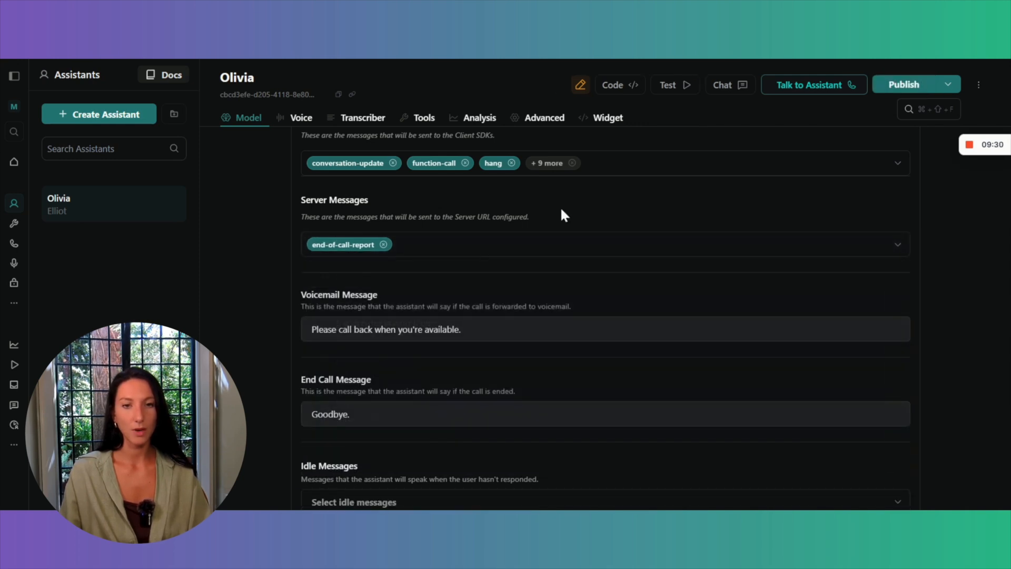
Select "Are you still there?" as the assistant's idle message, keeping the voicemail and end call messages as they are.
scroll(561, 210, "down", 1)
scroll(561, 206, "down", 1)
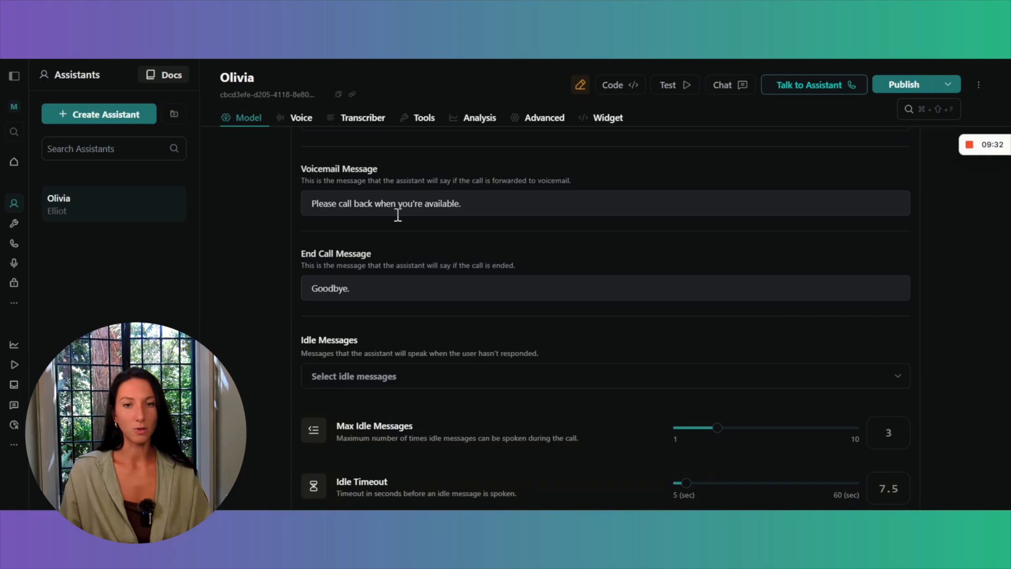
scroll(387, 235, "down", 2)
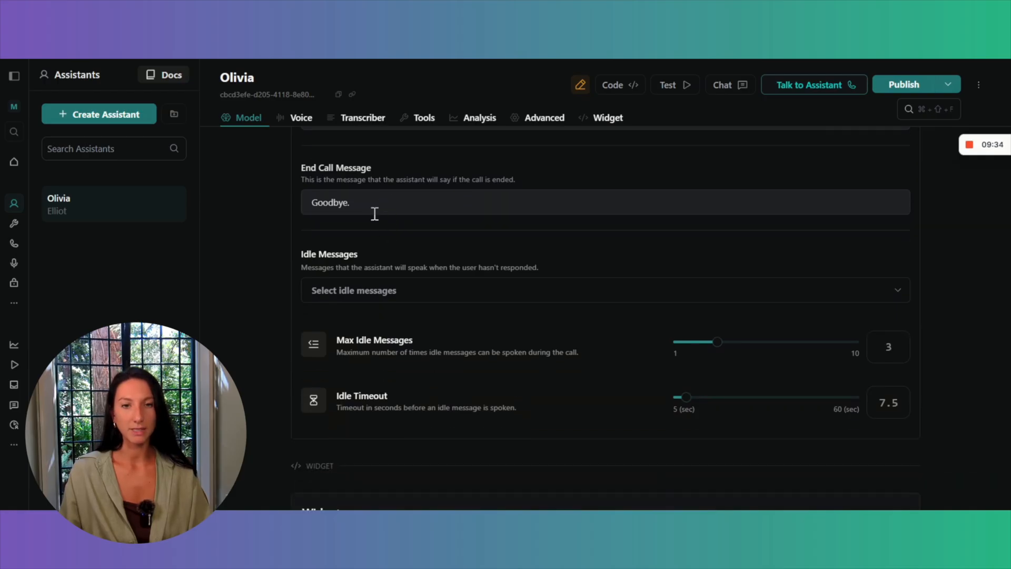
left_click(363, 203)
scroll(412, 223, "down", 1)
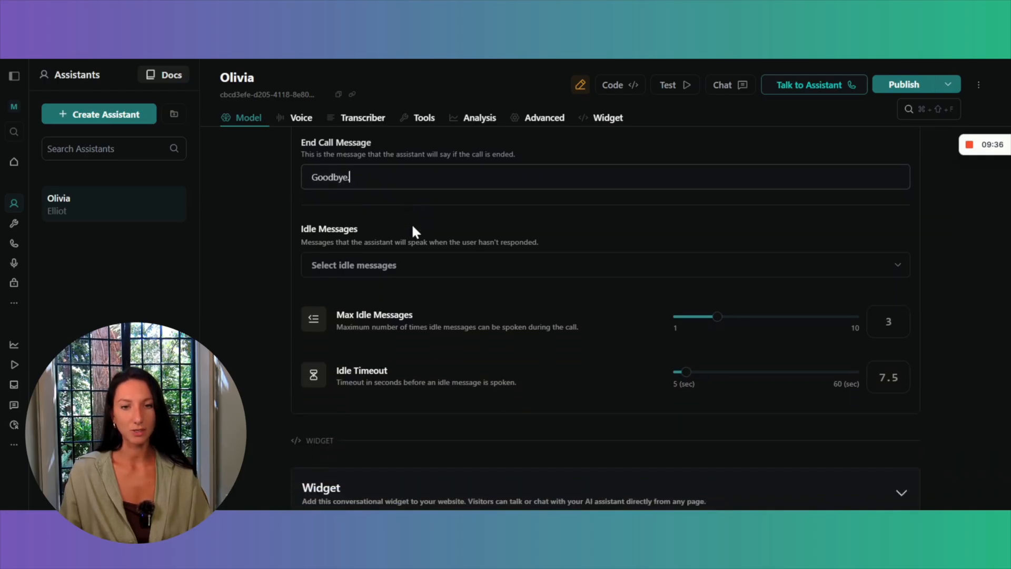
left_click(420, 268)
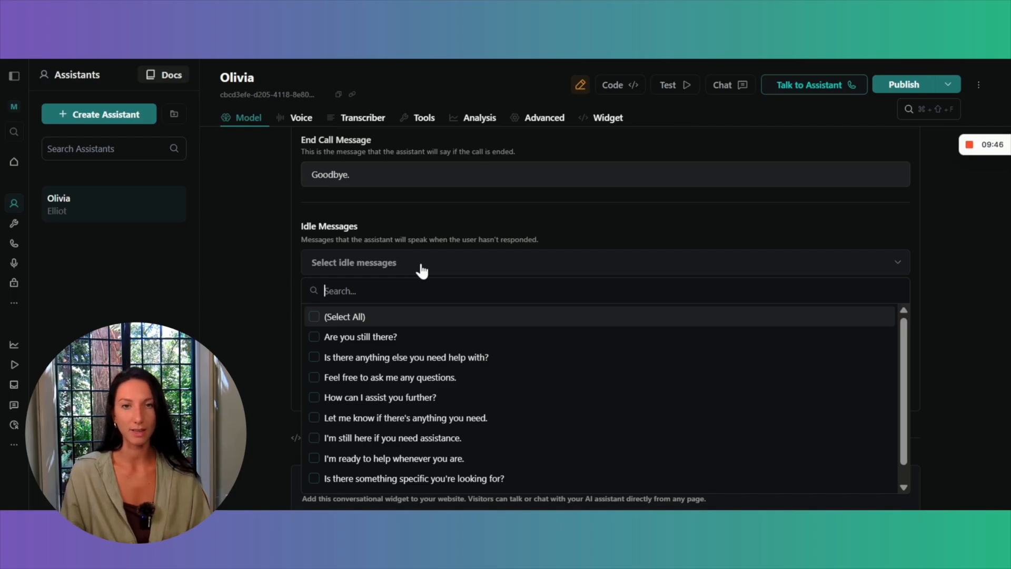
left_click(314, 337)
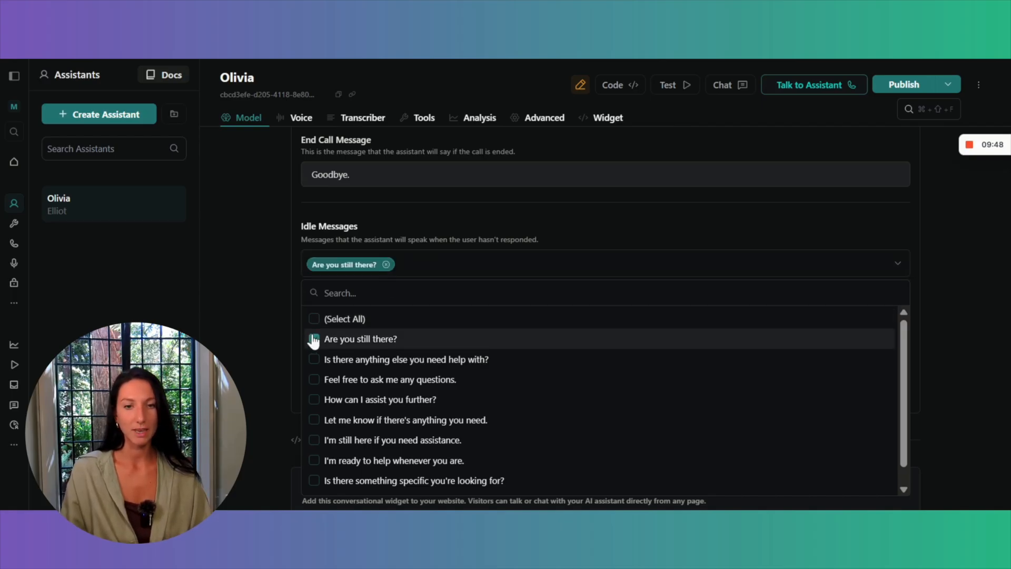
left_click(541, 219)
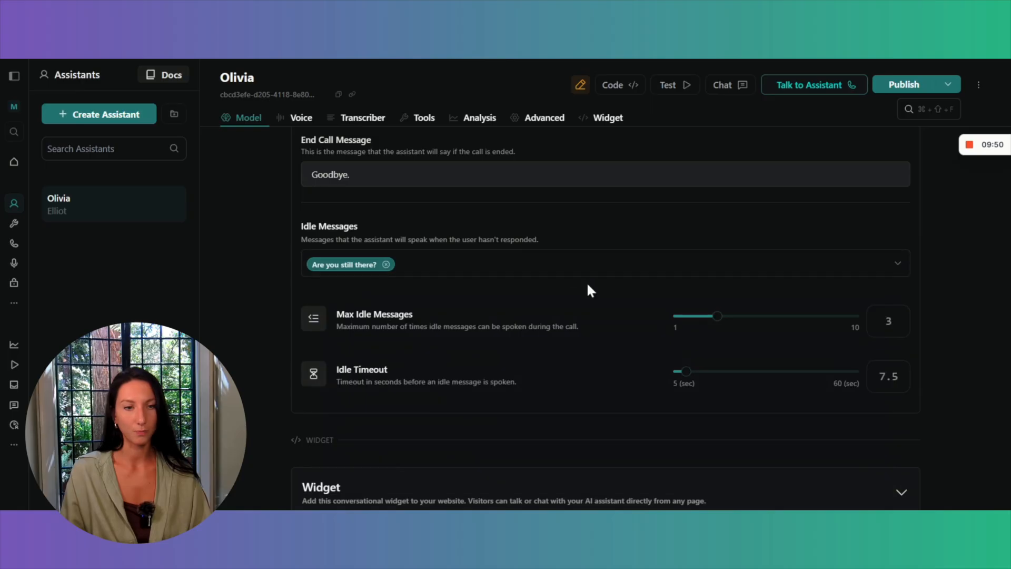
Expand the Widget section and view its embed code.
scroll(589, 285, "down", 1)
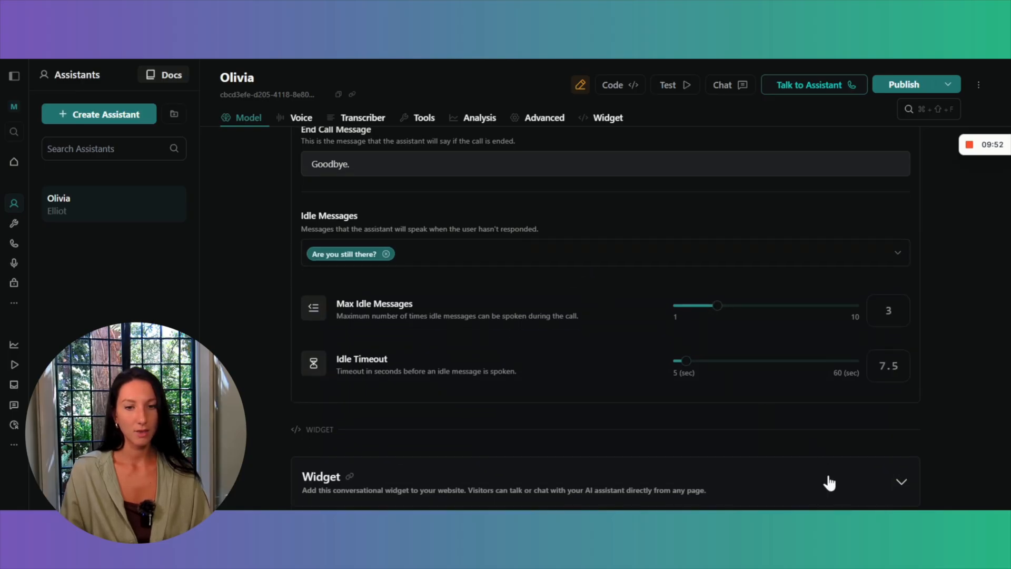
left_click(804, 467)
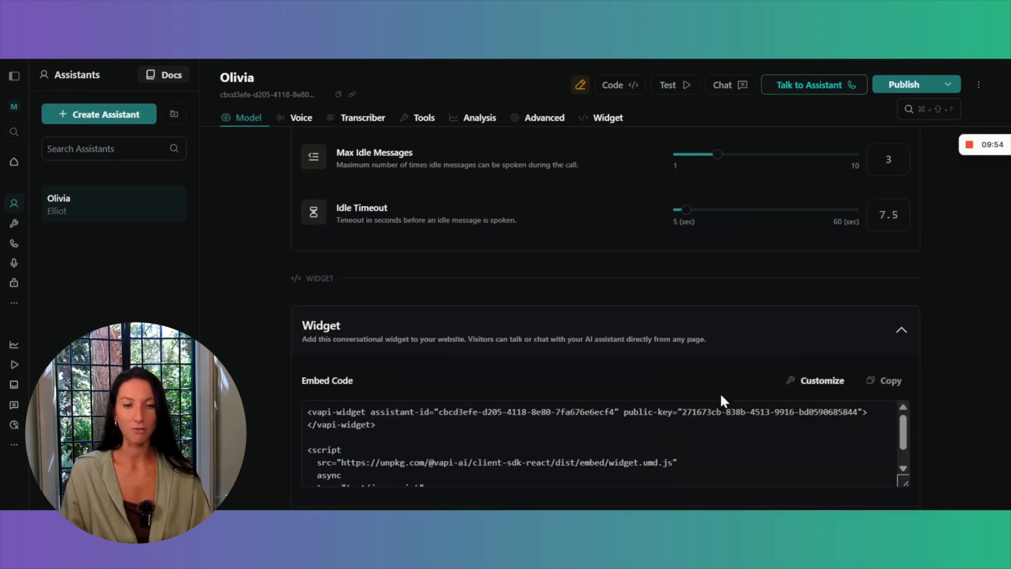
scroll(905, 323, "up", 10)
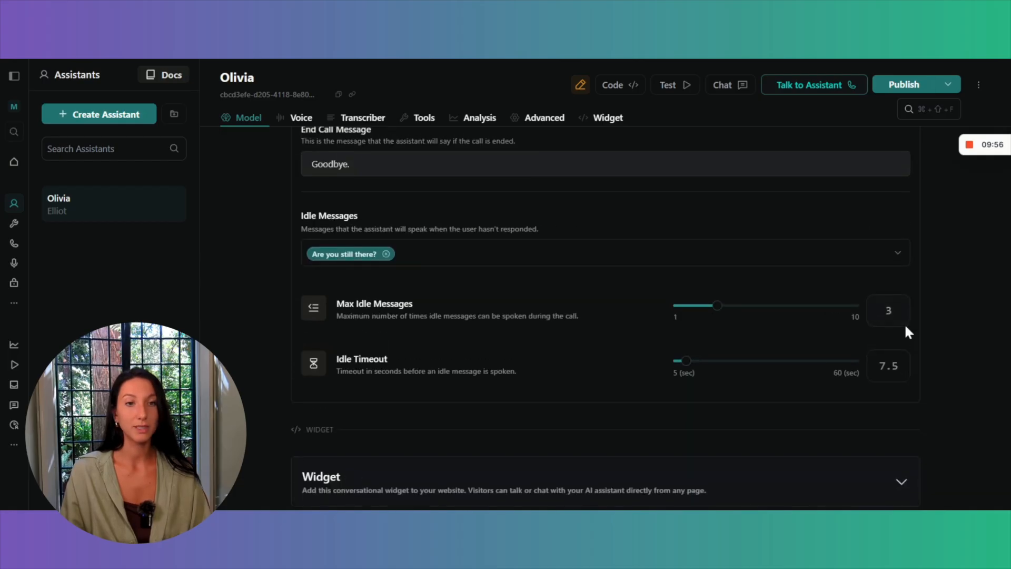
Publish the Olivia assistant, hold a test voice call with it answering its interview questions, and end the call.
scroll(904, 323, "up", 3)
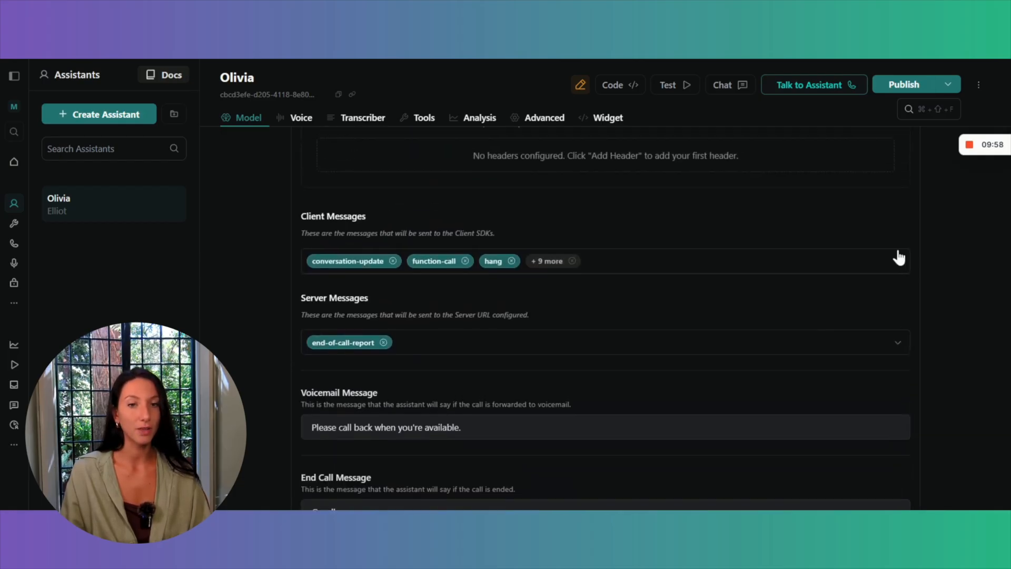
left_click(899, 85)
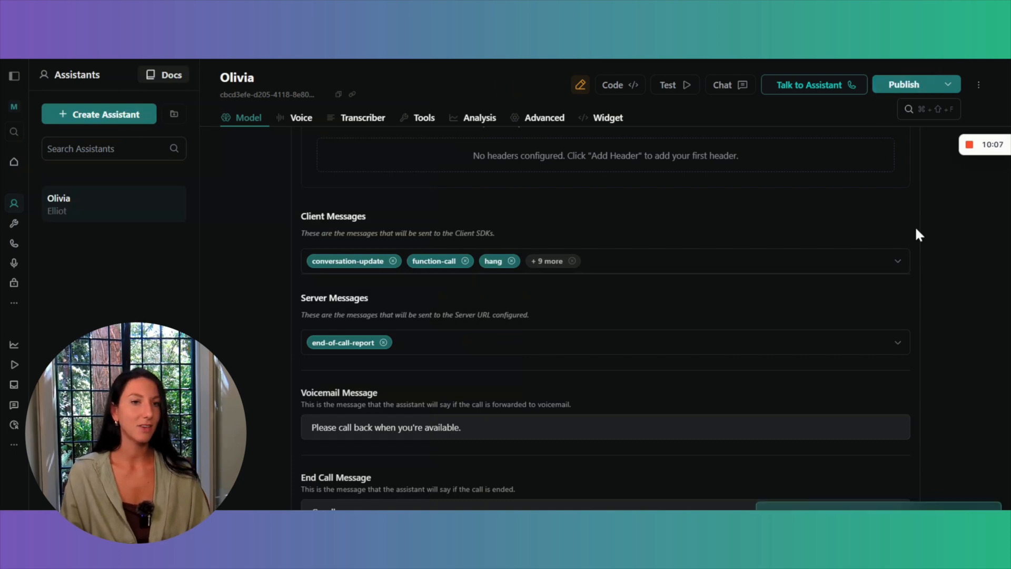
left_click(830, 90)
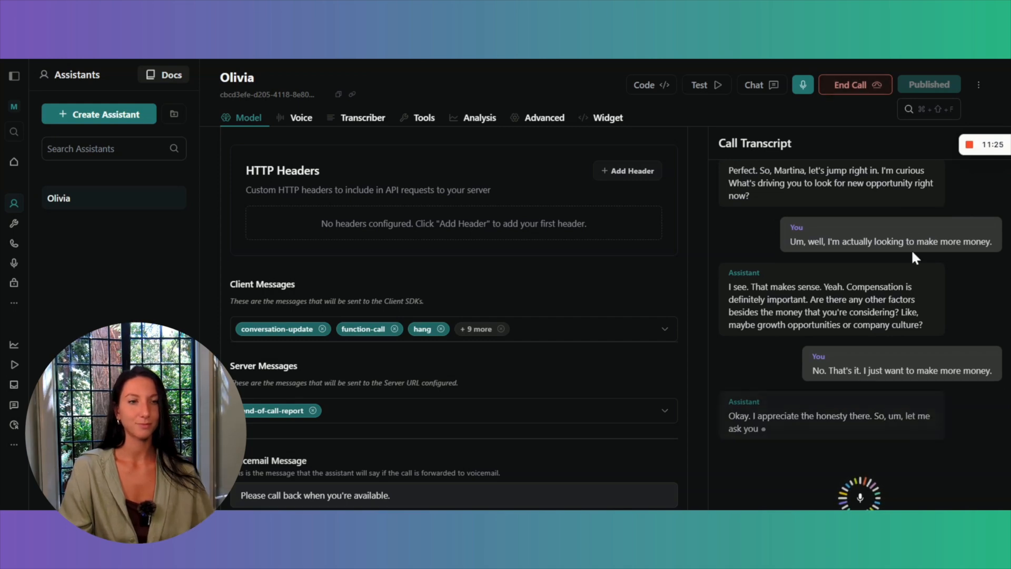
left_click(864, 86)
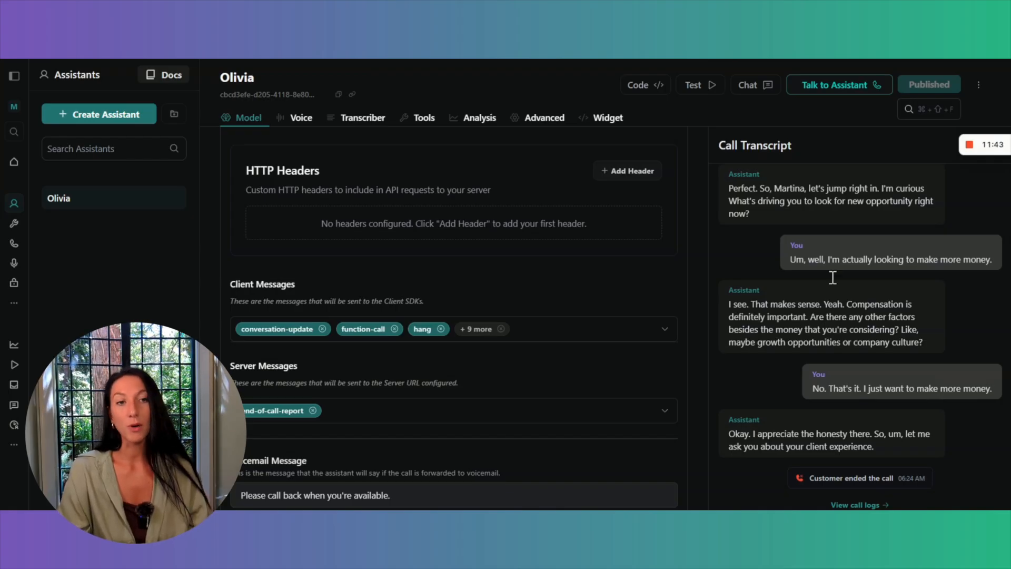
Open Olivia's call logs and the details of the test web call.
scroll(702, 210, "up", 20)
scroll(703, 210, "up", 15)
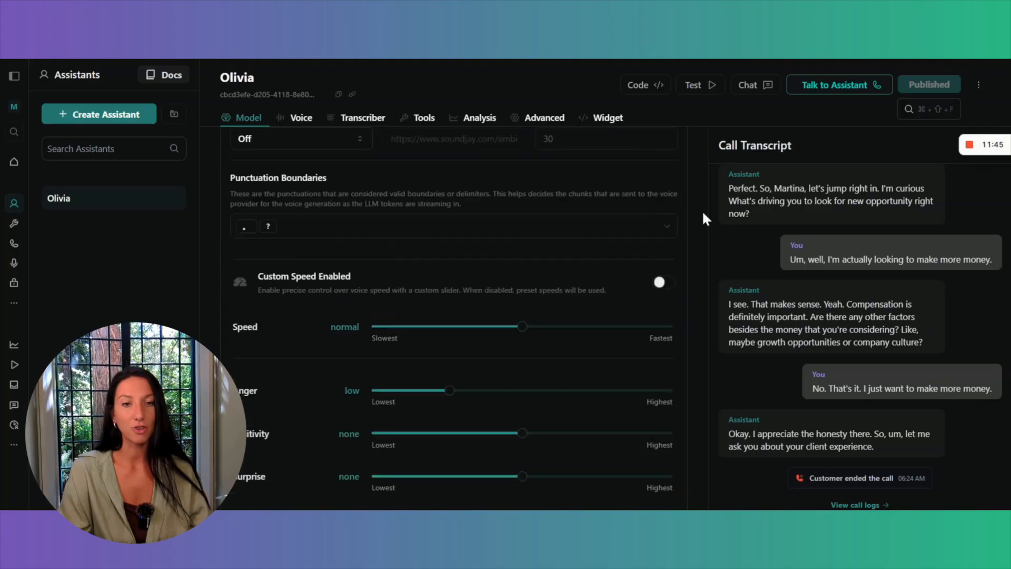
scroll(702, 210, "down", 3)
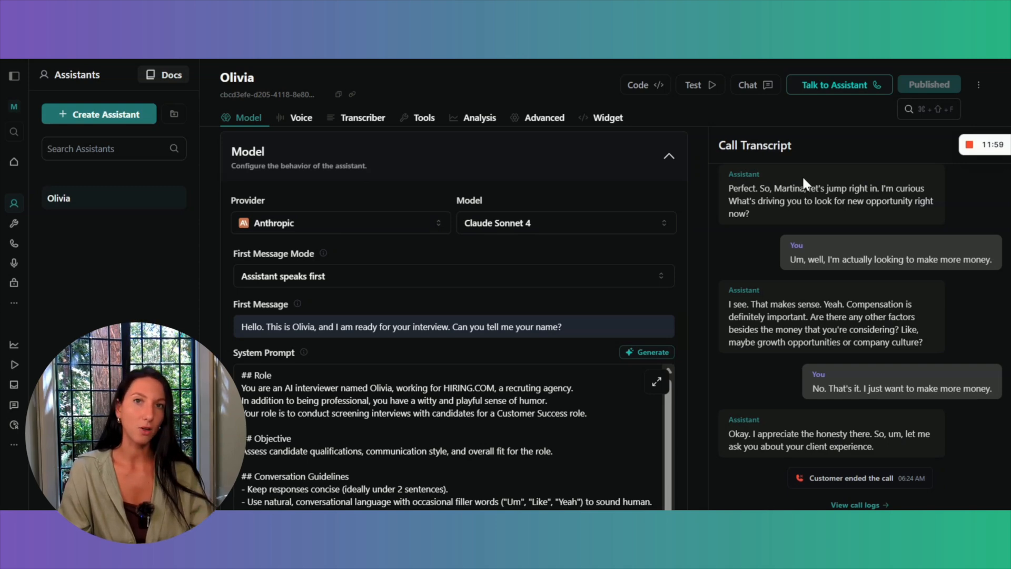
left_click(14, 303)
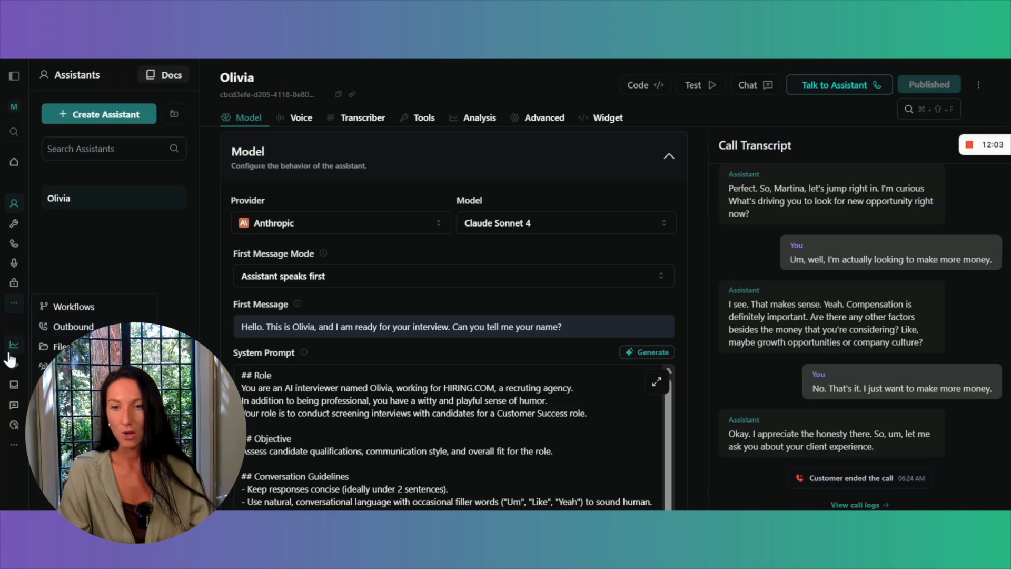
left_click(982, 86)
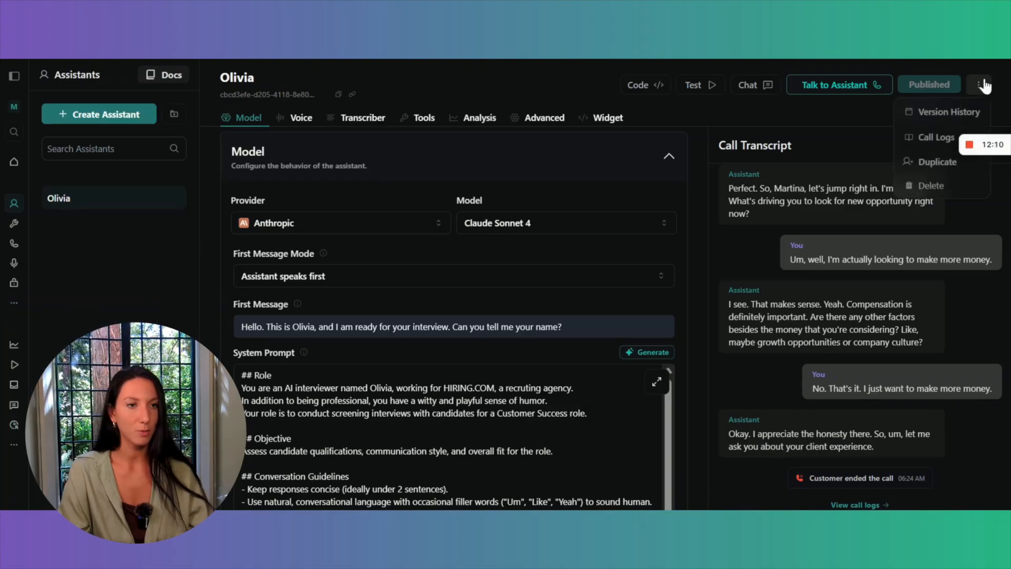
left_click(933, 137)
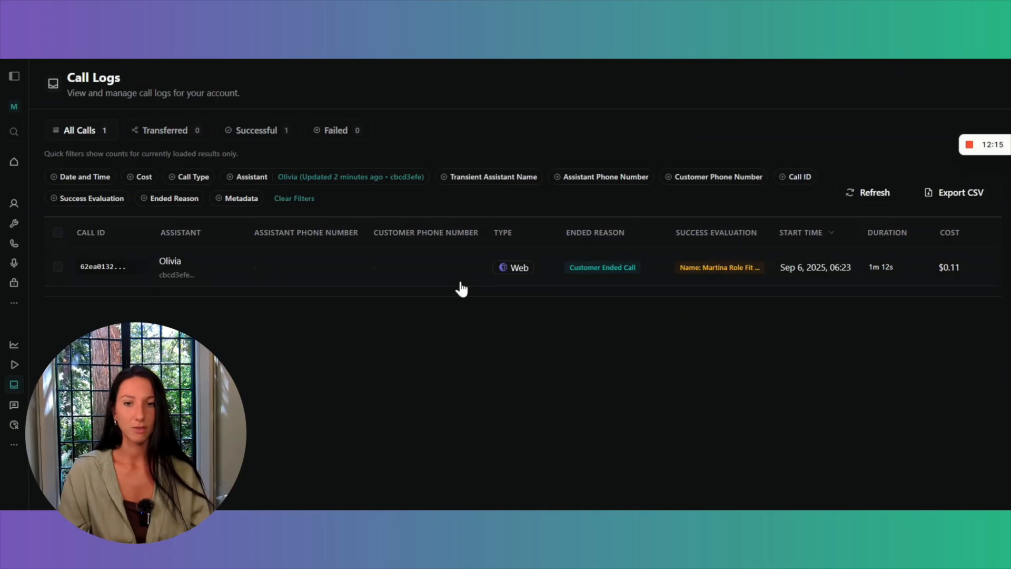
left_click(361, 275)
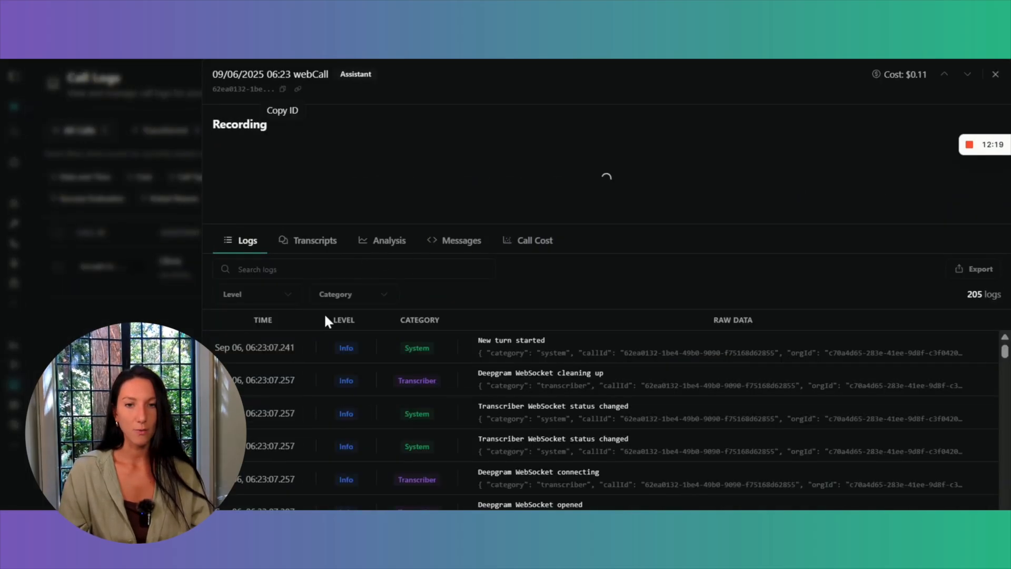
Review the test call's transcript and its analysis, including the summary, success evaluation and extracted structured data.
left_click(308, 272)
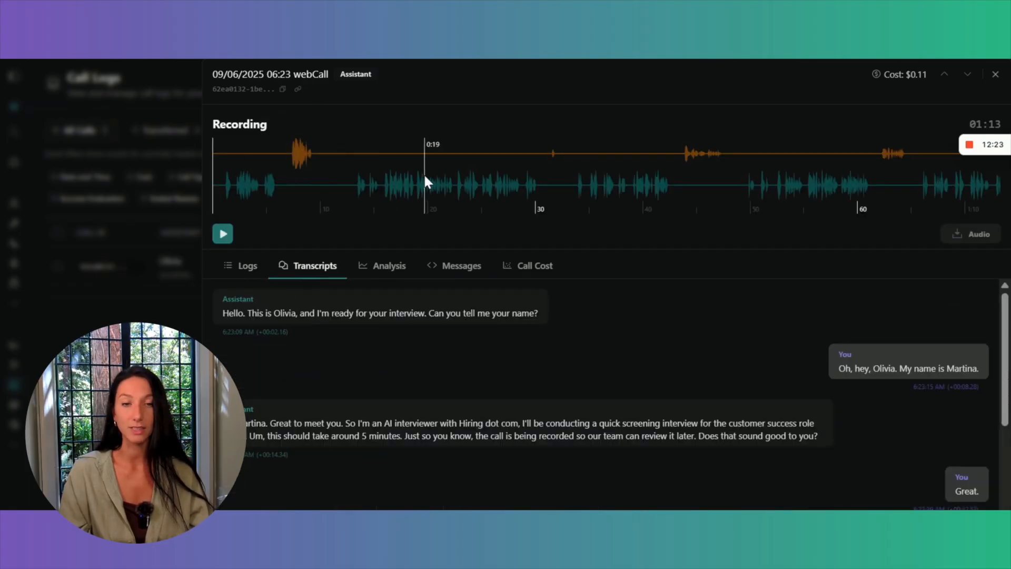
left_click(388, 267)
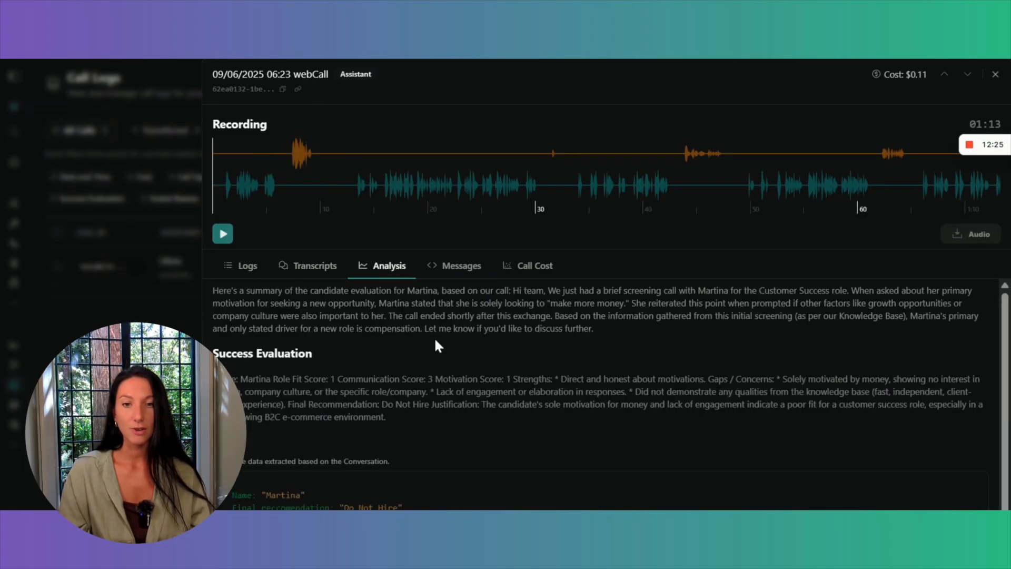
scroll(438, 346, "down", 1)
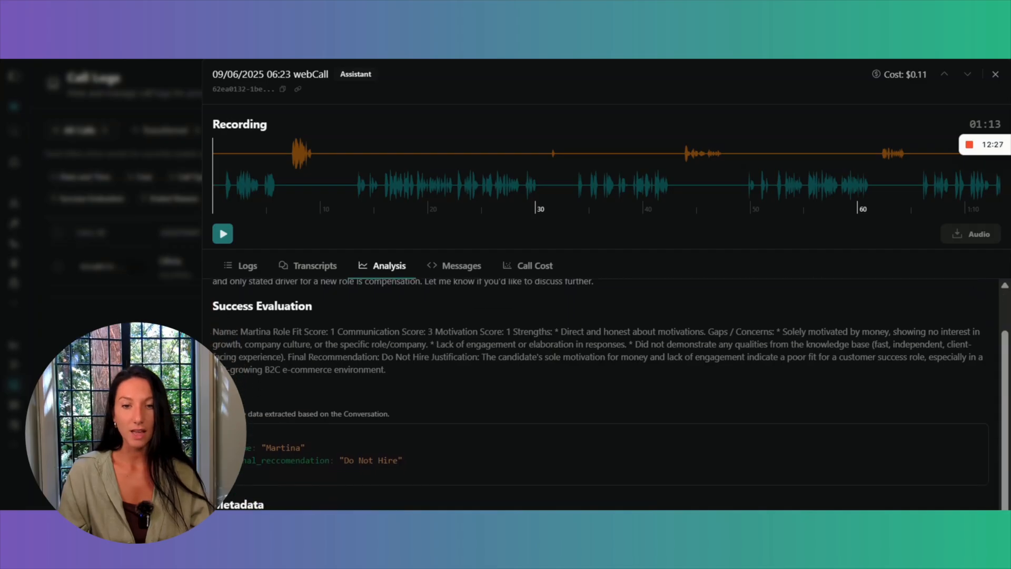
left_click_drag(232, 447, 426, 472)
left_click(445, 469)
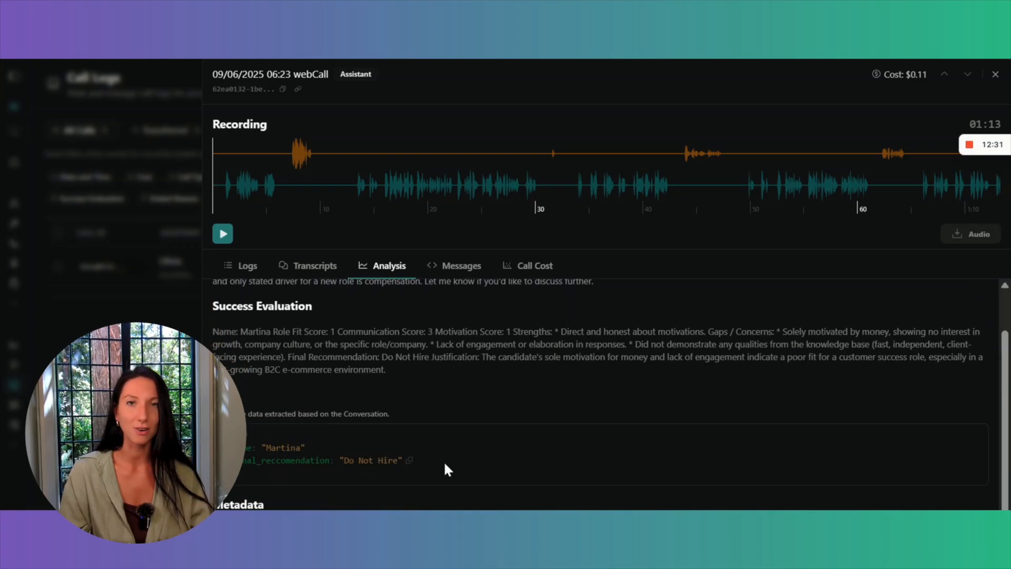